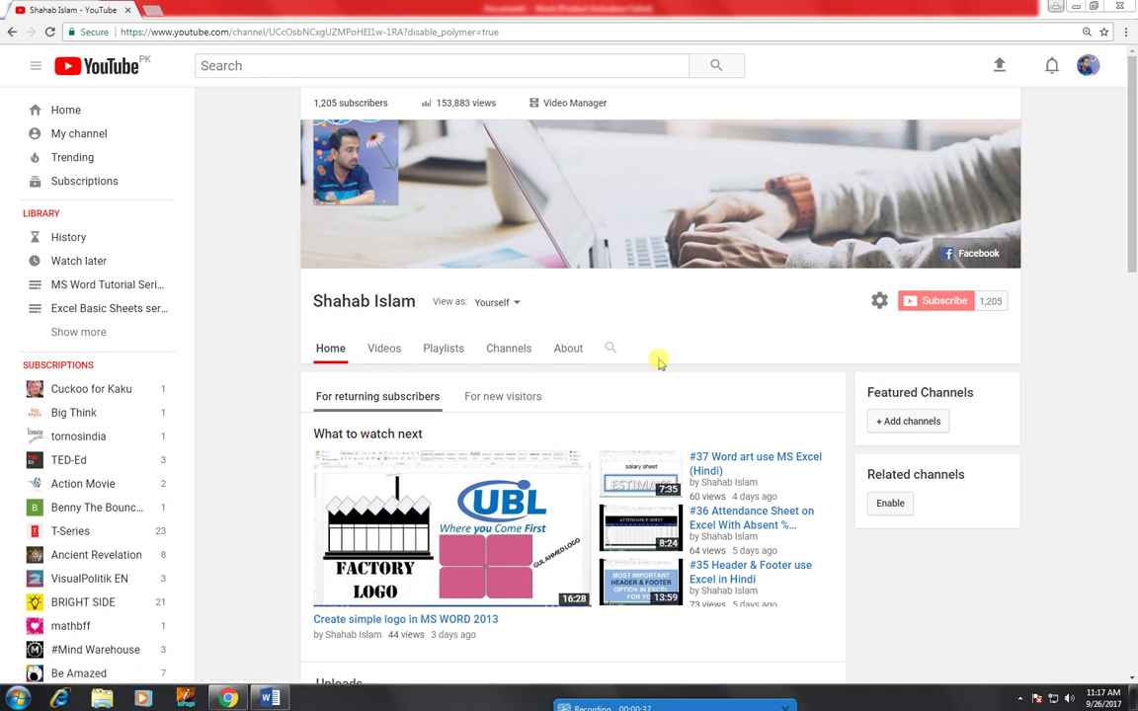
- Show the channel's PLAYLISTS tab and return to the top of the page
left_click(425, 353)
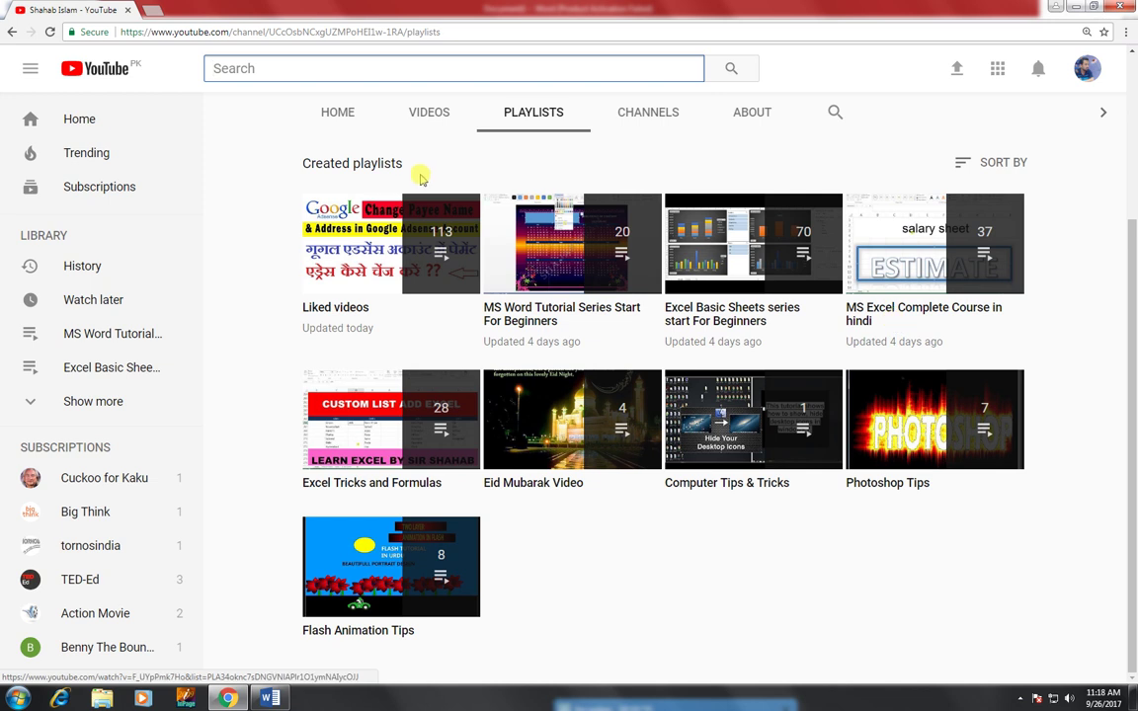
scroll(432, 265, "up", 2)
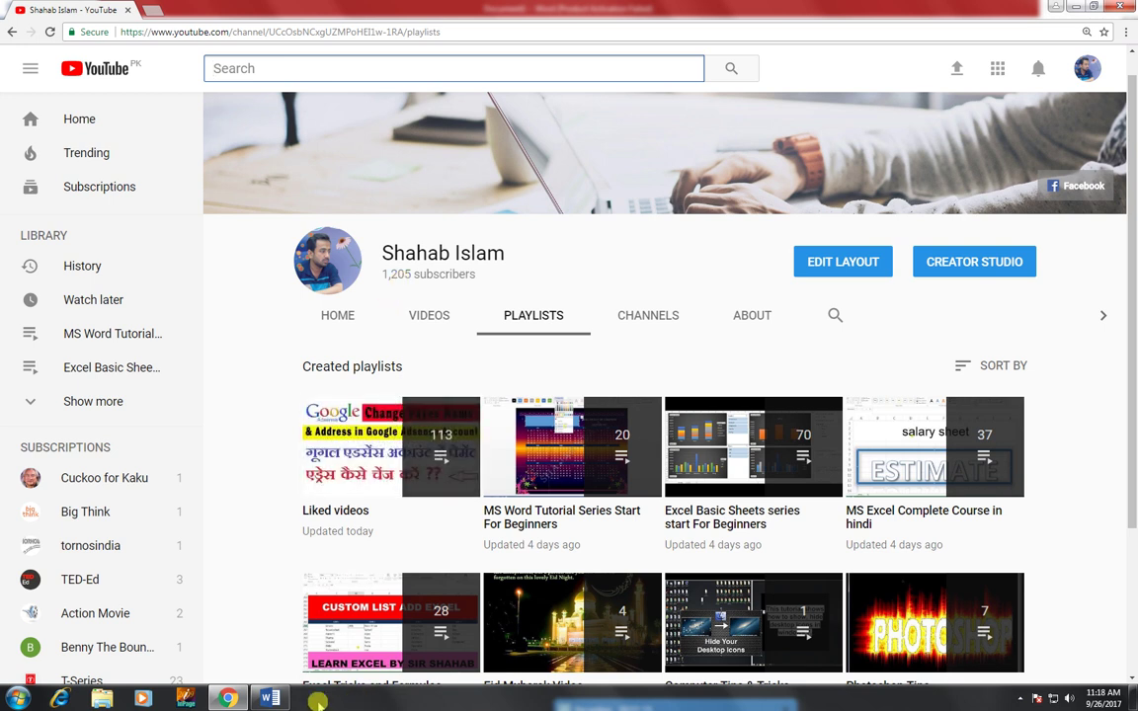
- Bring Word's blank Document1 to the front and zoom it to Page Width
left_click(269, 698)
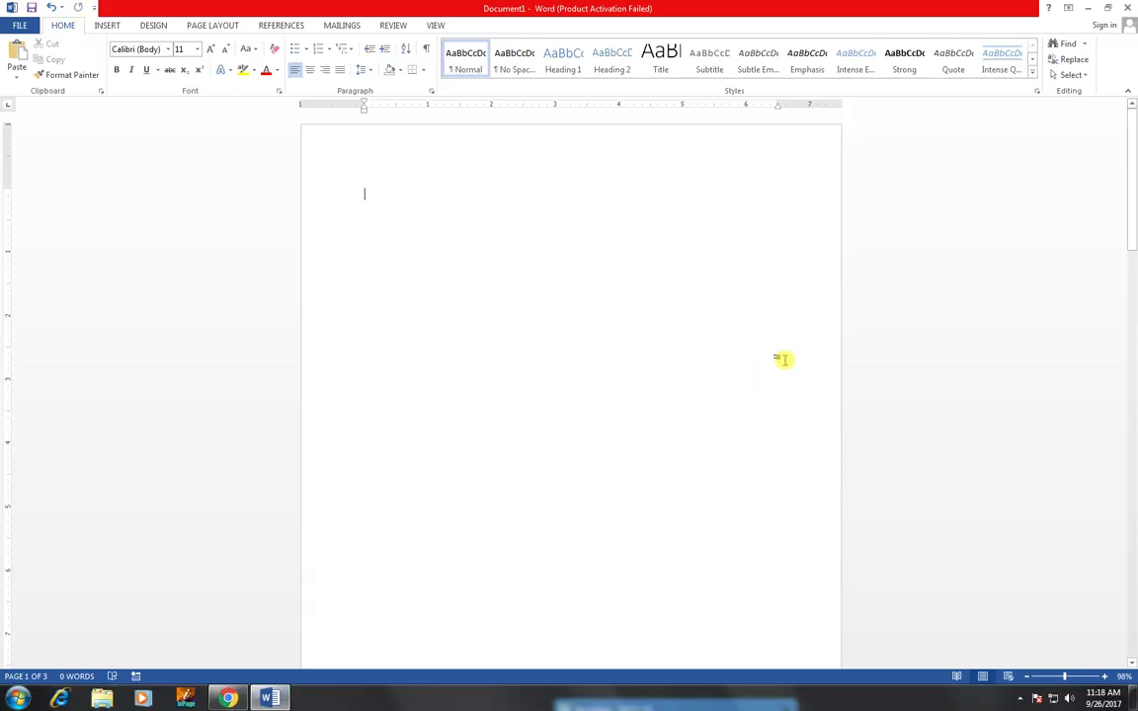
left_click_drag(1063, 676, 1079, 674)
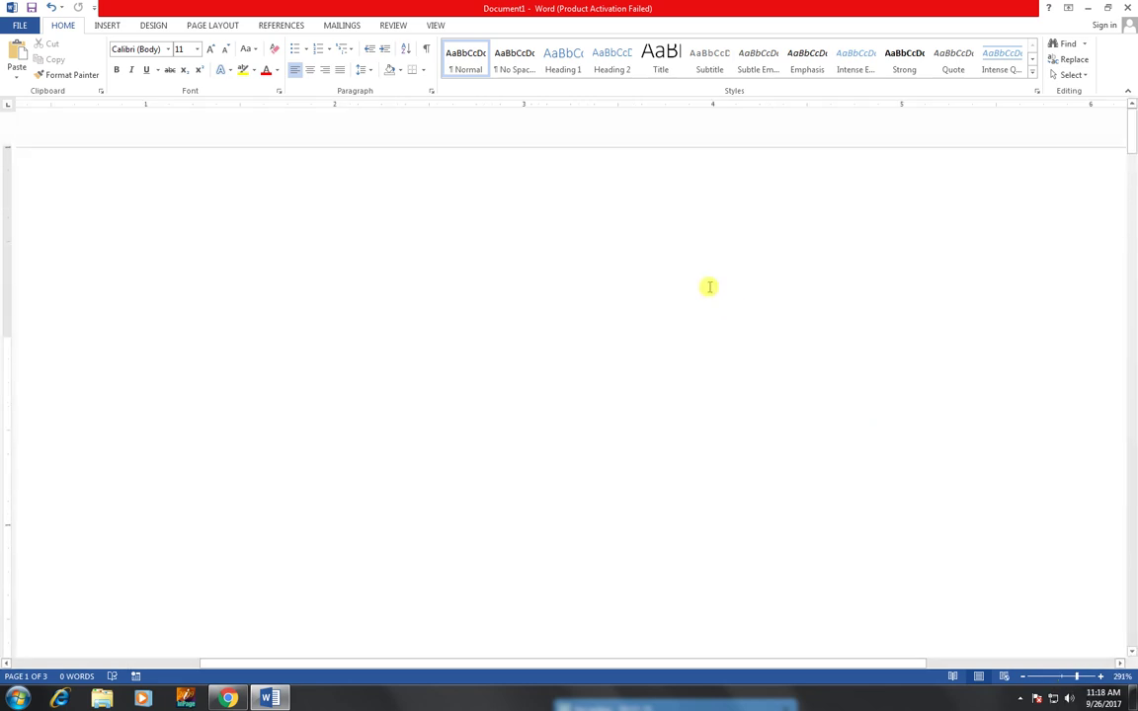
left_click(436, 25)
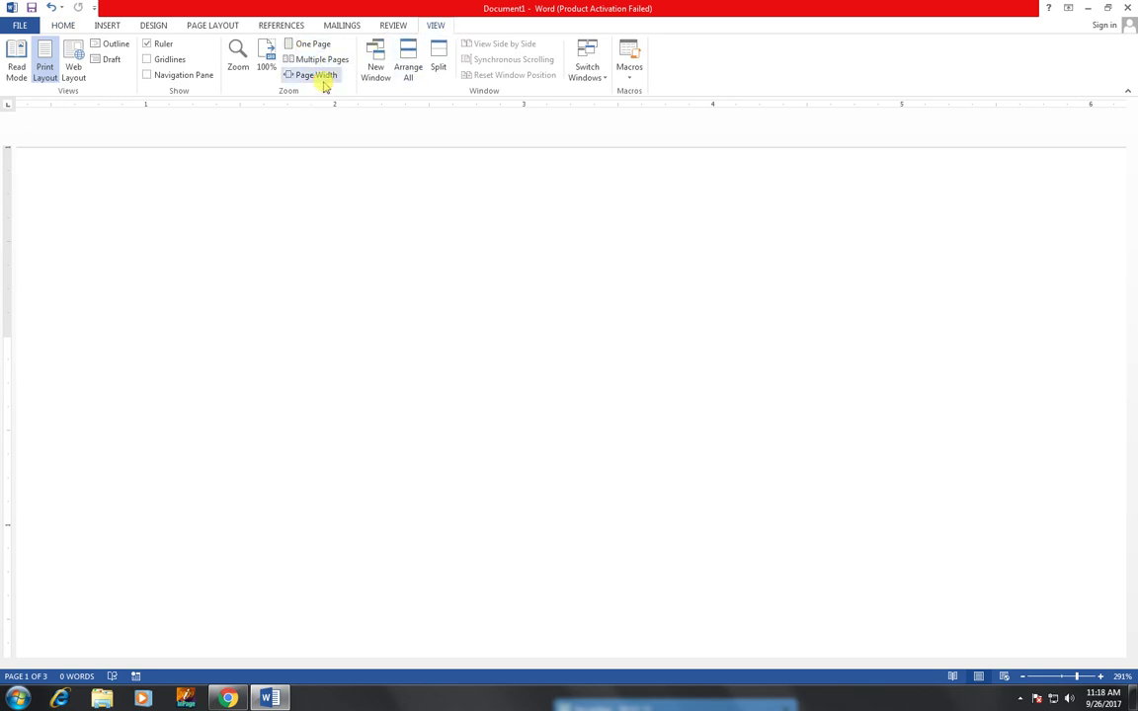
left_click(323, 79)
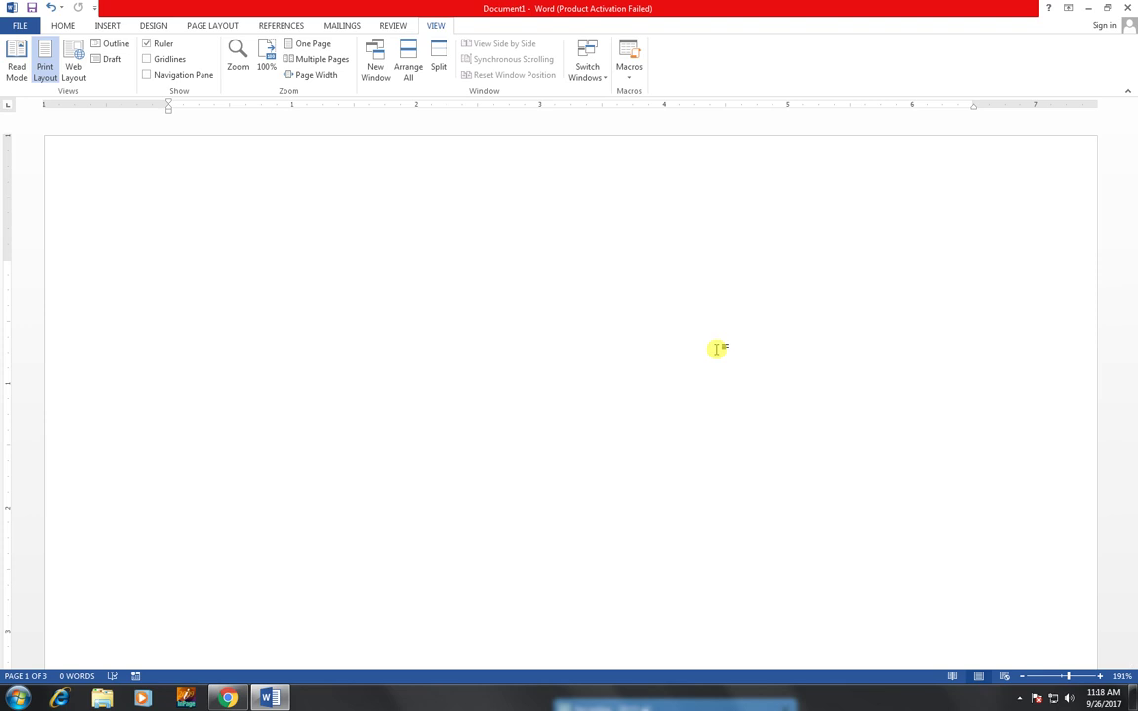
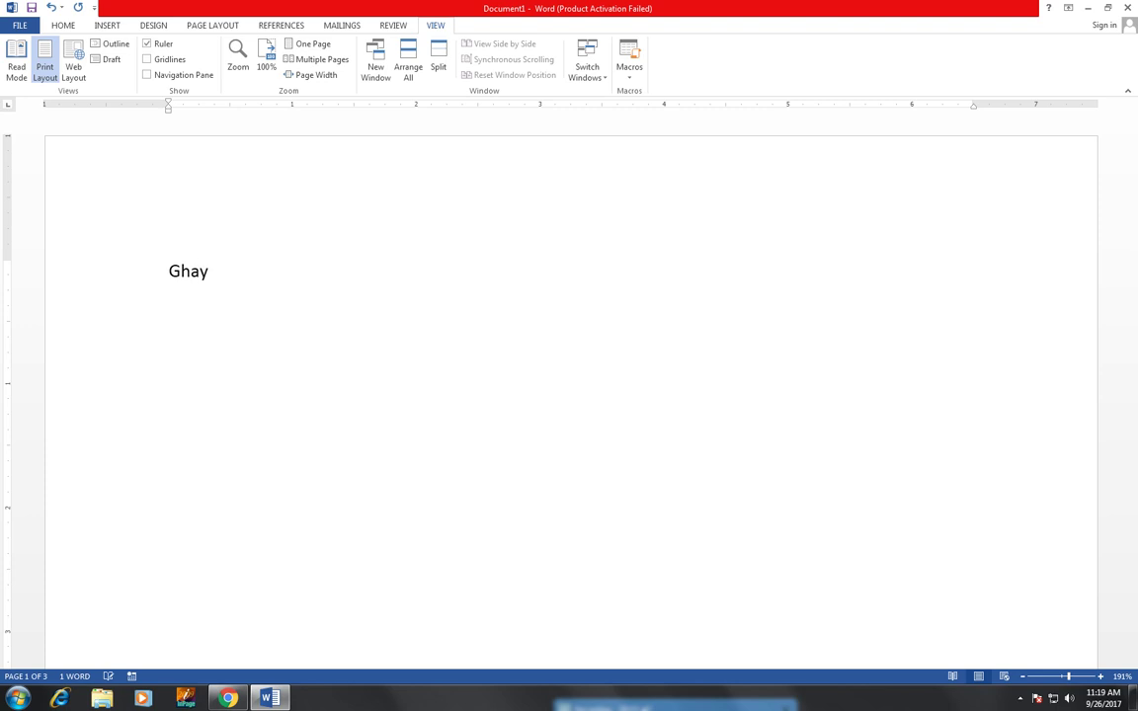
- Type the sender's full name on the first line
key("Return")
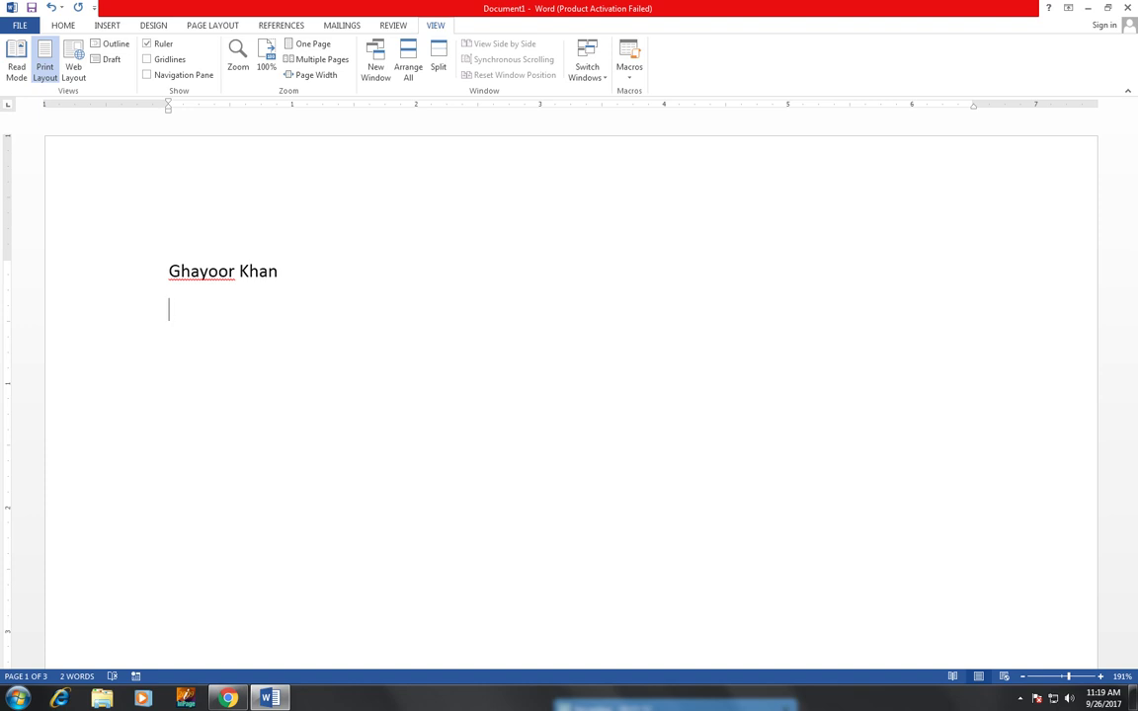
- Type the first street address line after 'Address :', with a capital house-number letter
type("Address :")
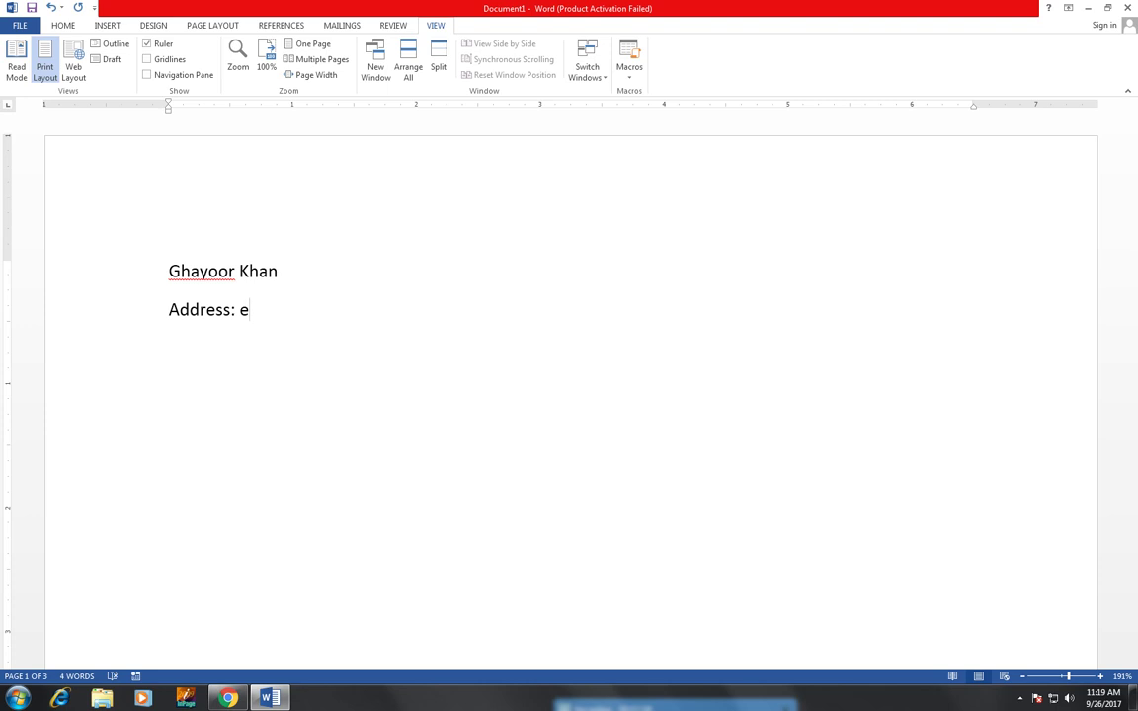
key("Left")
key("Left")
key("Left")
key("Left")
key("BackSpace")
type("E")
key("Right")
key("Right")
key("Right")
key("Right")
left_click(250, 310)
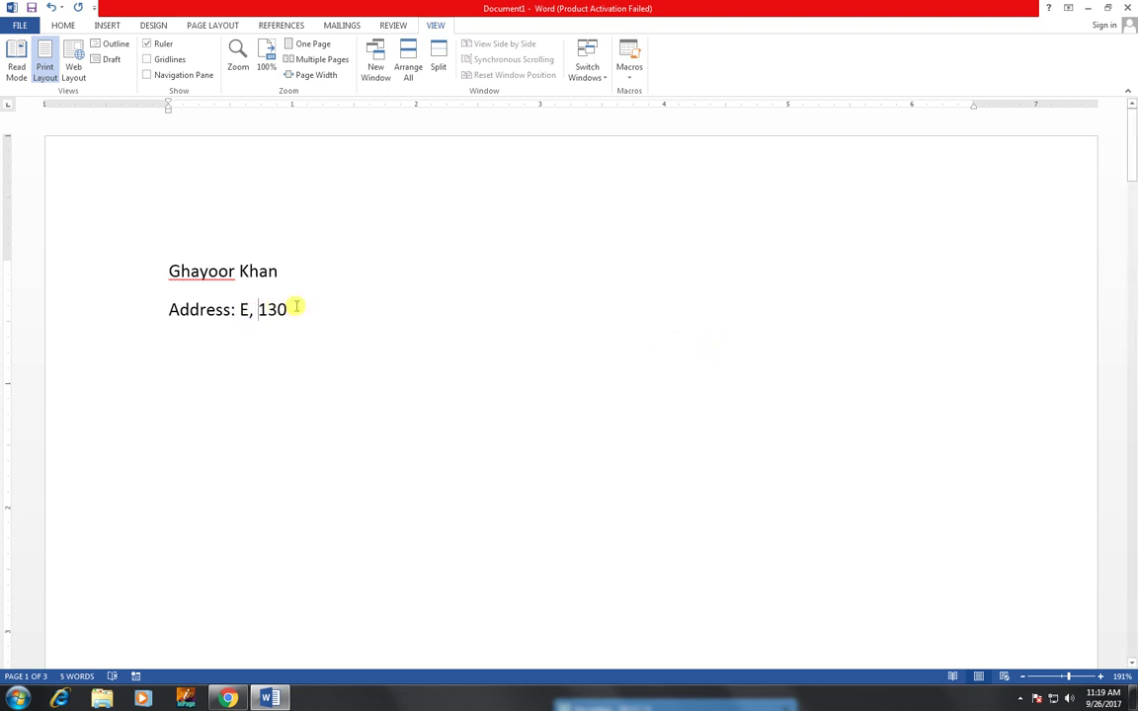
left_click(286, 305)
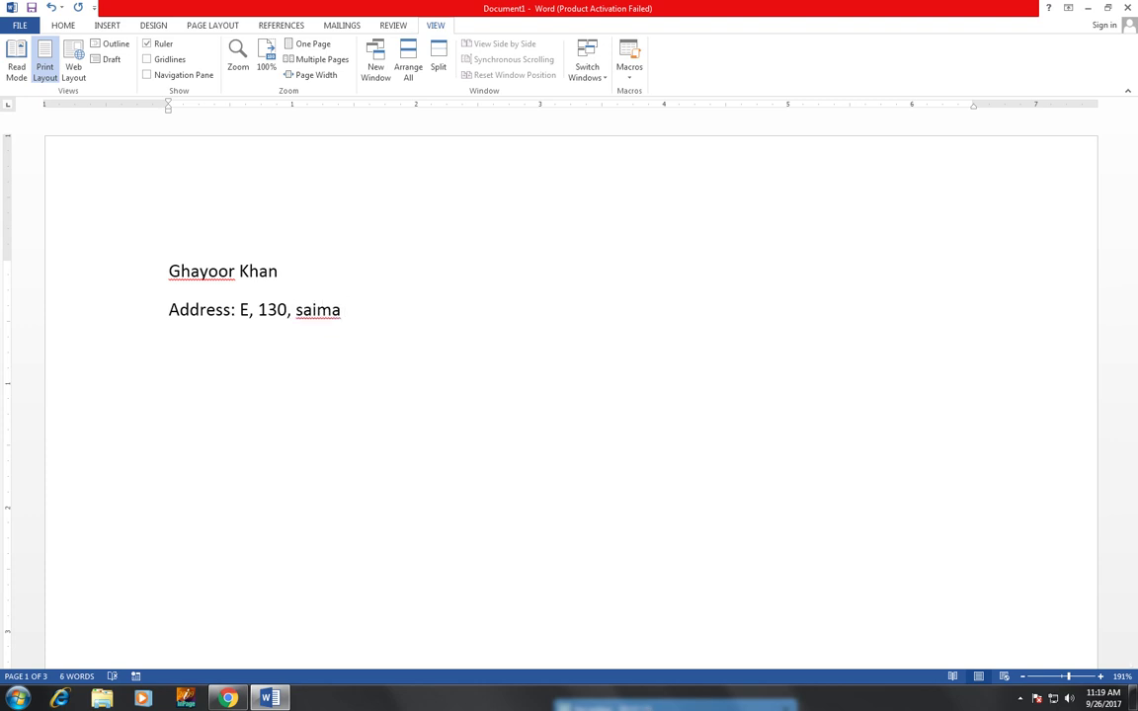
key("Return")
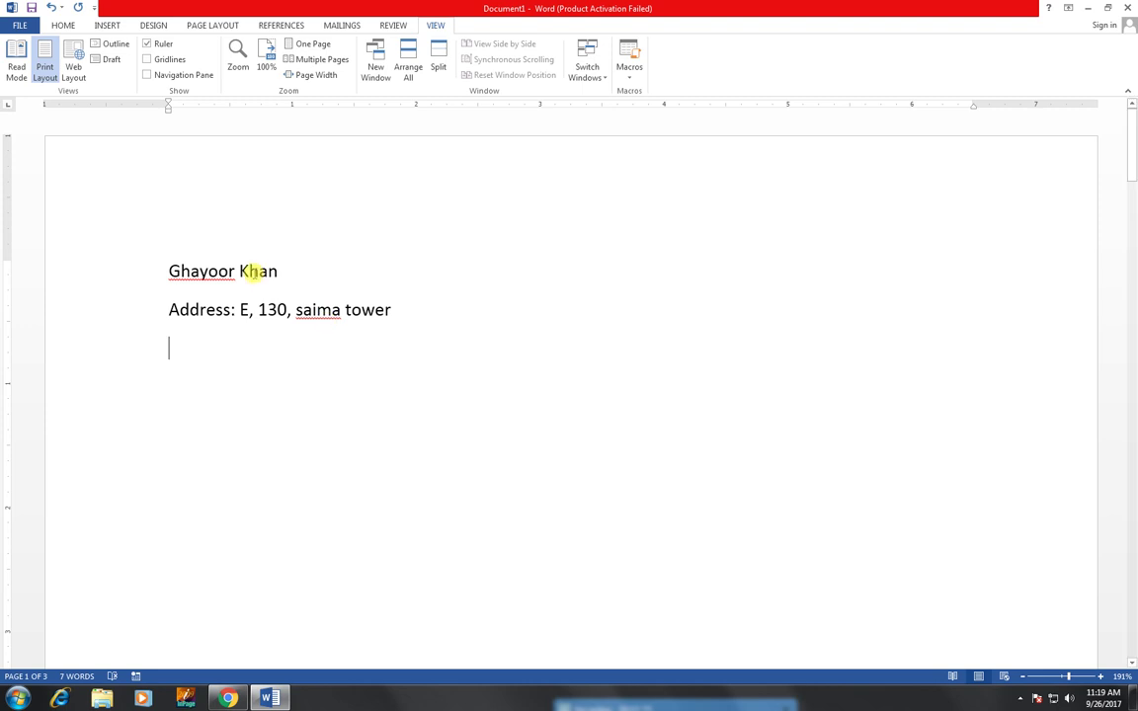
- Capitalise both words of the building name in the address line
left_click(301, 310)
key("BackSpace")
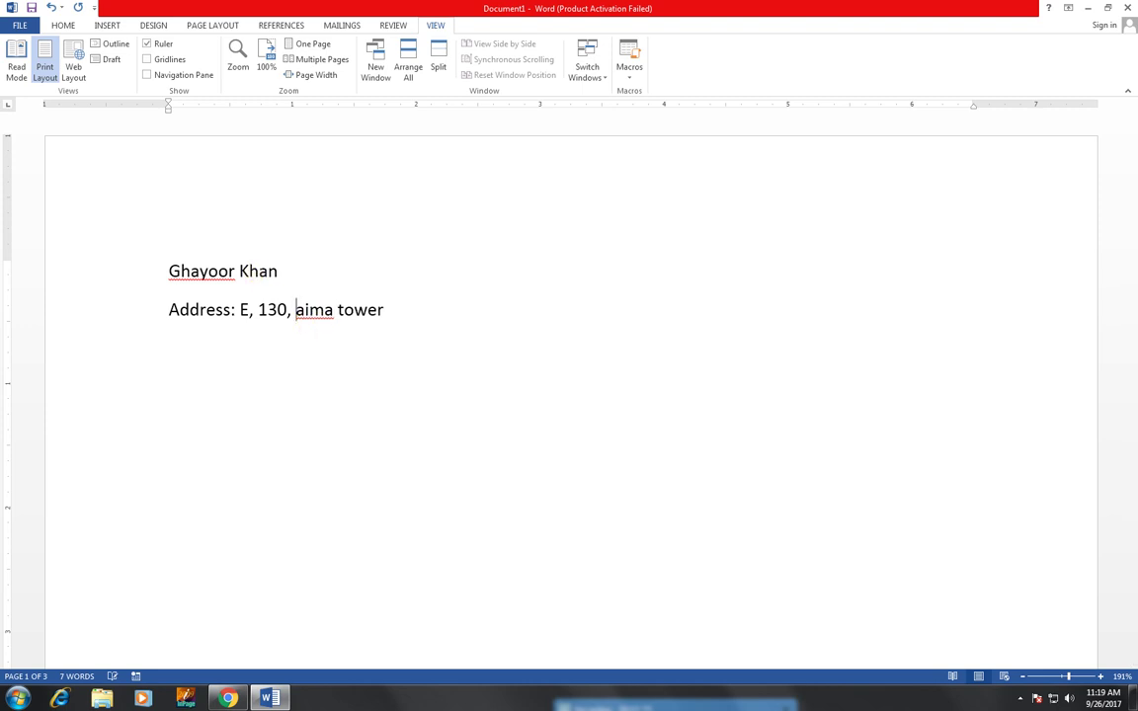
type("S")
left_click(352, 309)
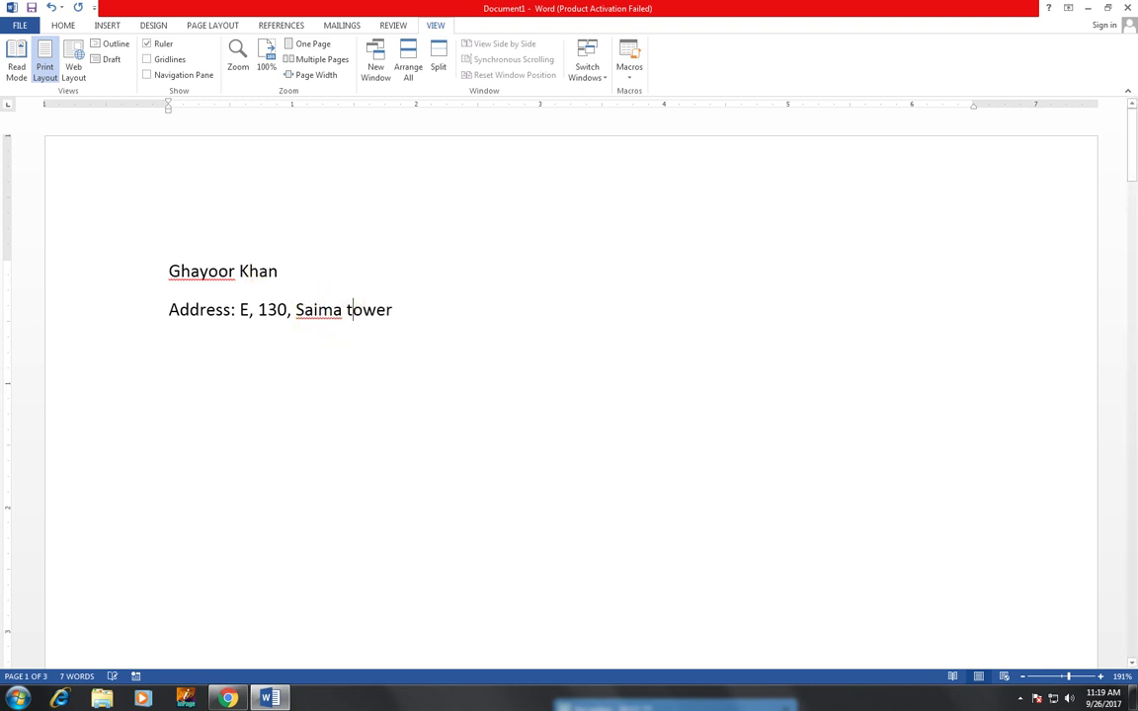
key("BackSpace")
type("T")
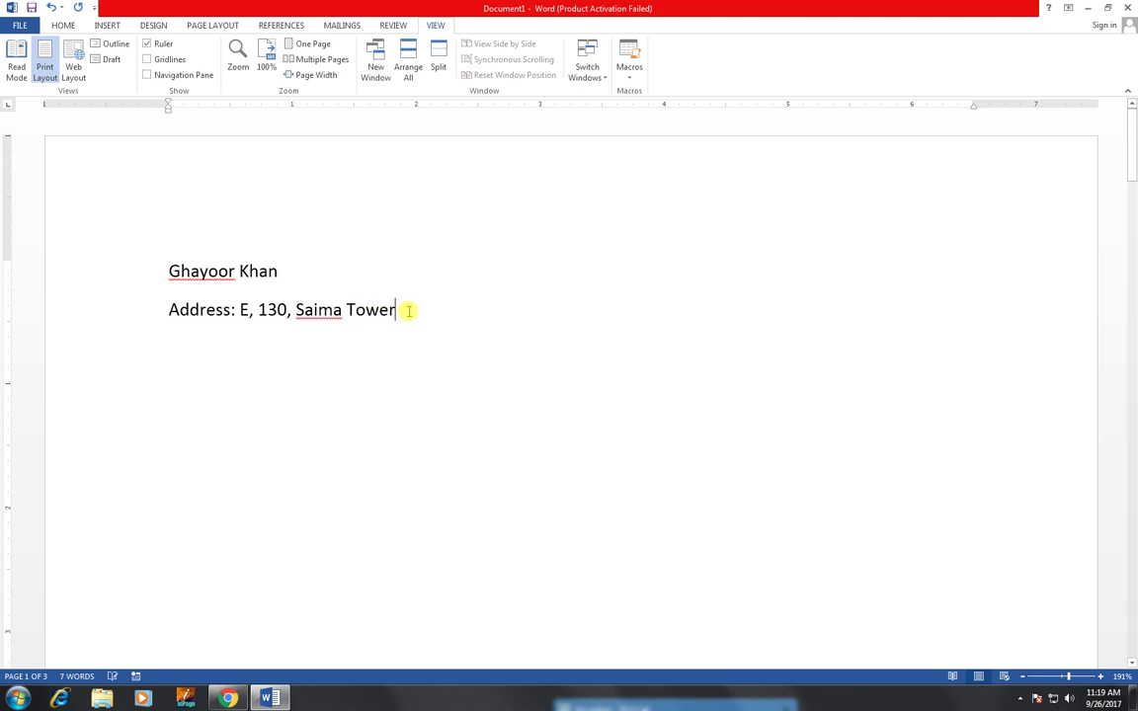
- Add the block and area line beneath, capitalising the block letter and area name
key("Down")
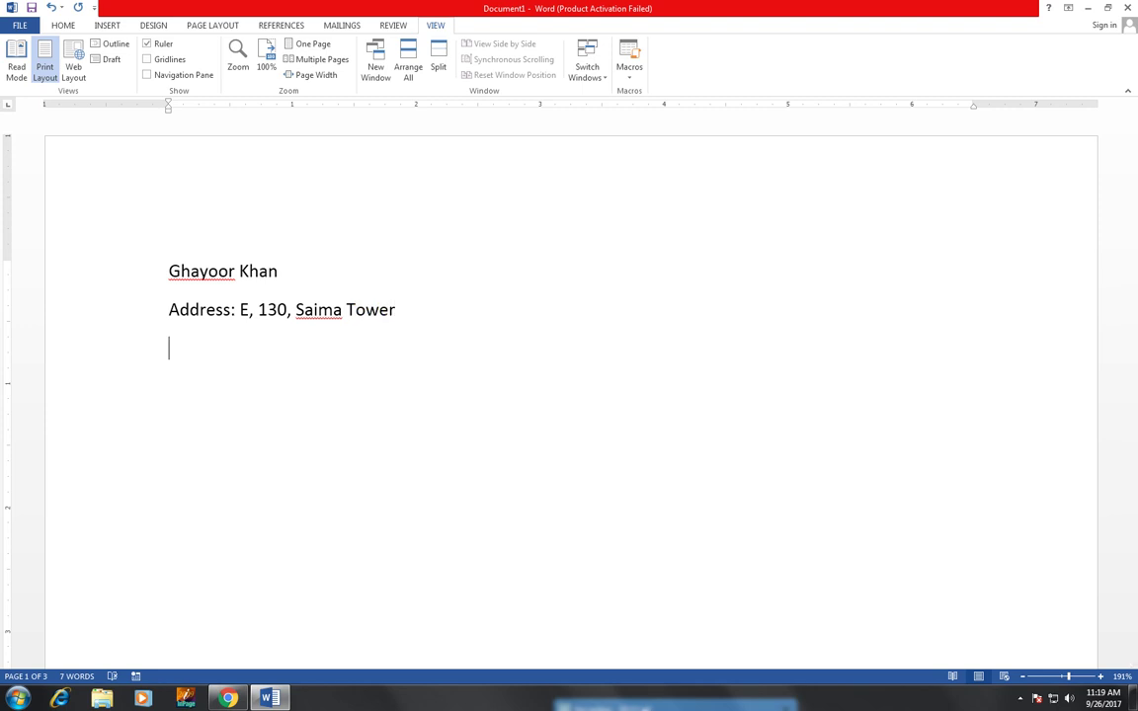
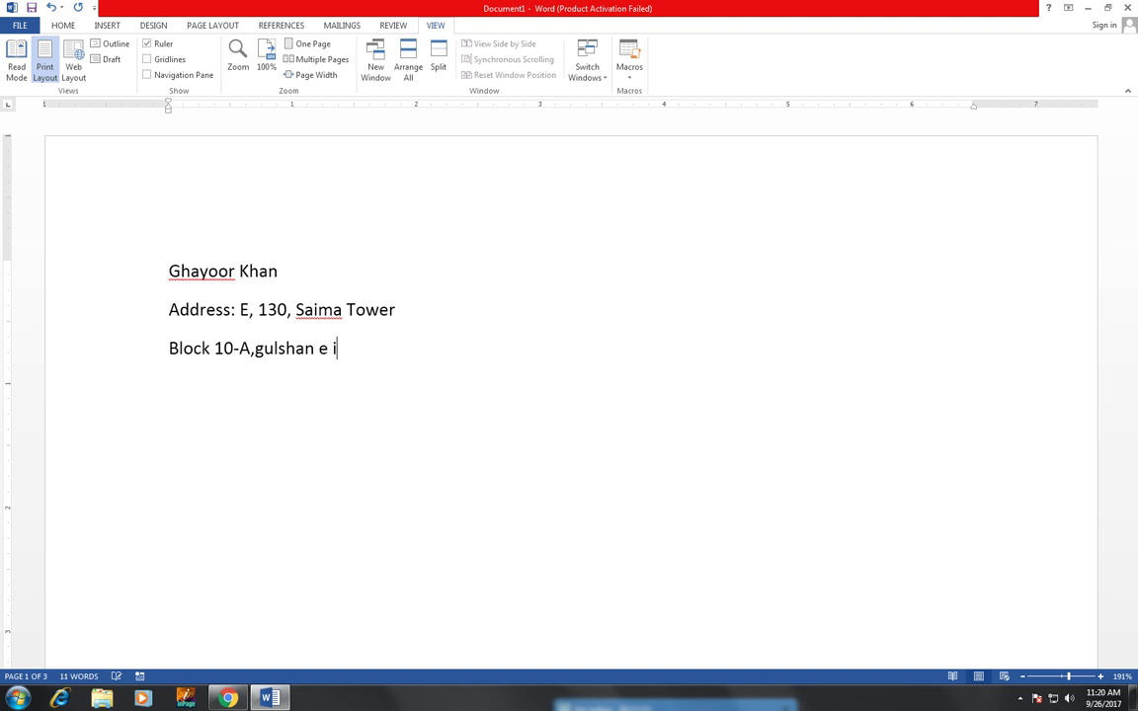
left_click(260, 348)
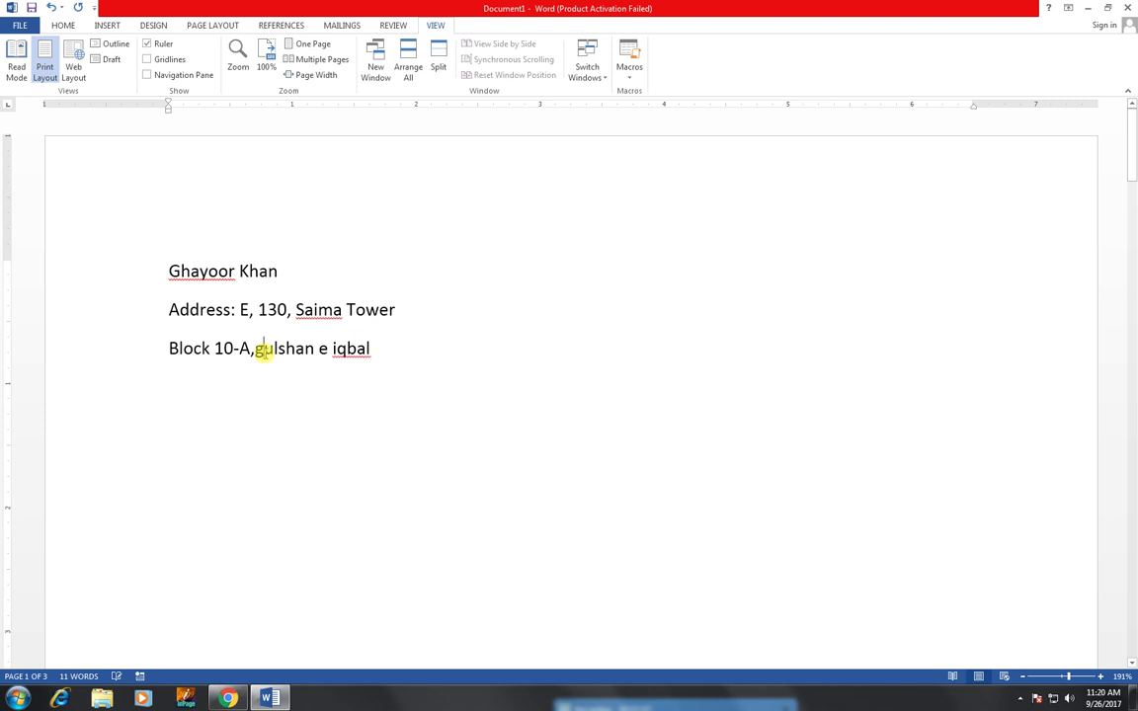
key("BackSpace")
type("G")
key("Left")
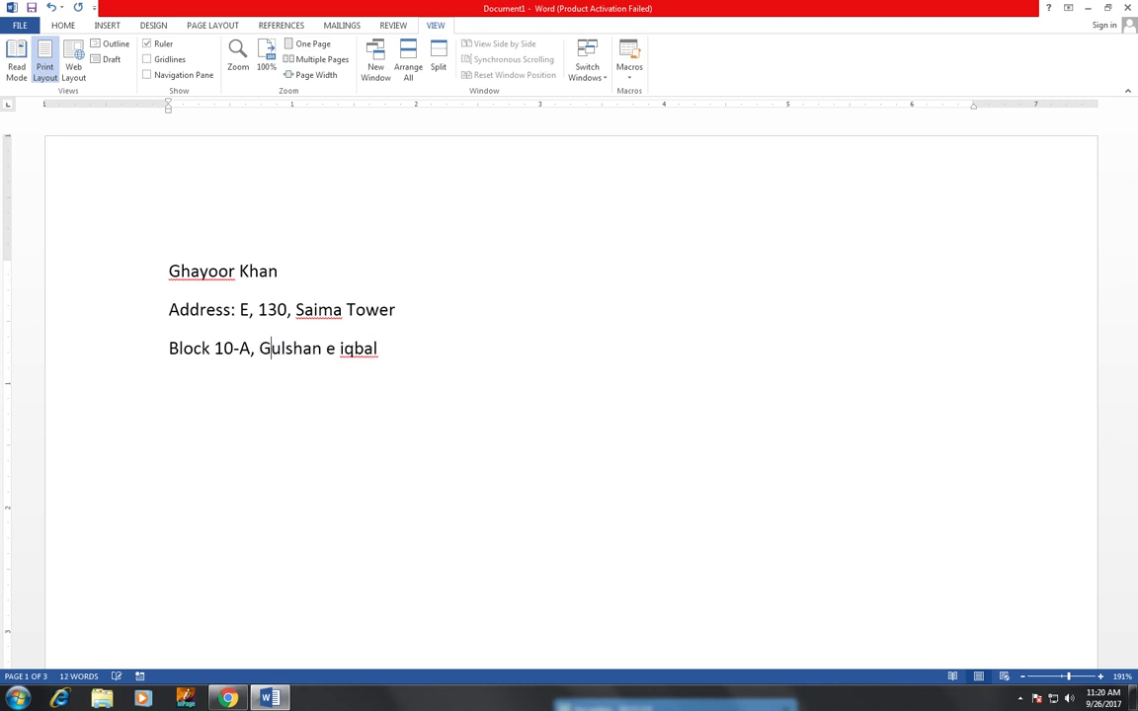
- Accept the capitalised spelling suggestion and choose Ignore All for the flagged area name
right_click(361, 357)
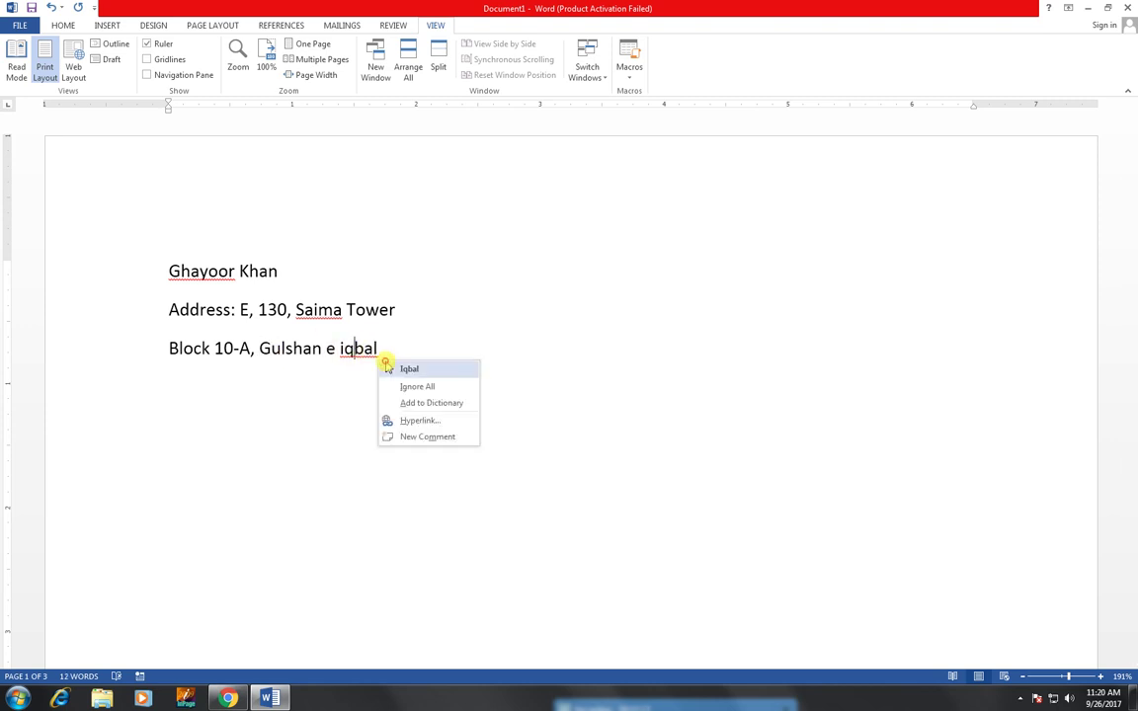
left_click(388, 368)
right_click(293, 346)
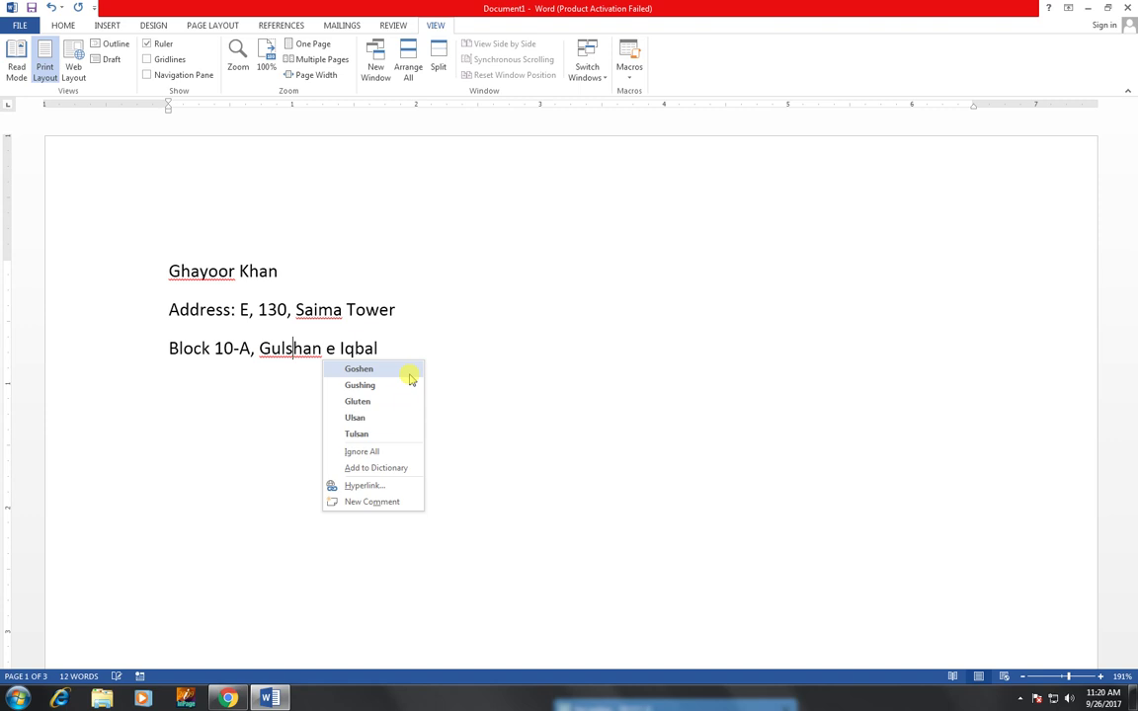
left_click(406, 452)
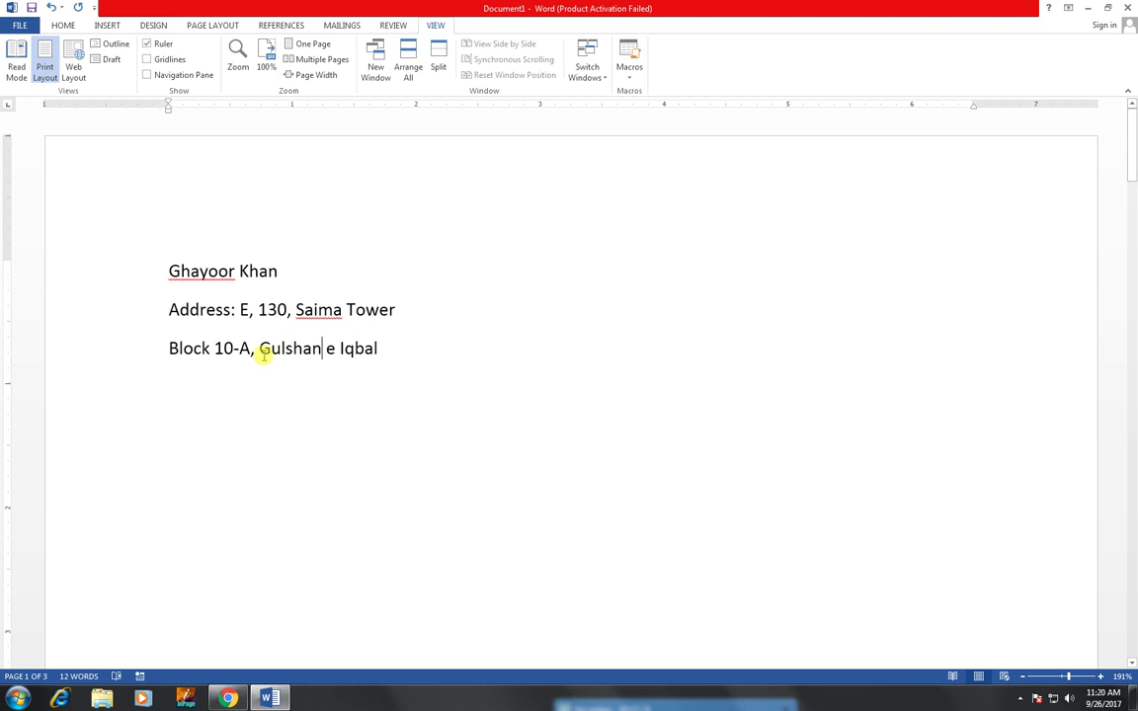
left_click(382, 348)
- End the address with the city and country, then add a line with phone number and e-mail
type(", ")
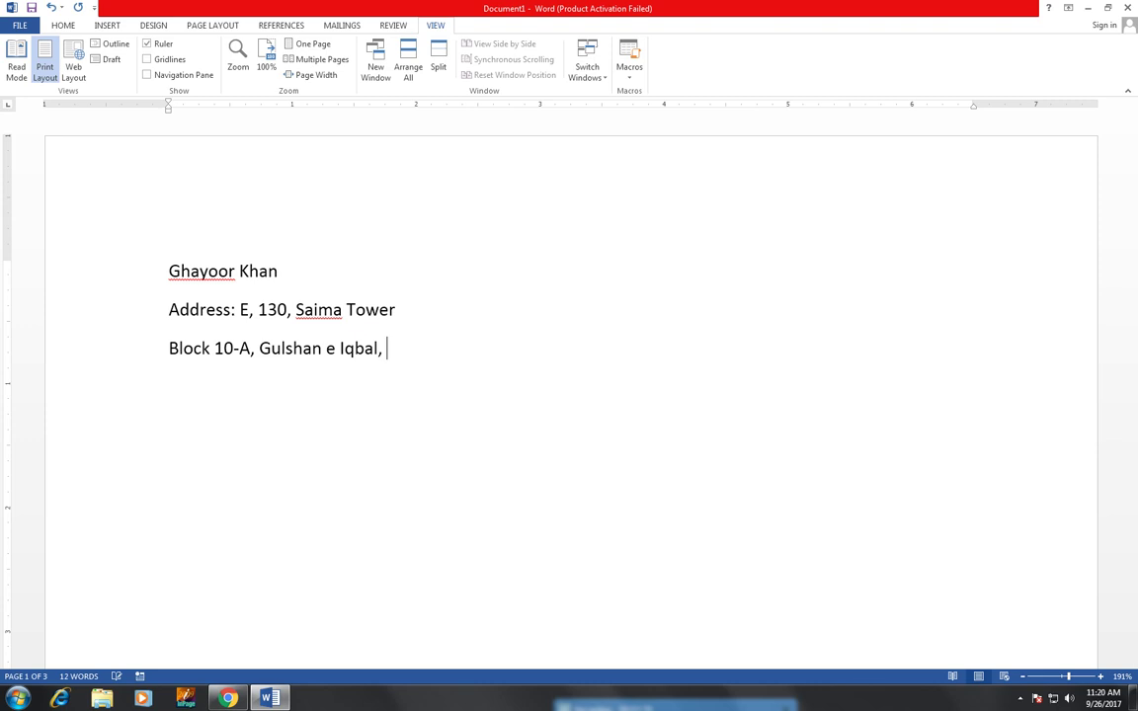
type("Kearchi")
key("BackSpace")
key("BackSpace")
key("BackSpace")
key("BackSpace")
key("BackSpace")
key("BackSpace")
key("BackSpace")
type("arachi, Pakisrtan")
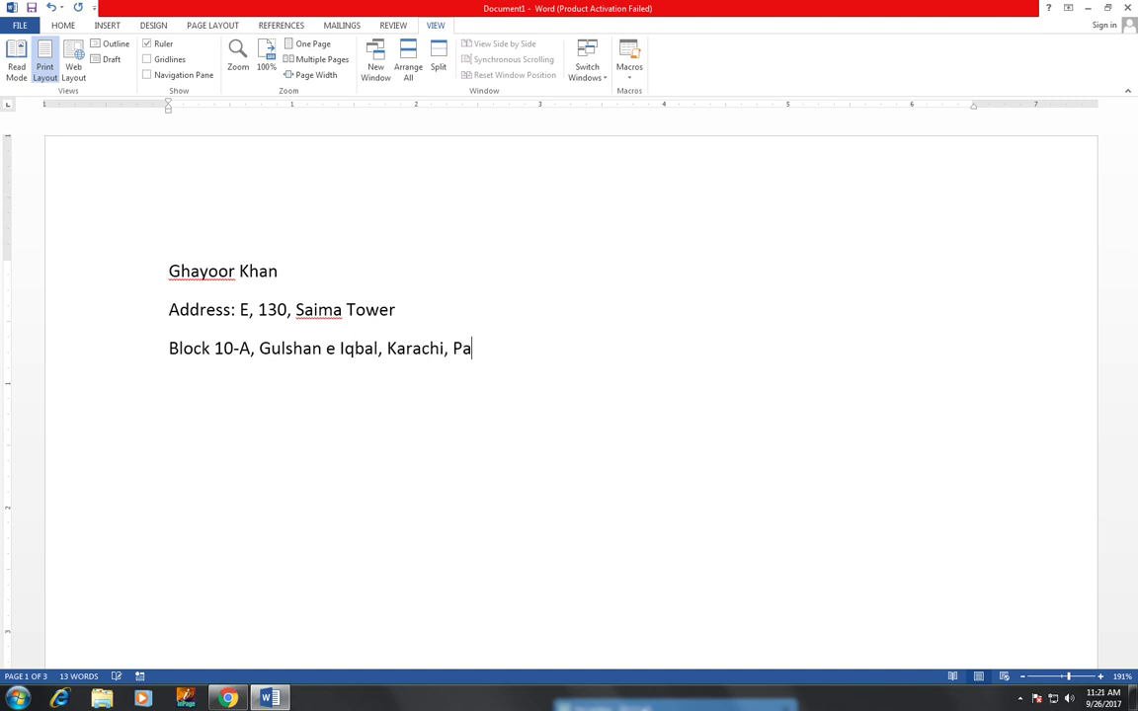
key("BackSpace")
key("BackSpace")
key("BackSpace")
key("BackSpace")
type("tn")
key("BackSpace")
key("BackSpace")
type("tan")
key("Return")
type("Phone")
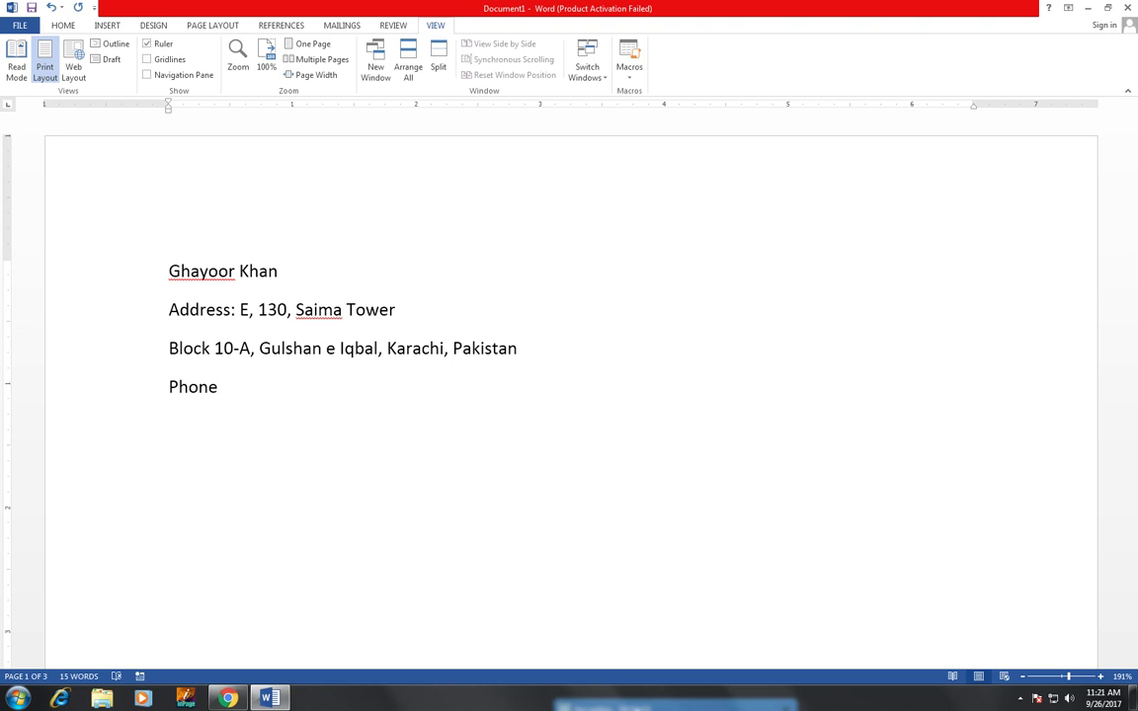
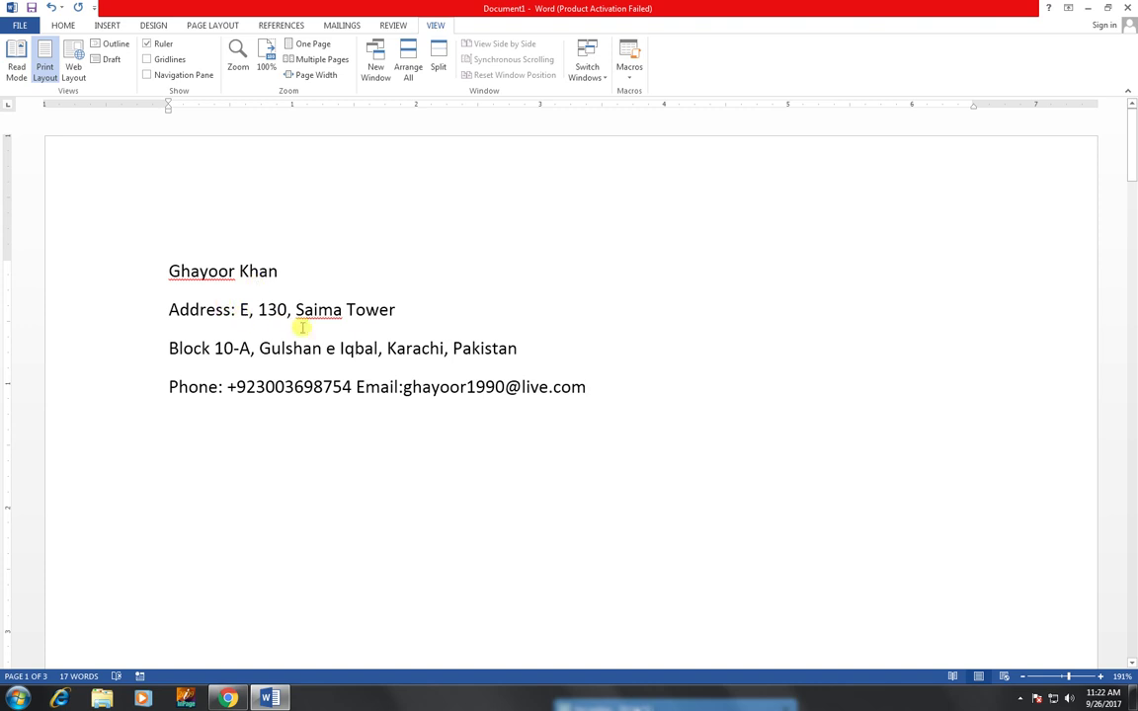
- Apply a Bottom Border to a new empty line below the contact details
key("Return")
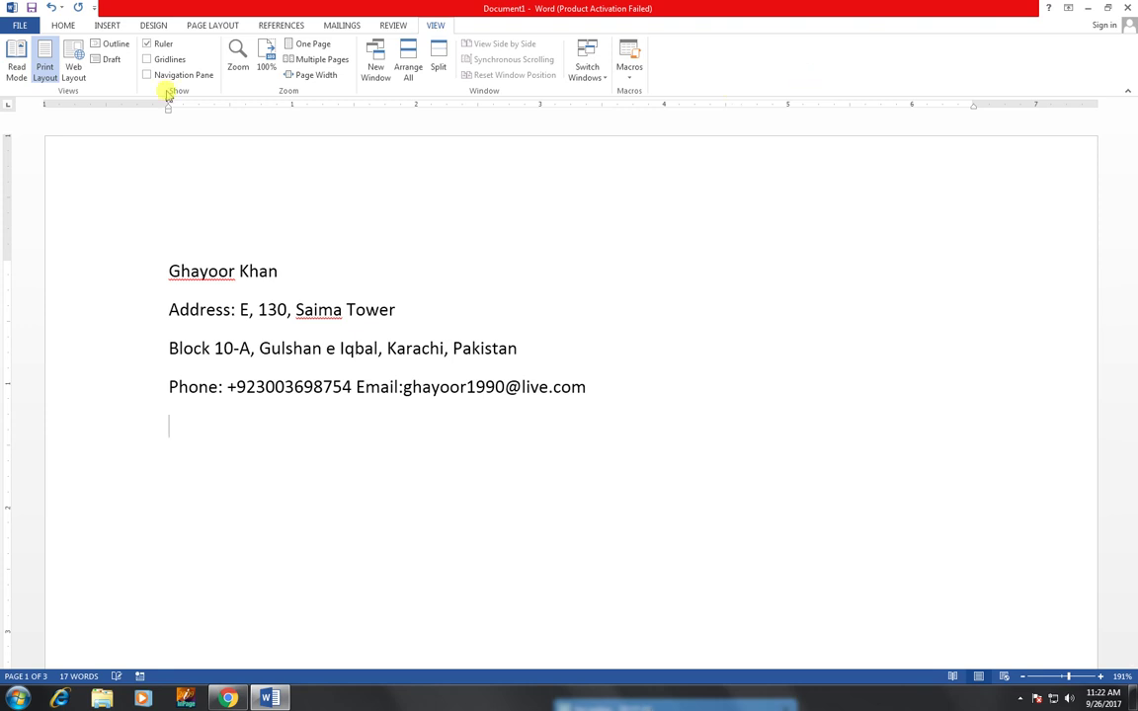
left_click(107, 25)
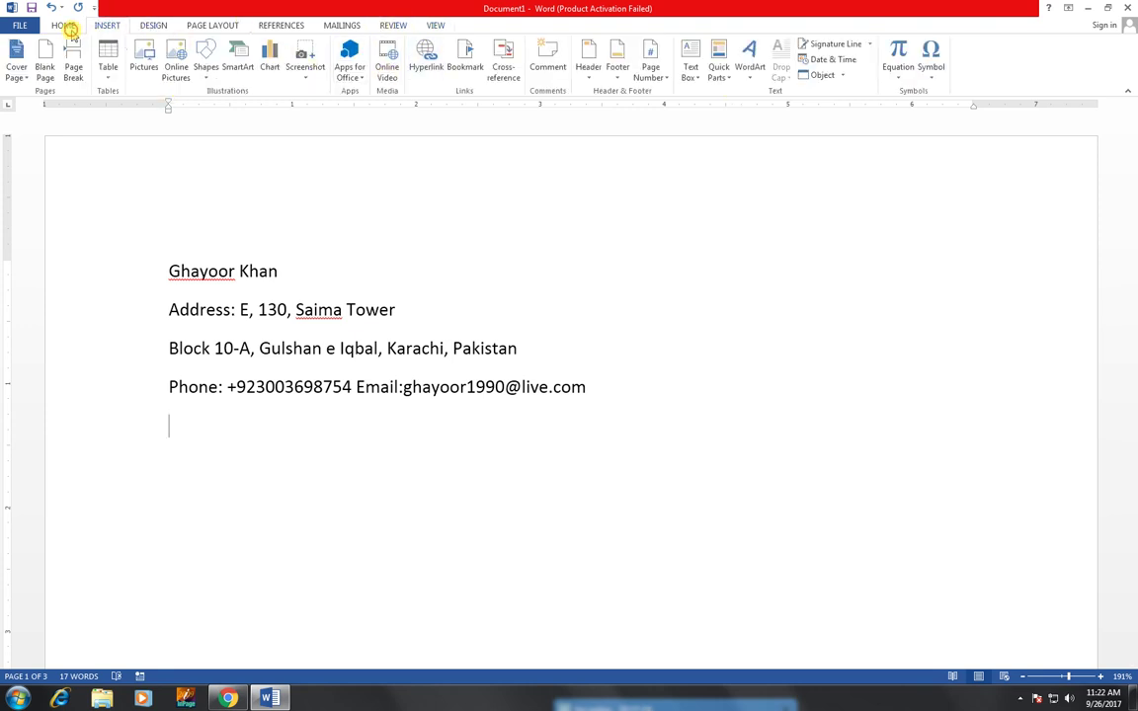
left_click(63, 25)
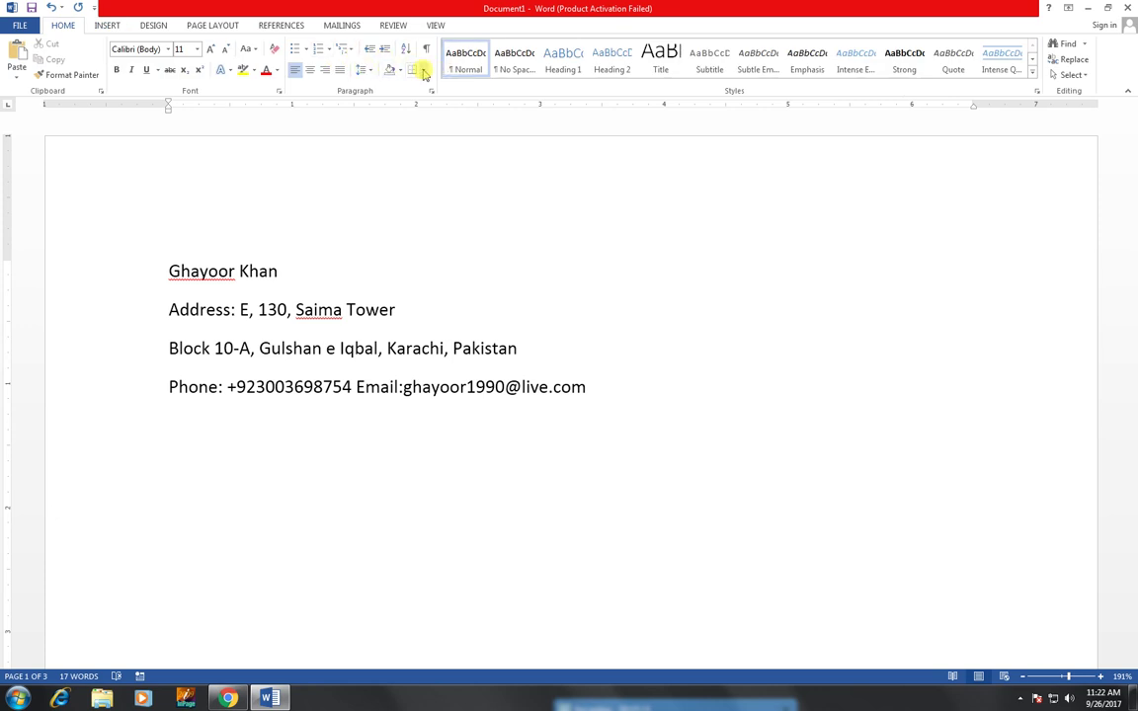
left_click(423, 71)
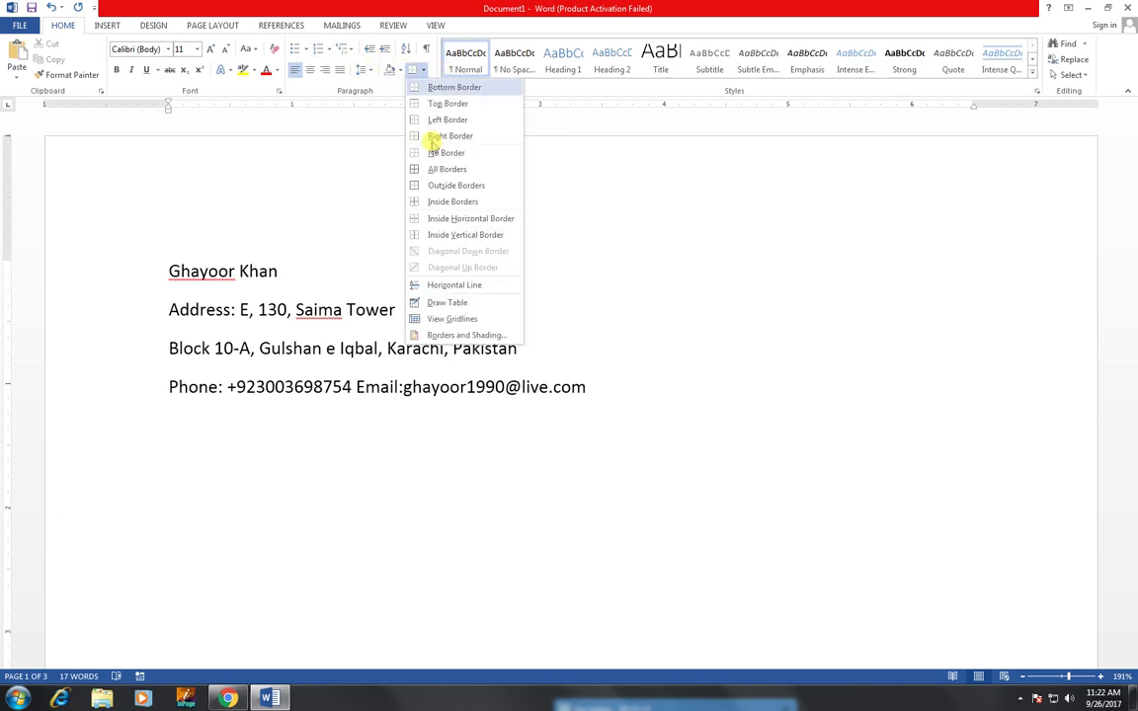
left_click(444, 91)
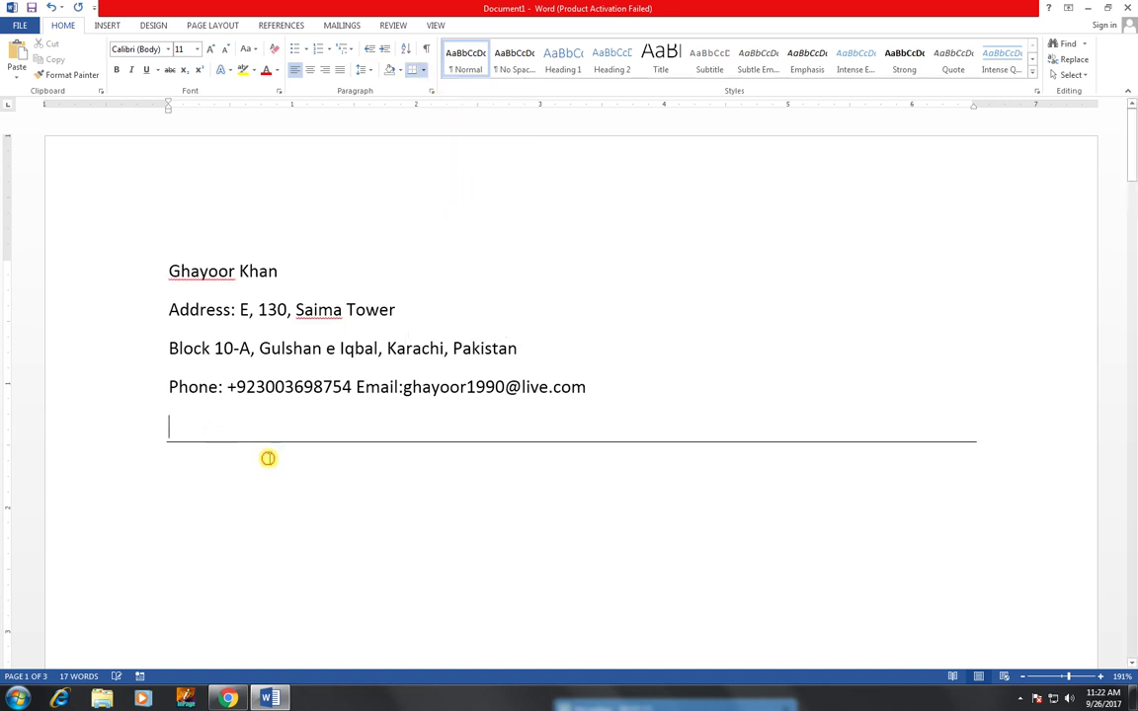
left_click(297, 473)
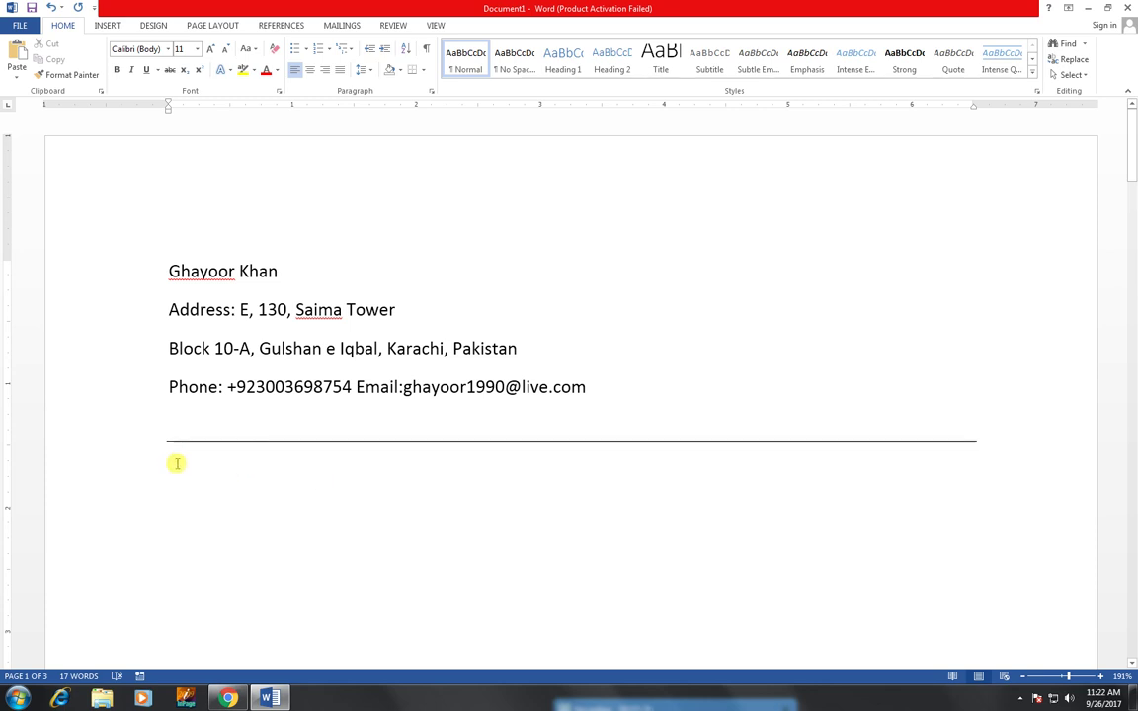
- Type the greeting 'Dear, Sir/Madam,' below the rule, capitalising Sir
type("Dear")
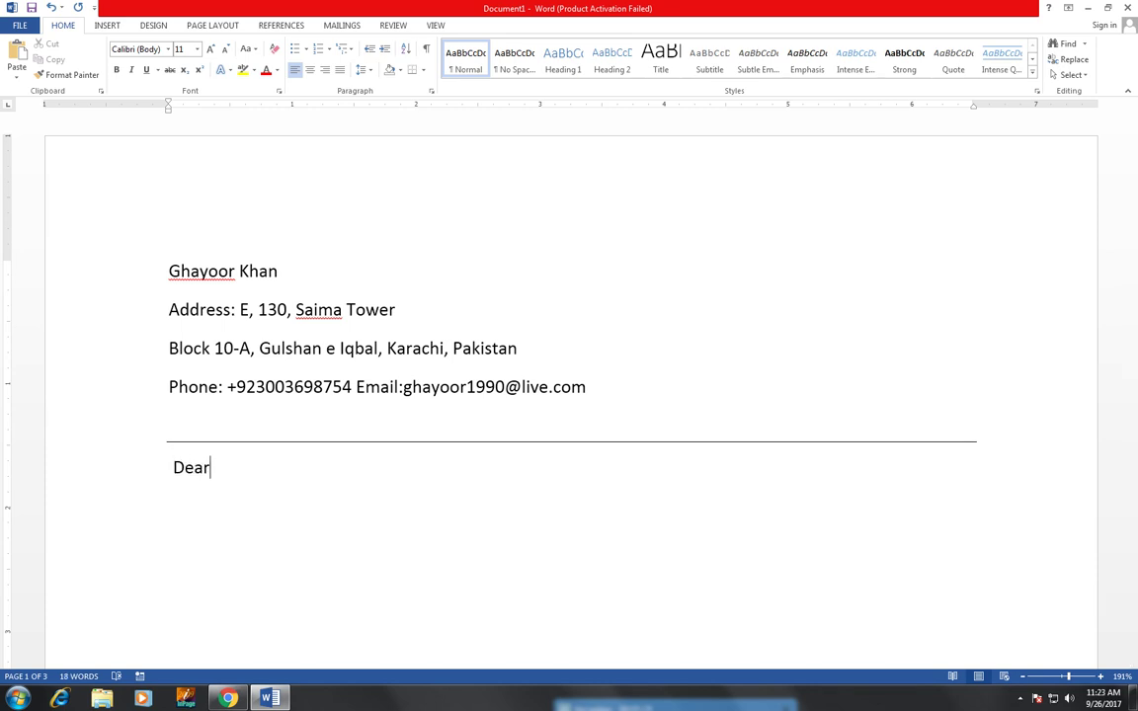
type(", sir")
key("BackSpace")
type("/Madam")
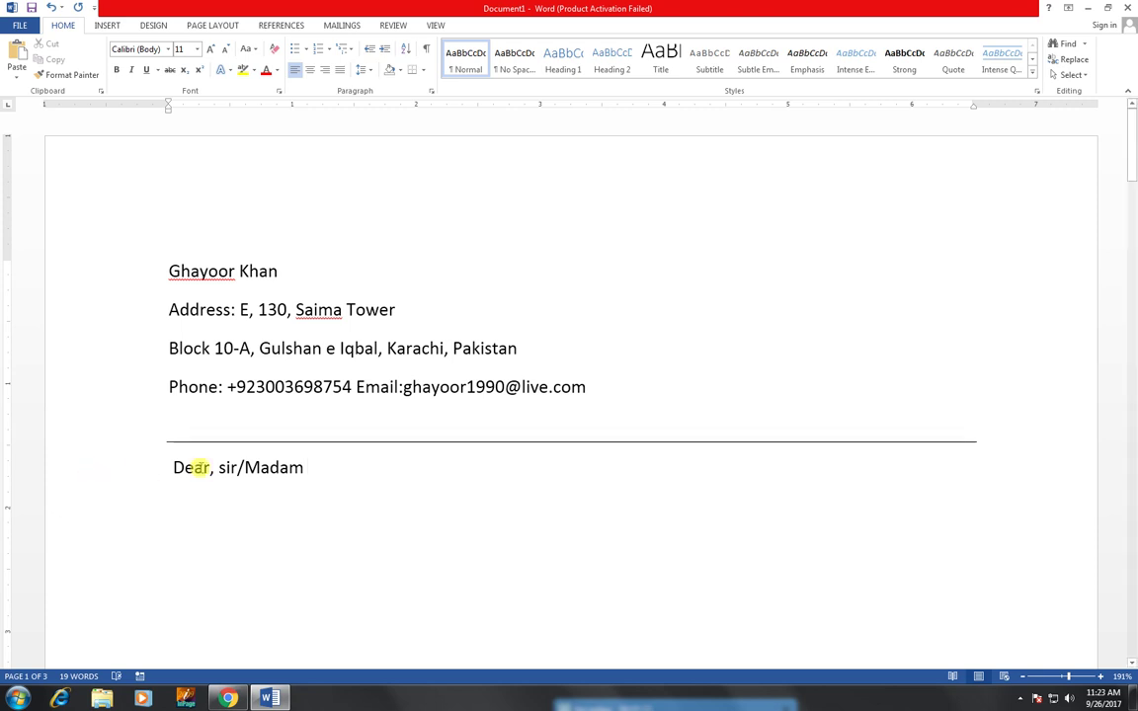
left_click(227, 467)
key("BackSpace")
type("S")
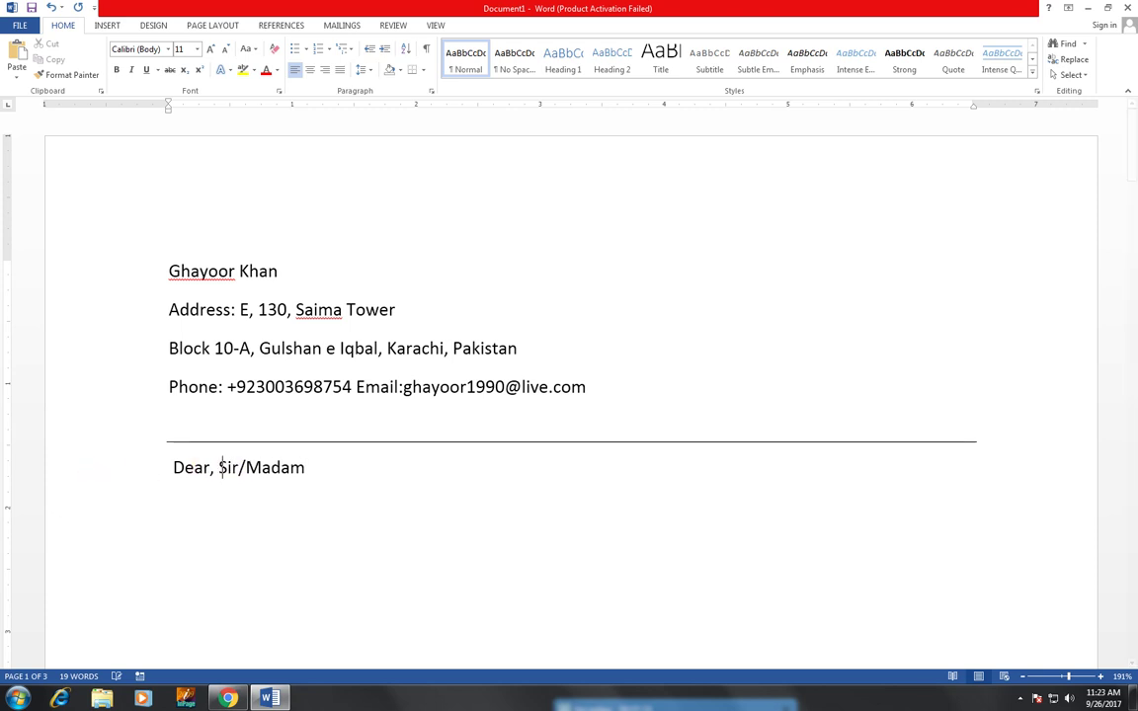
left_click(349, 469)
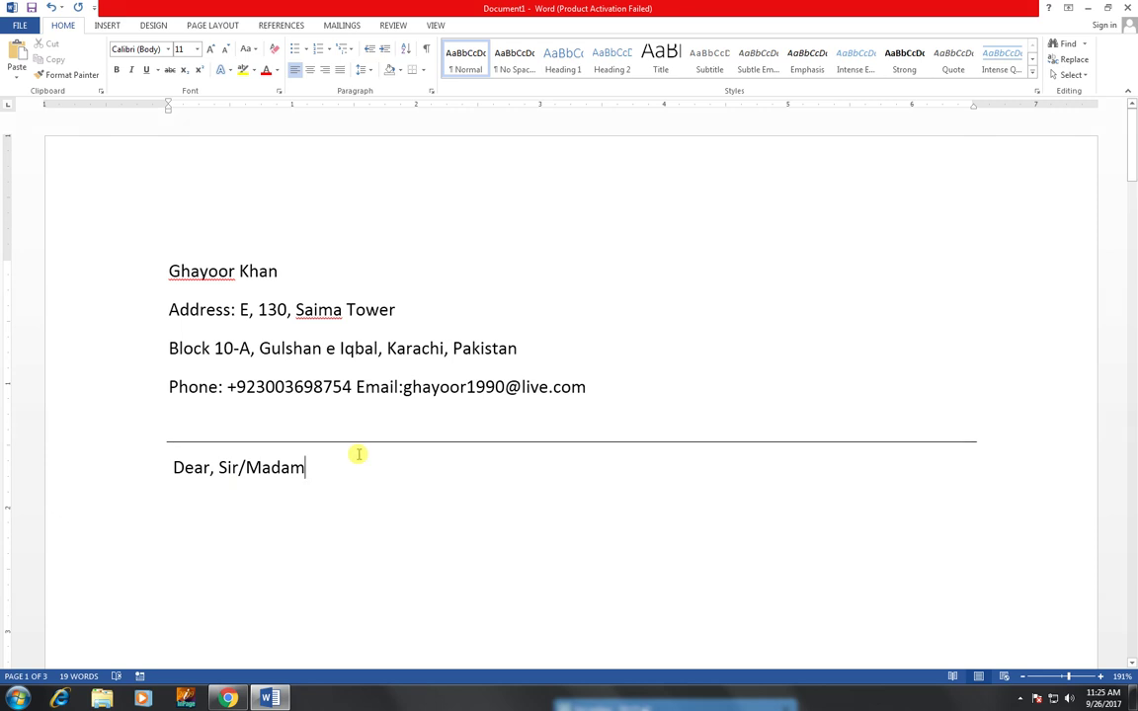
type(",")
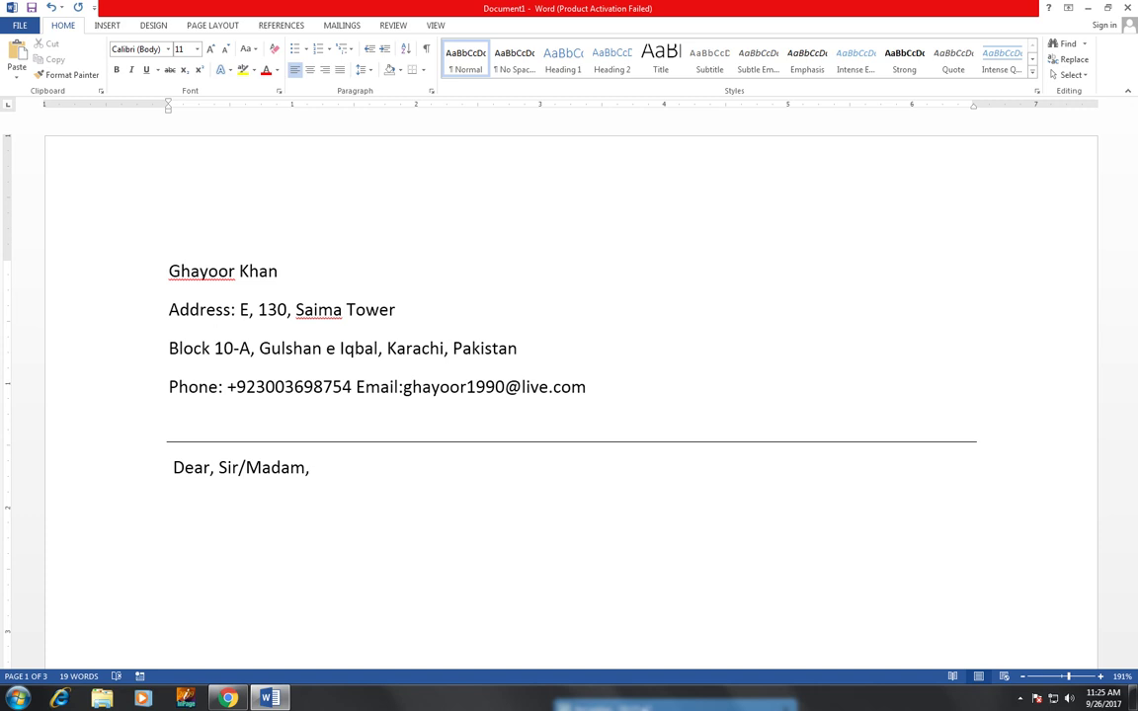
- On a new paragraph, type 'I am writing to uniquire about possible openings at your company .'
key("Return")
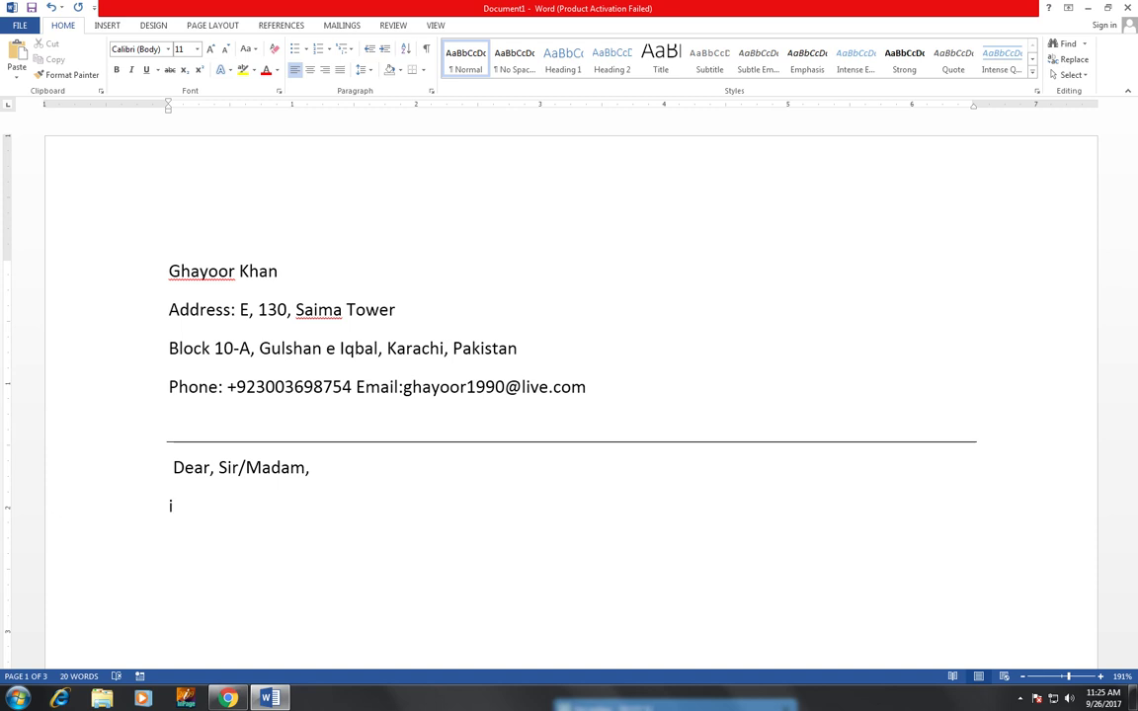
type("I am writi")
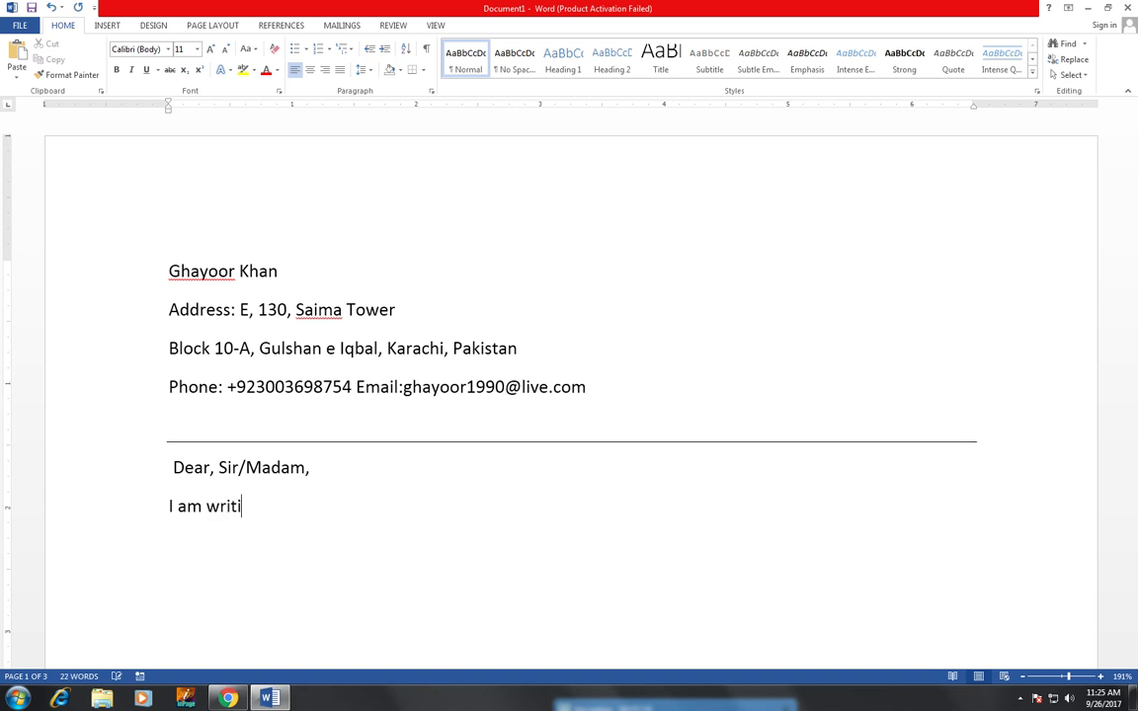
type("ng to ")
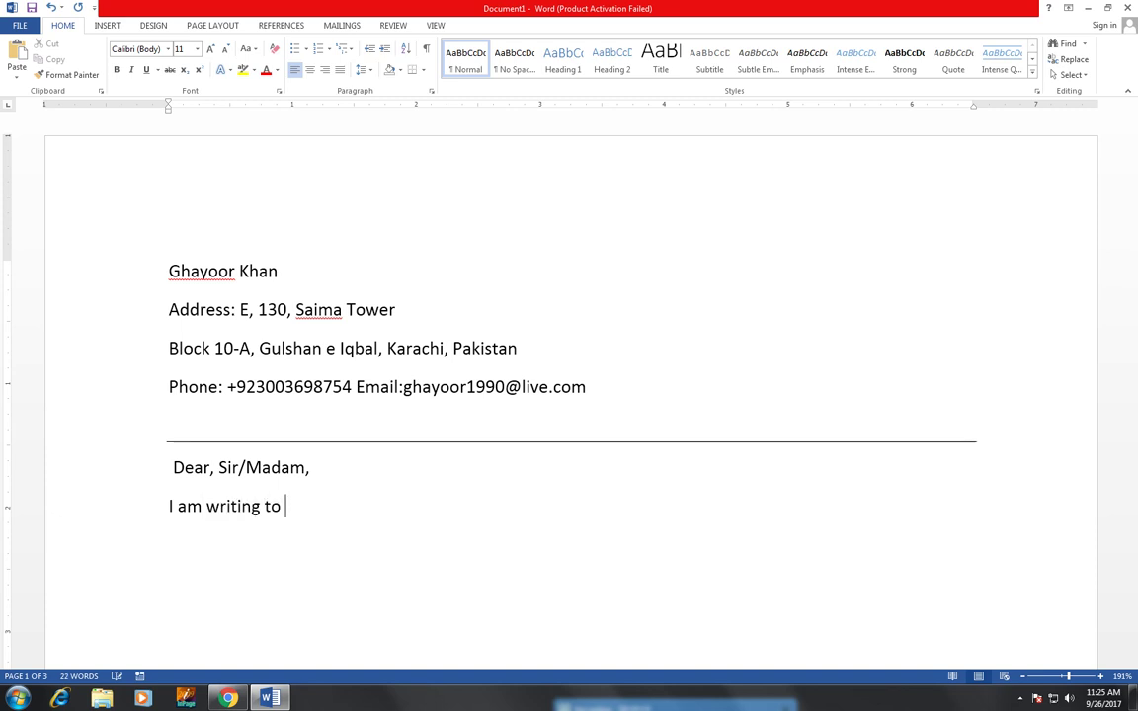
type("uniquire ")
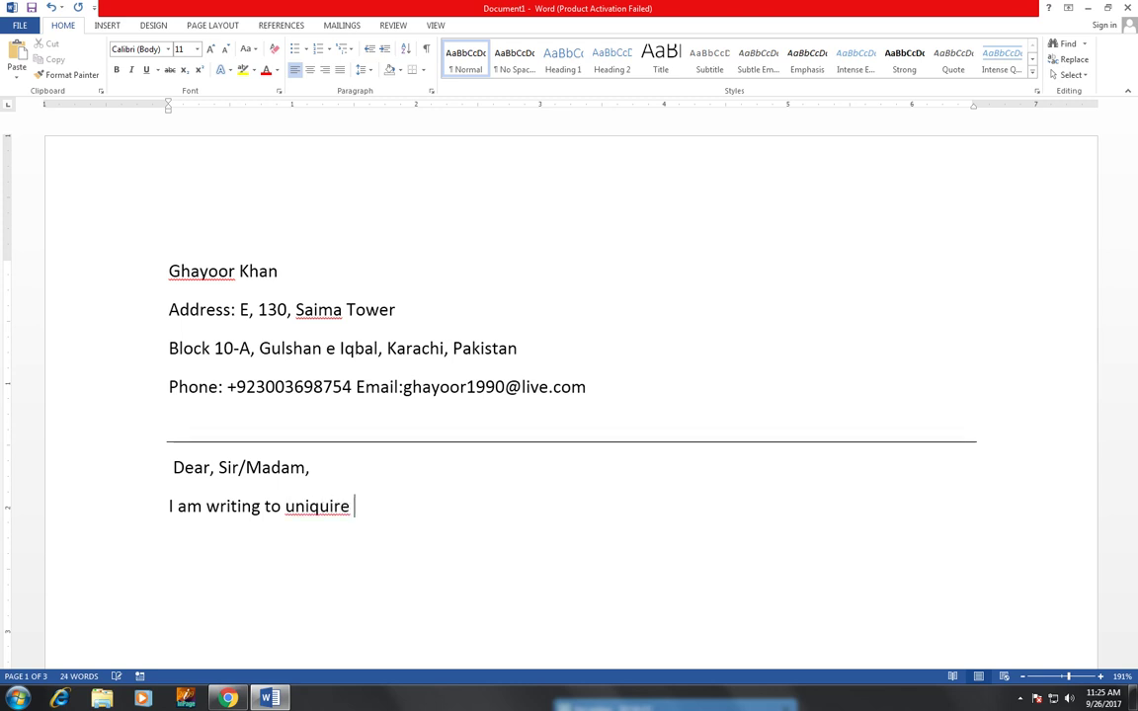
type("about ")
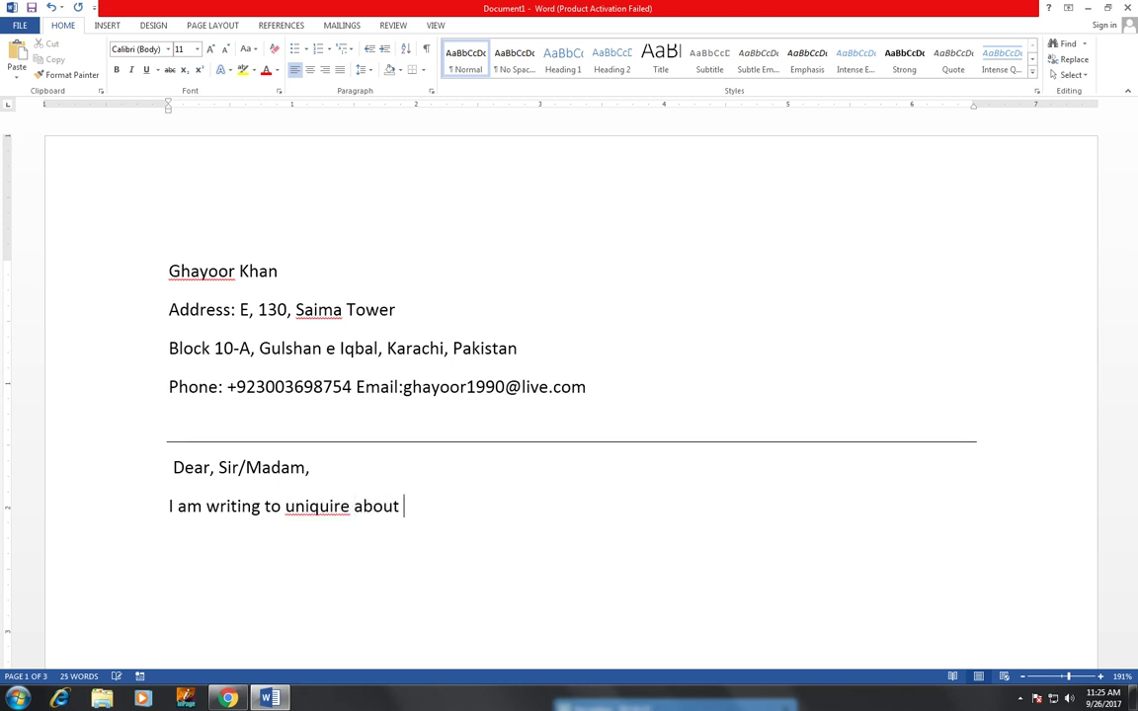
type("possible ")
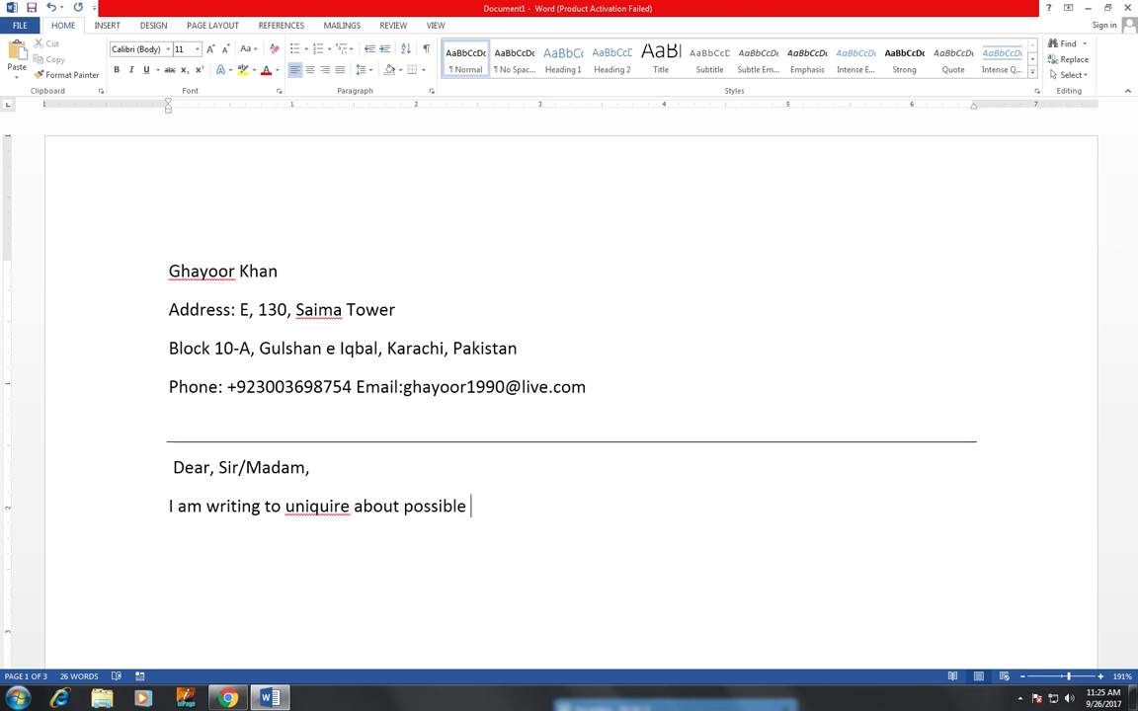
type("openings")
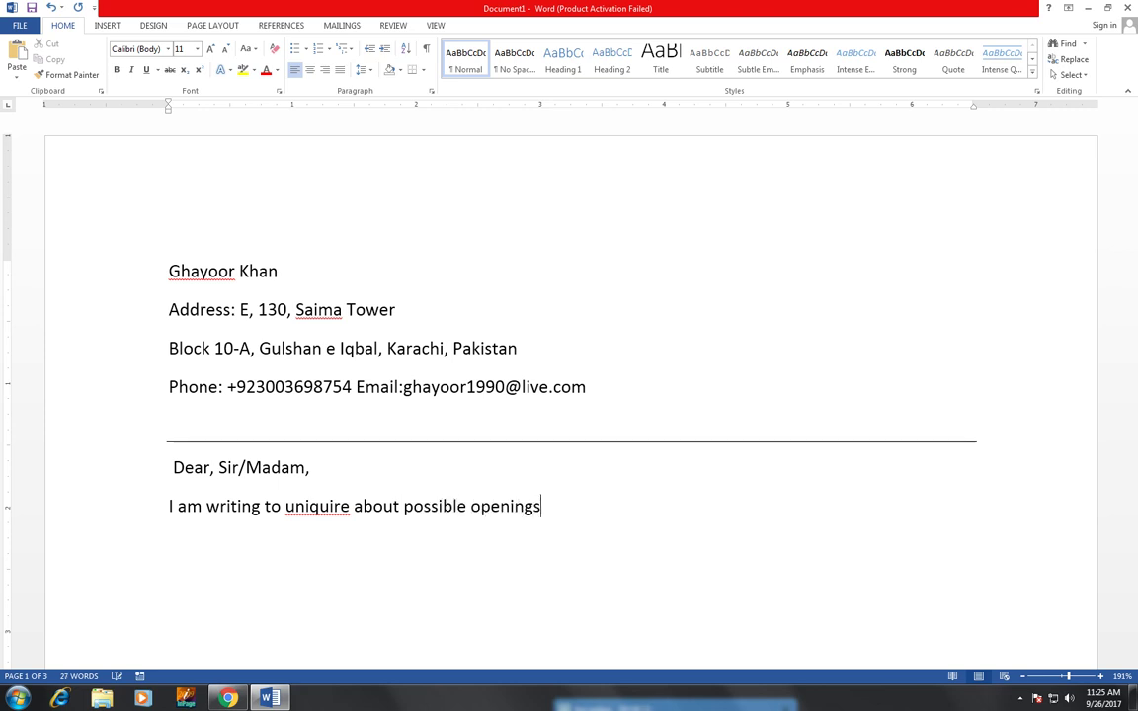
type(" a")
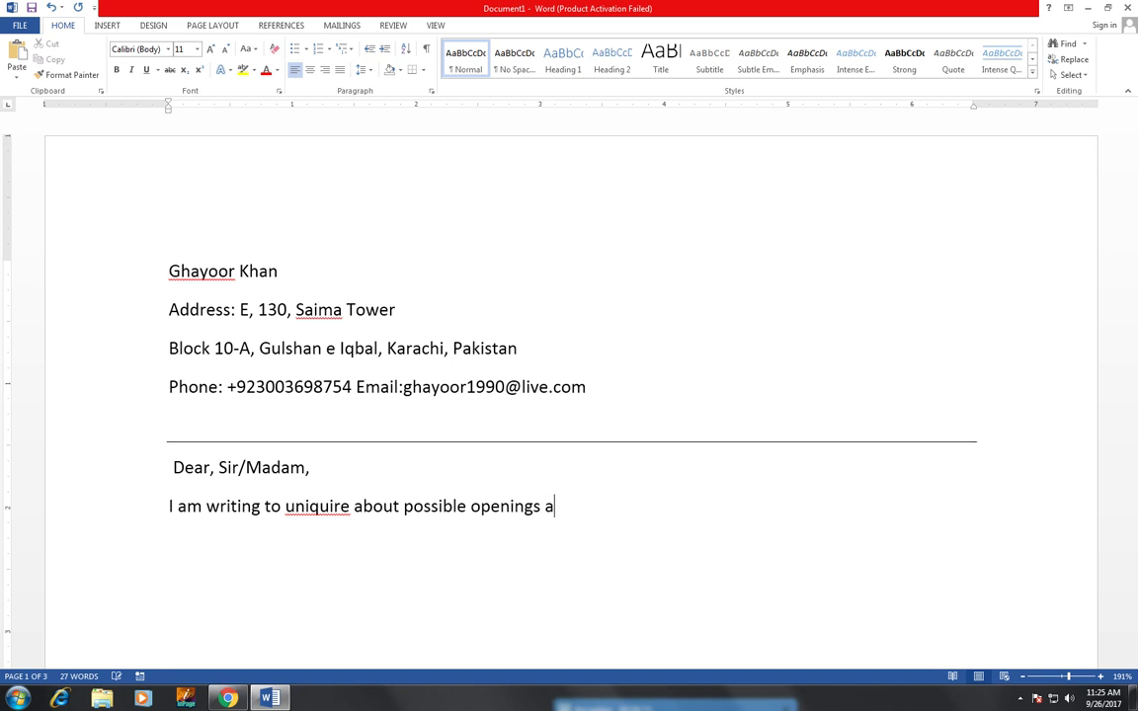
type("t your ")
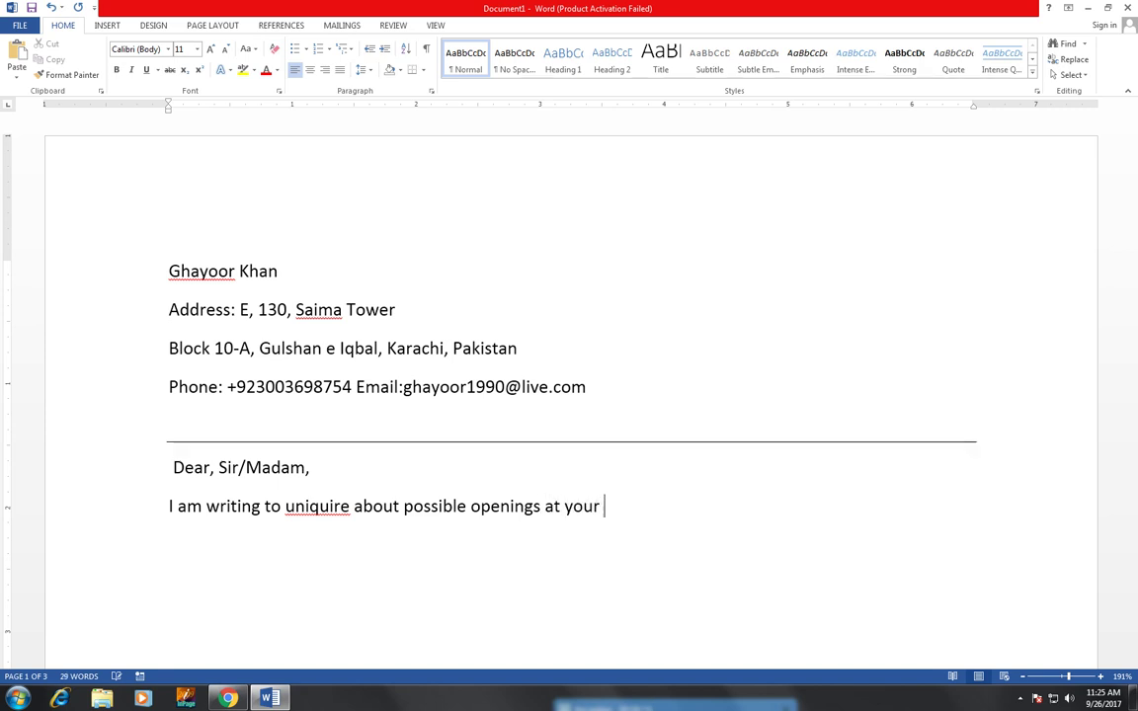
type("company ")
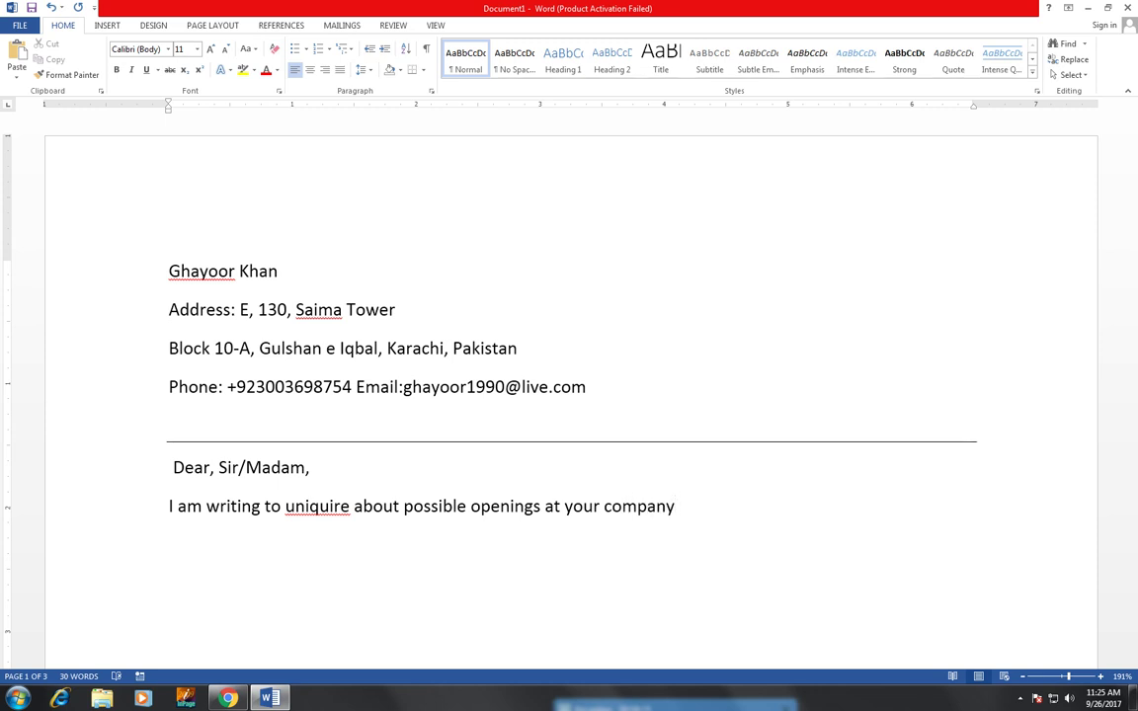
type(".")
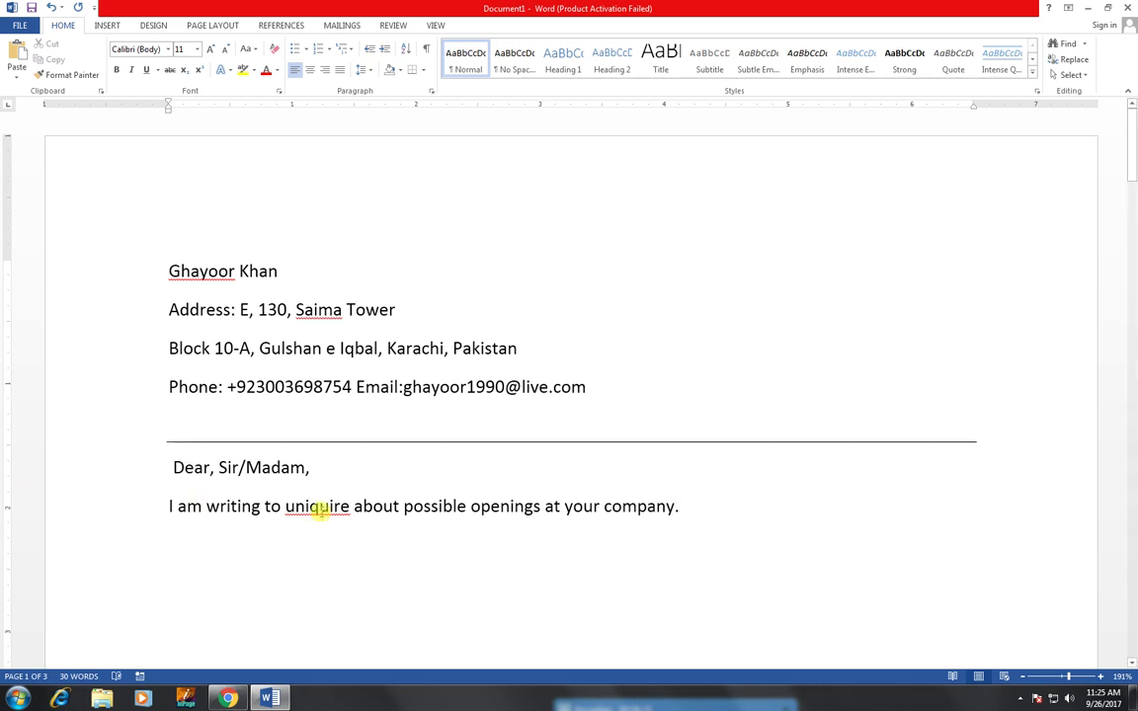
- Ignore All for 'uniquire', then continue 'i am intrested in having exposure in this industry by joining a prestigo'
right_click(321, 510)
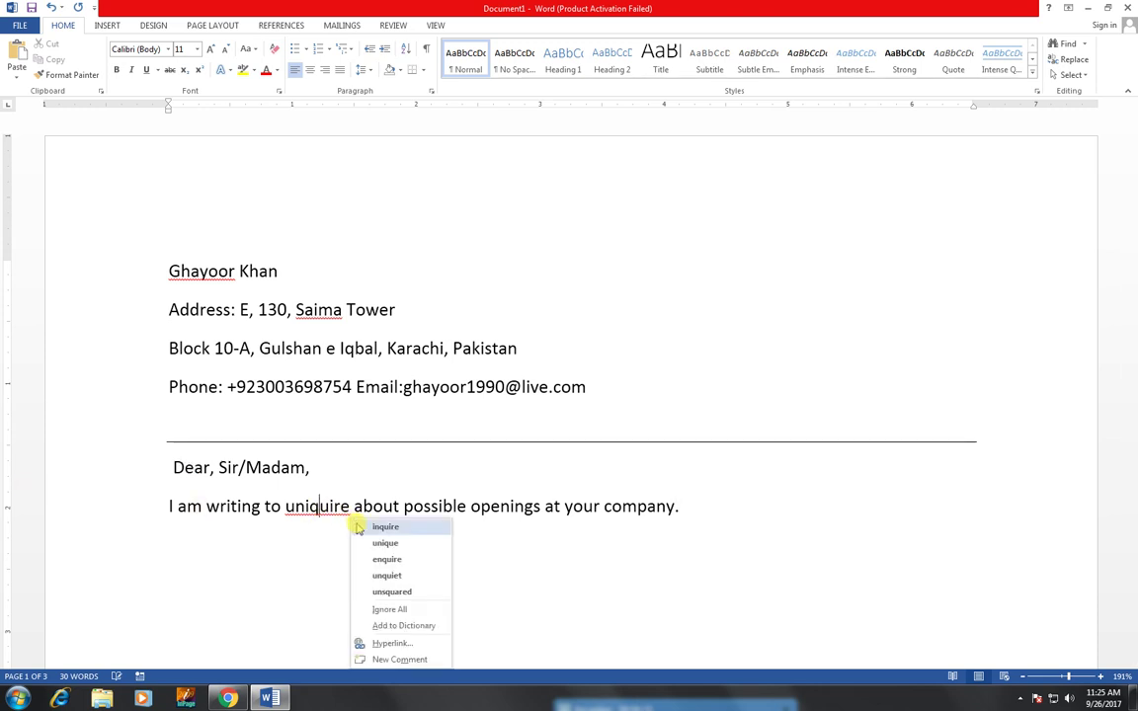
left_click(408, 614)
left_click(692, 509)
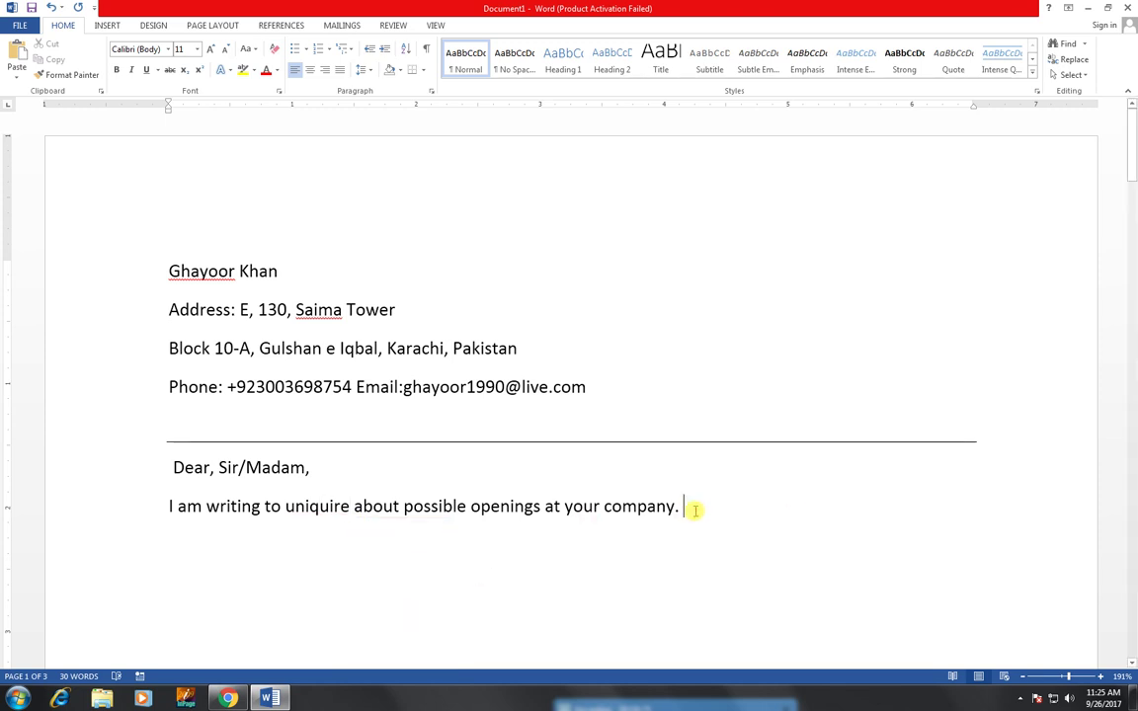
type("i")
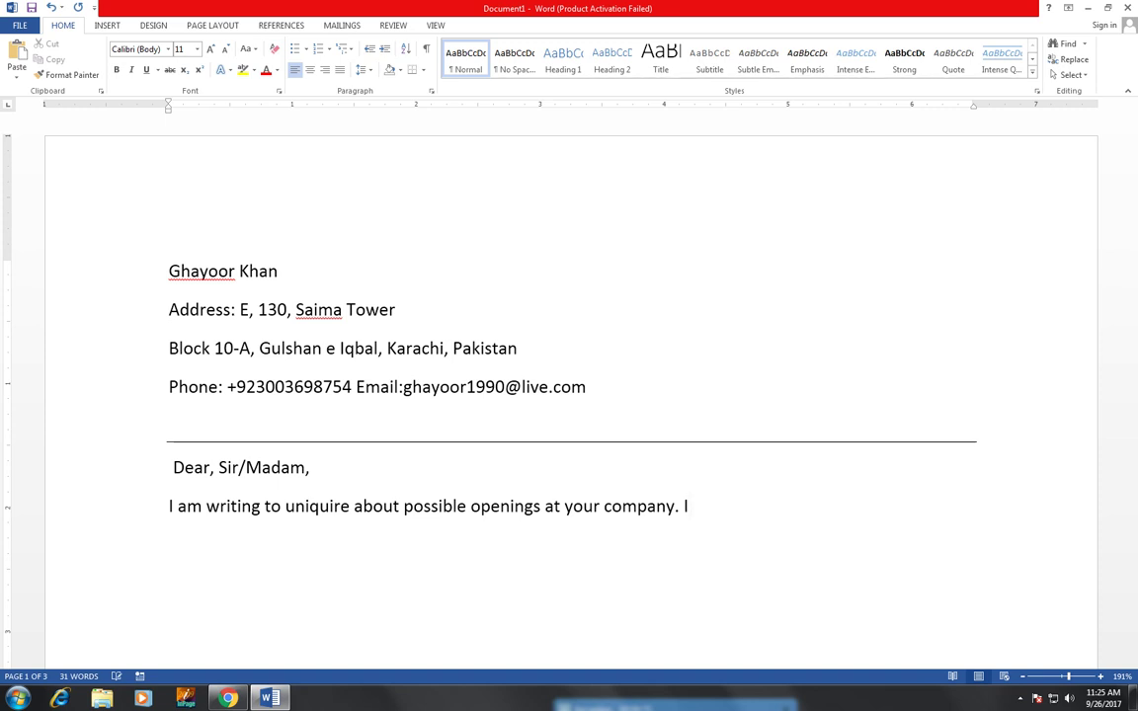
type(" am ")
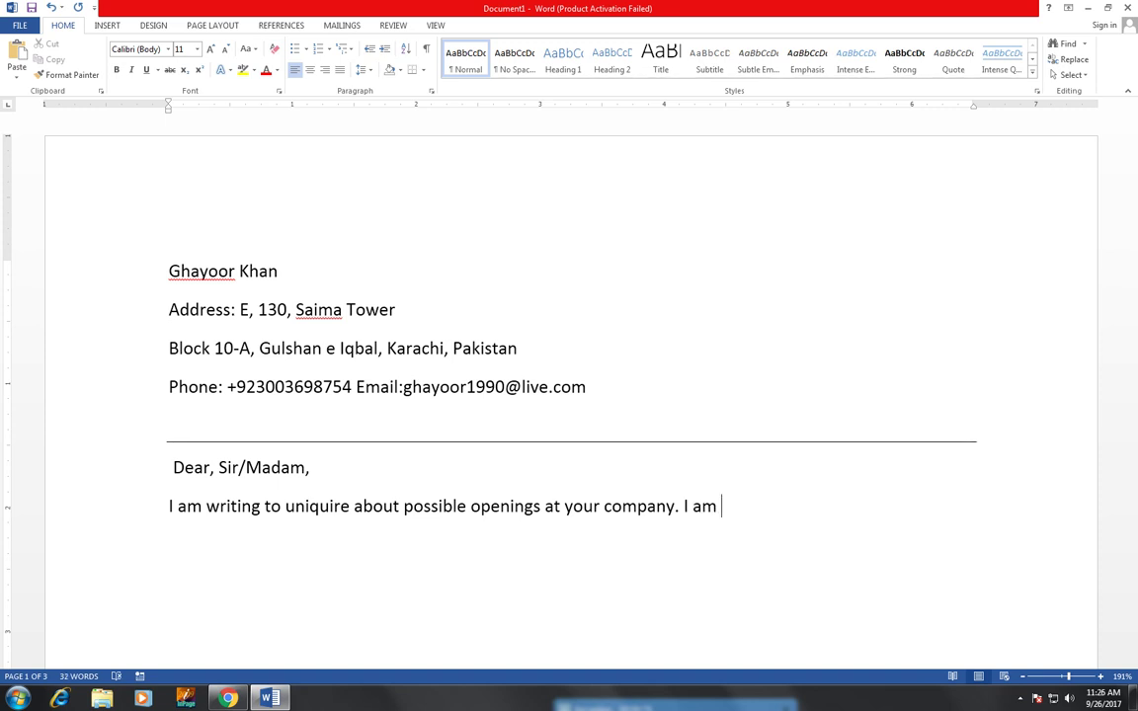
type("in")
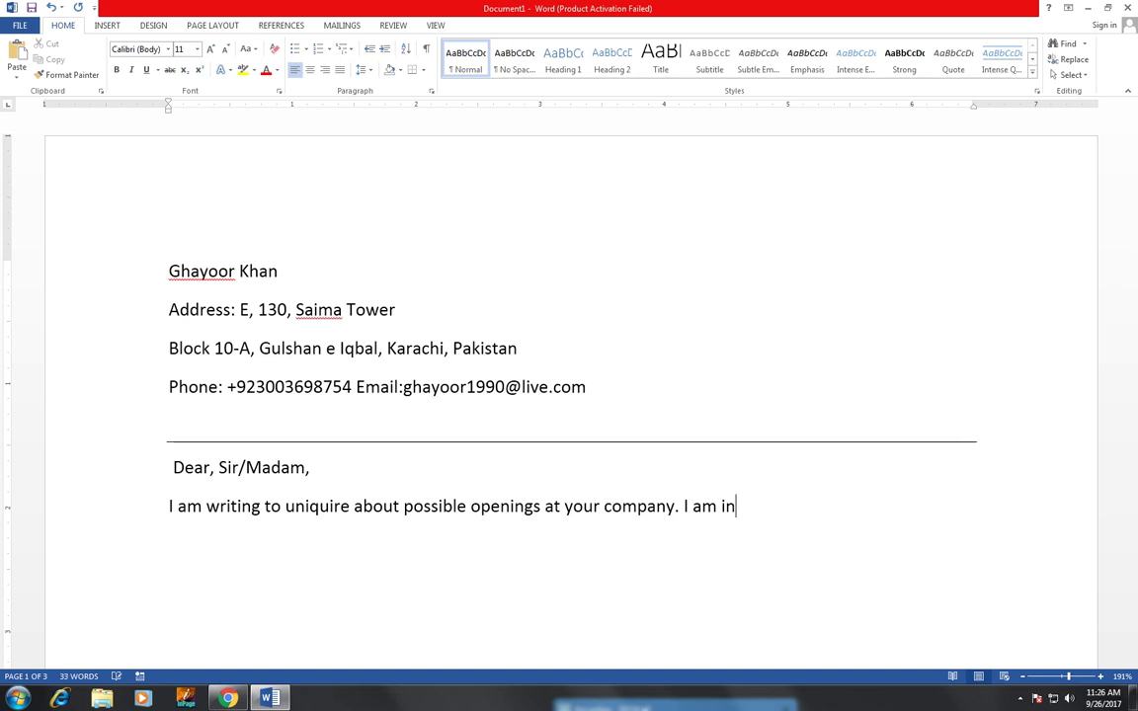
type("trested ")
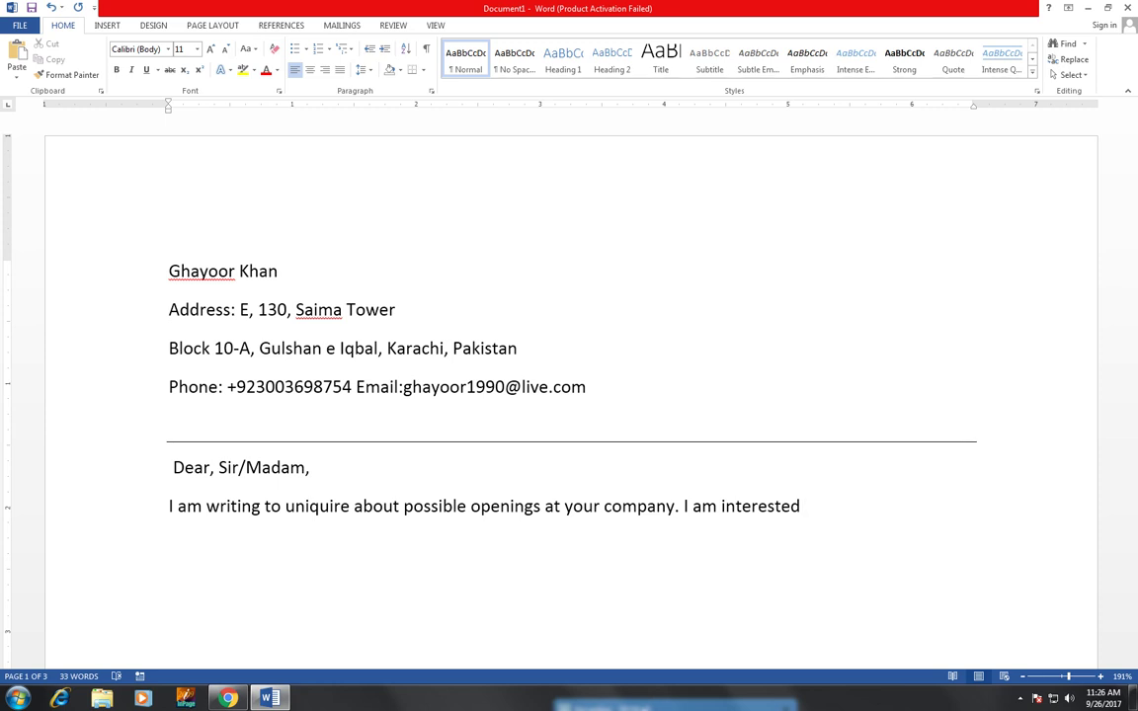
type("in")
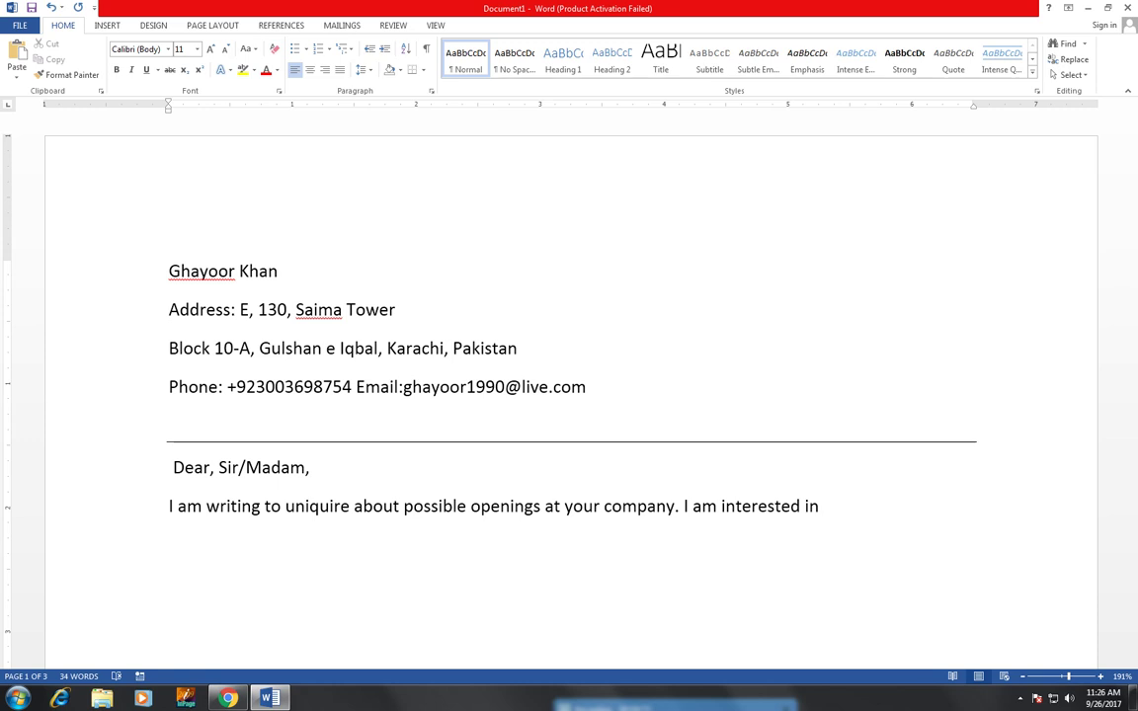
type("having")
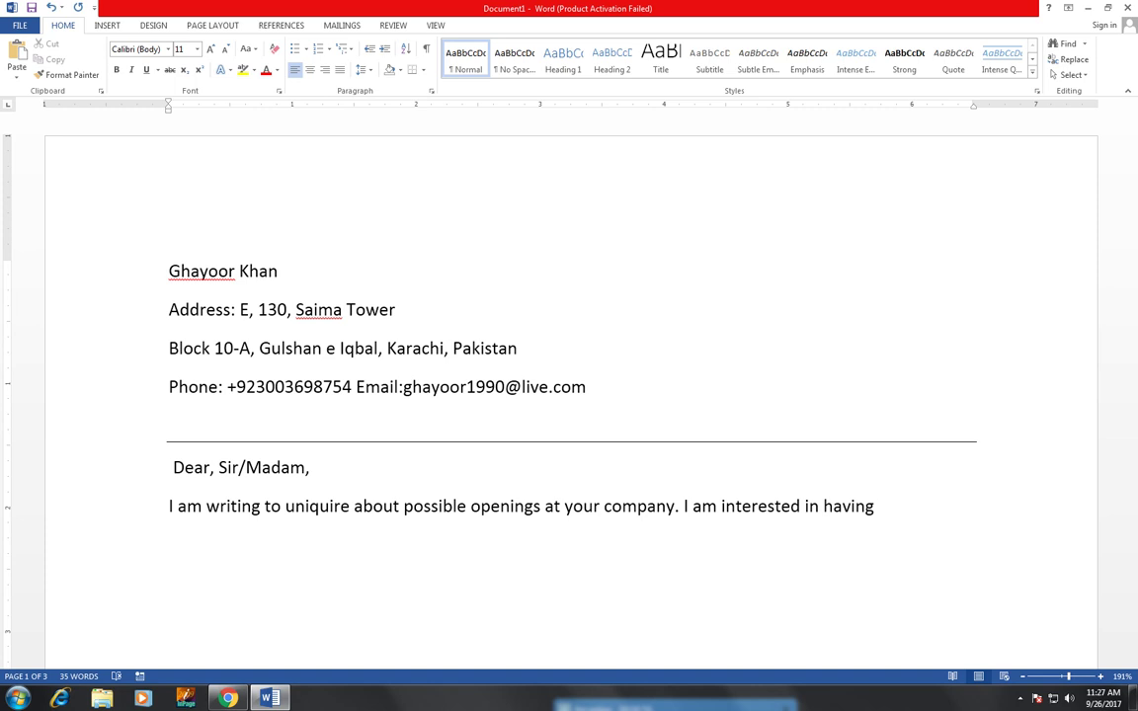
type(" expo")
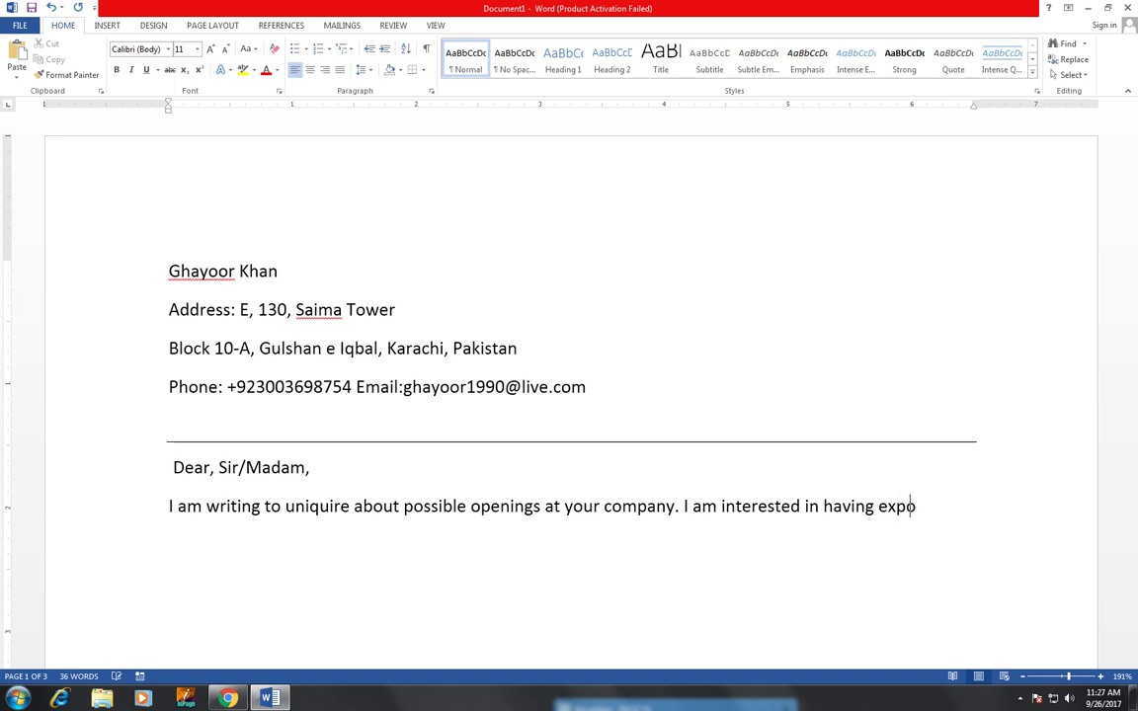
type("sure ")
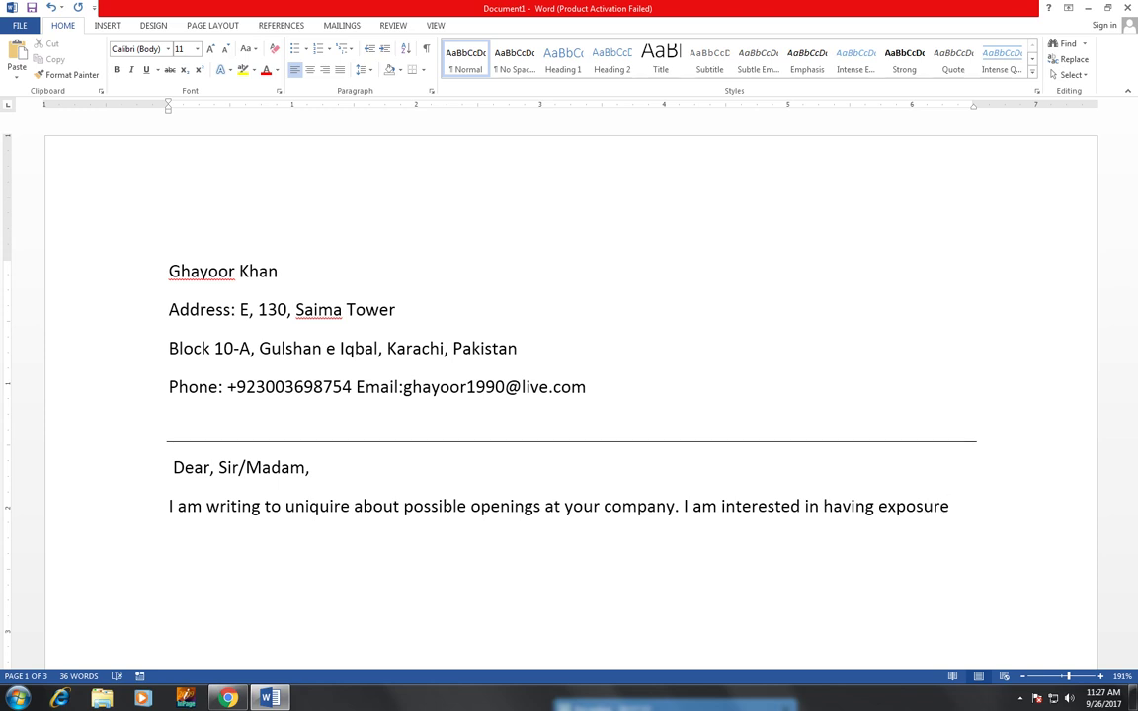
type("in ")
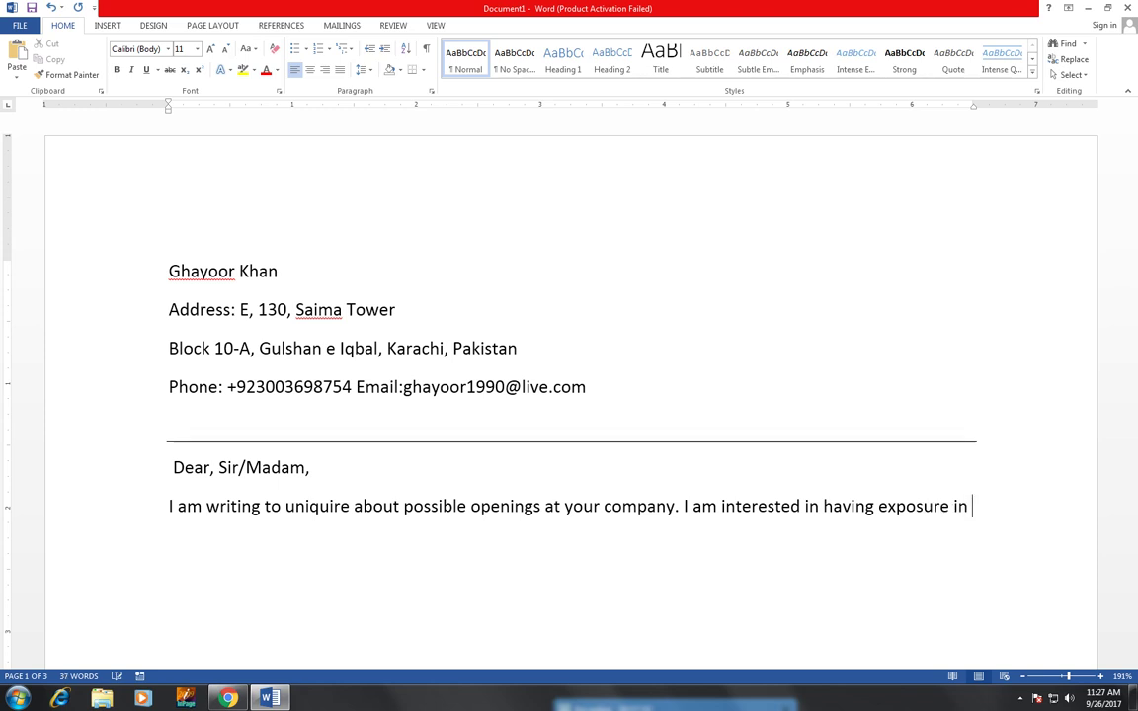
type("this")
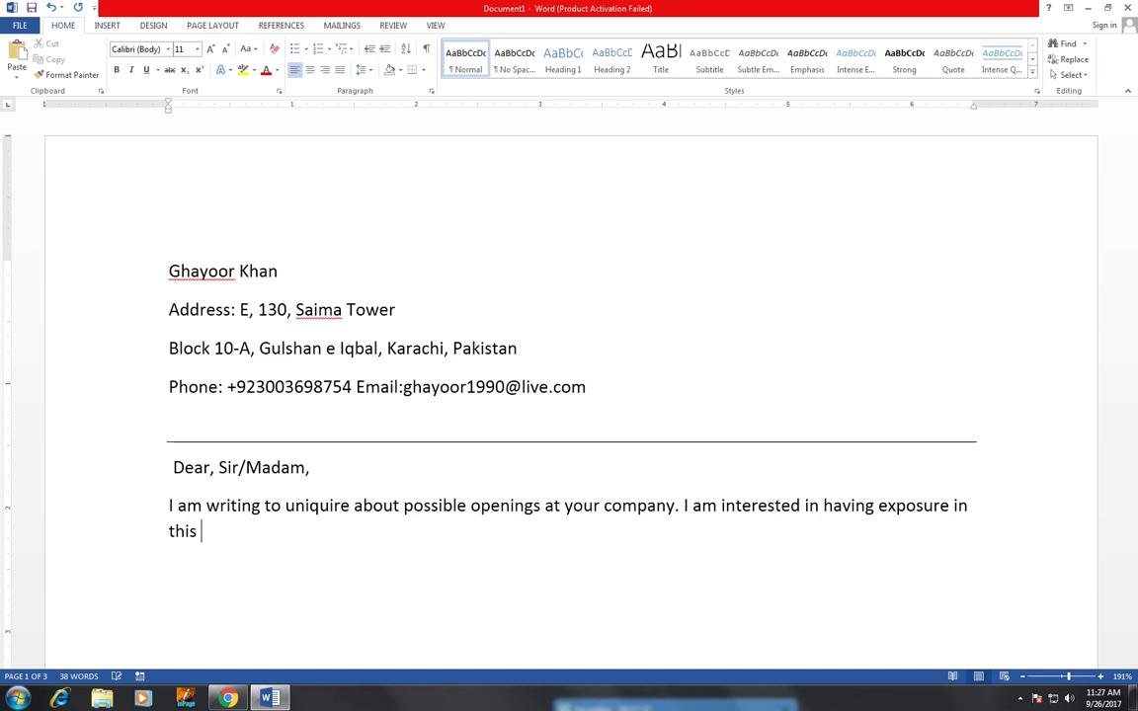
type(" industry ")
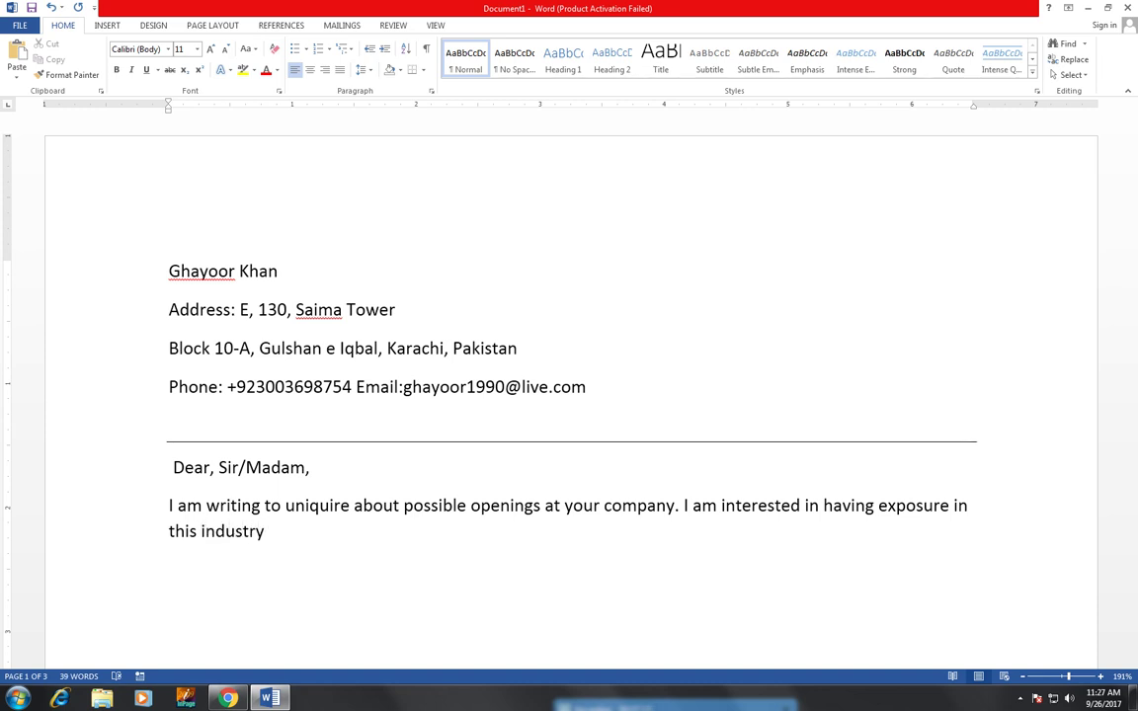
type("by joining ")
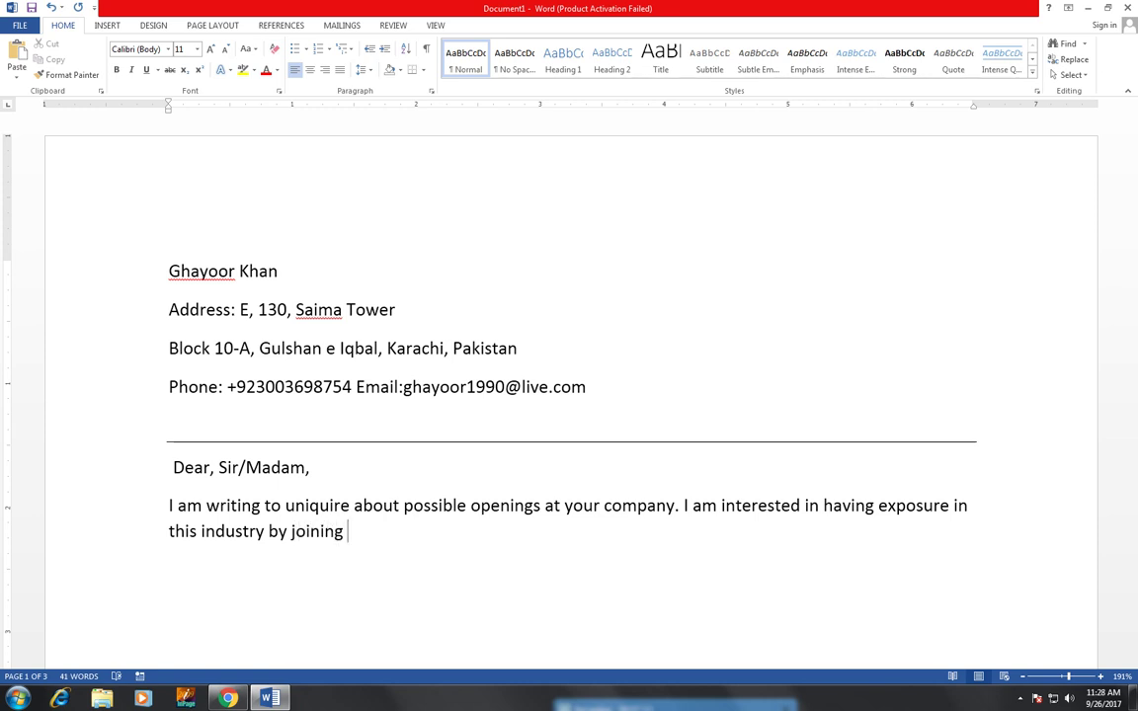
type("a p")
type("re")
type("st")
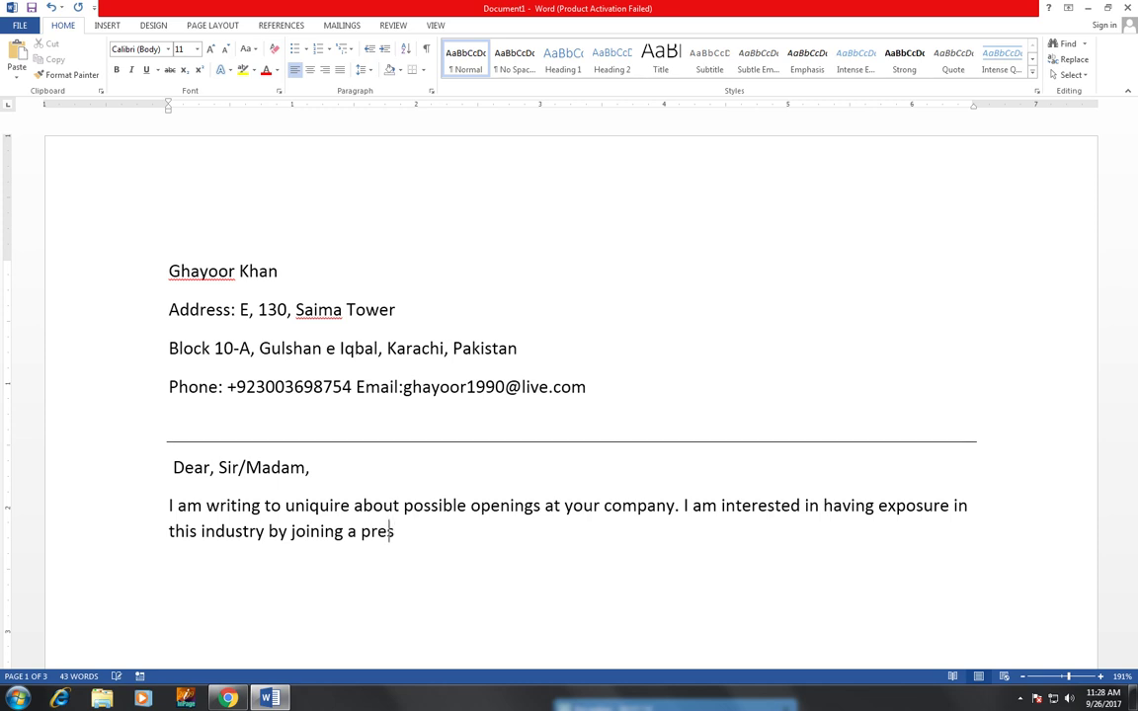
type("i")
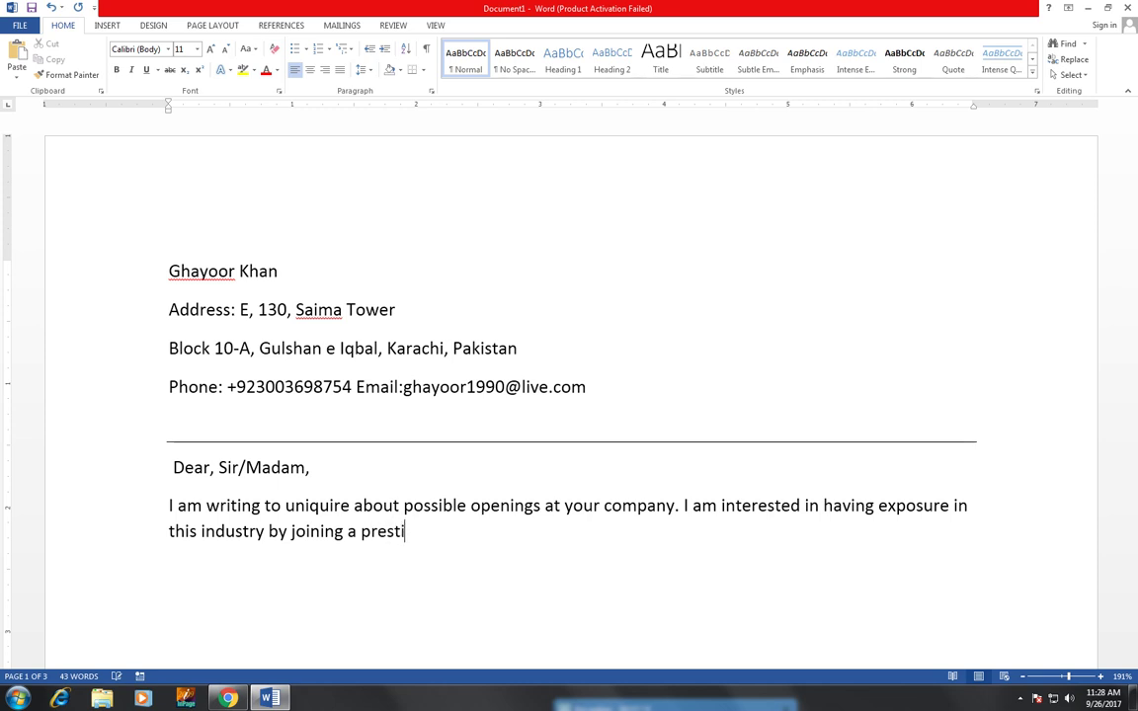
type("go")
- Continue with 'prestigious group to enhance my educational capacities which I have', correcting 'wich'
key("BackSpace")
type("ious group")
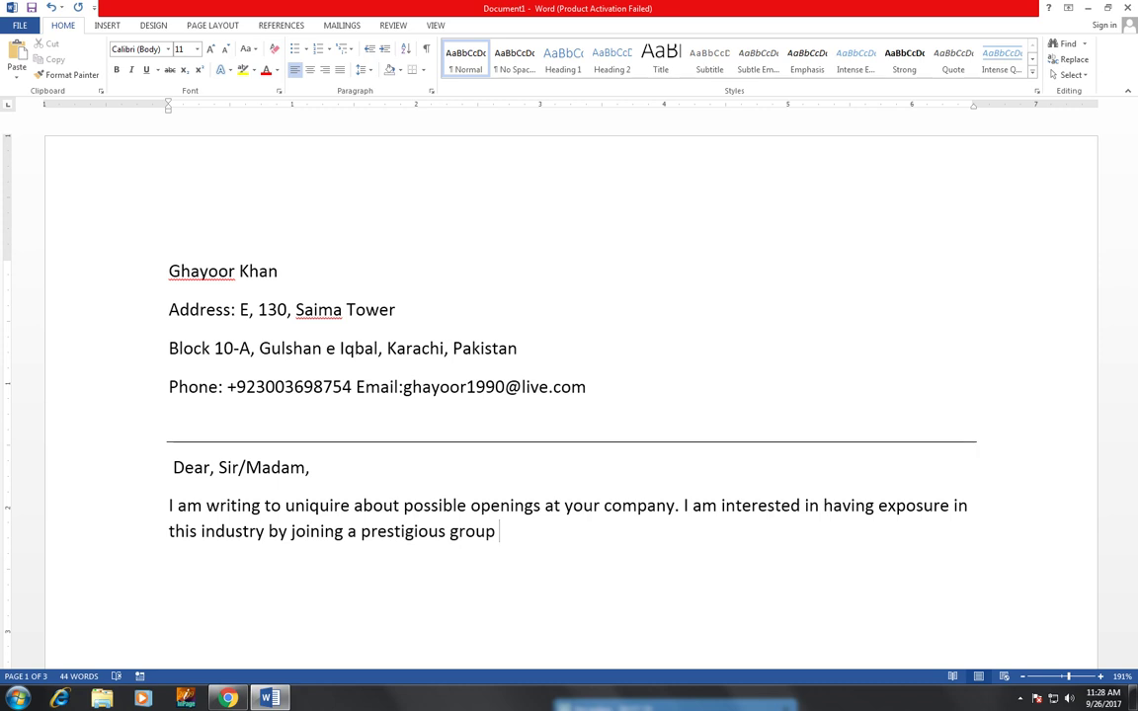
type(" to enhance my")
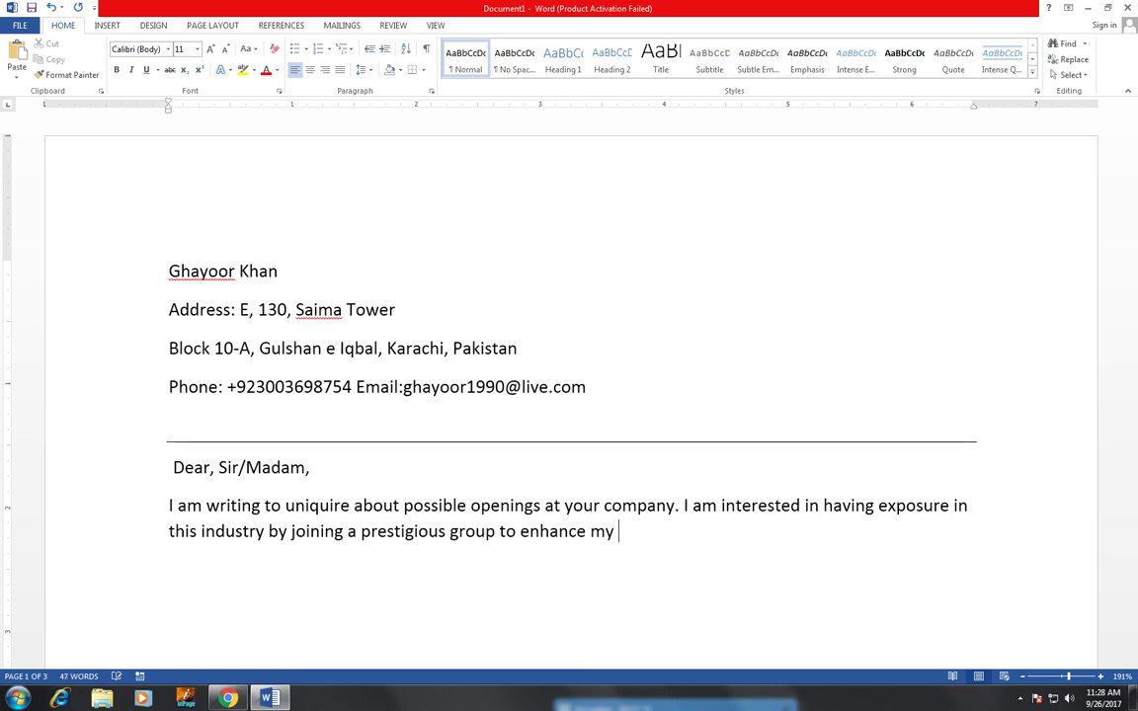
type(" educational")
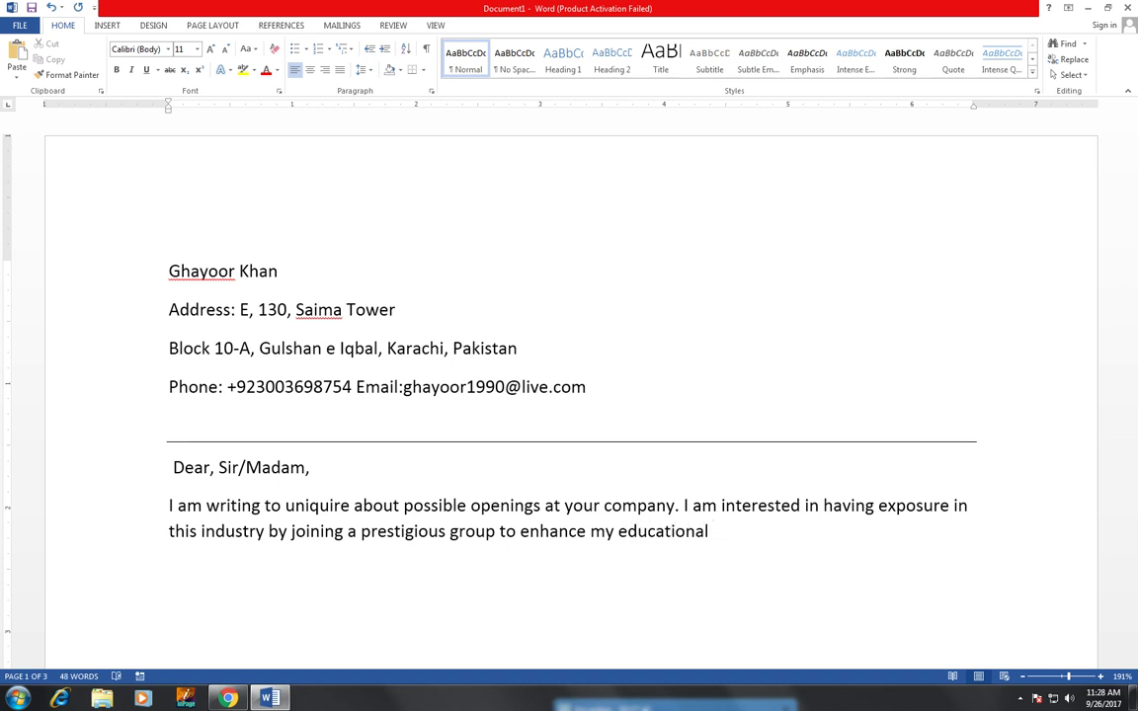
key("BackSpace")
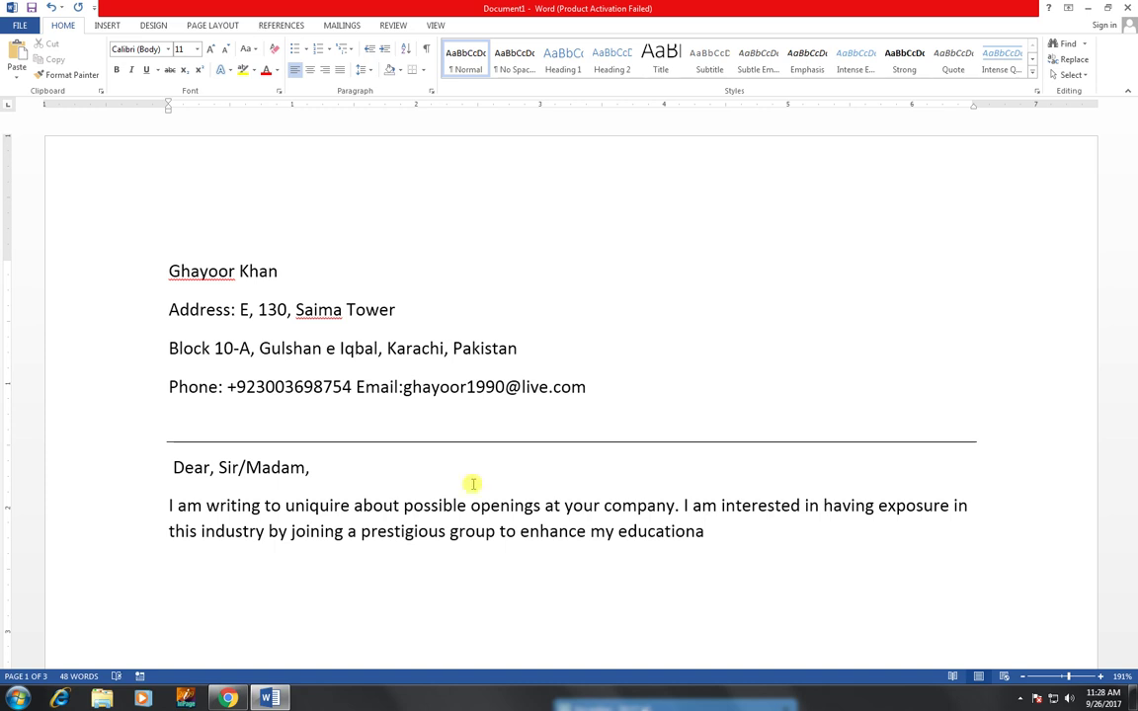
type("l")
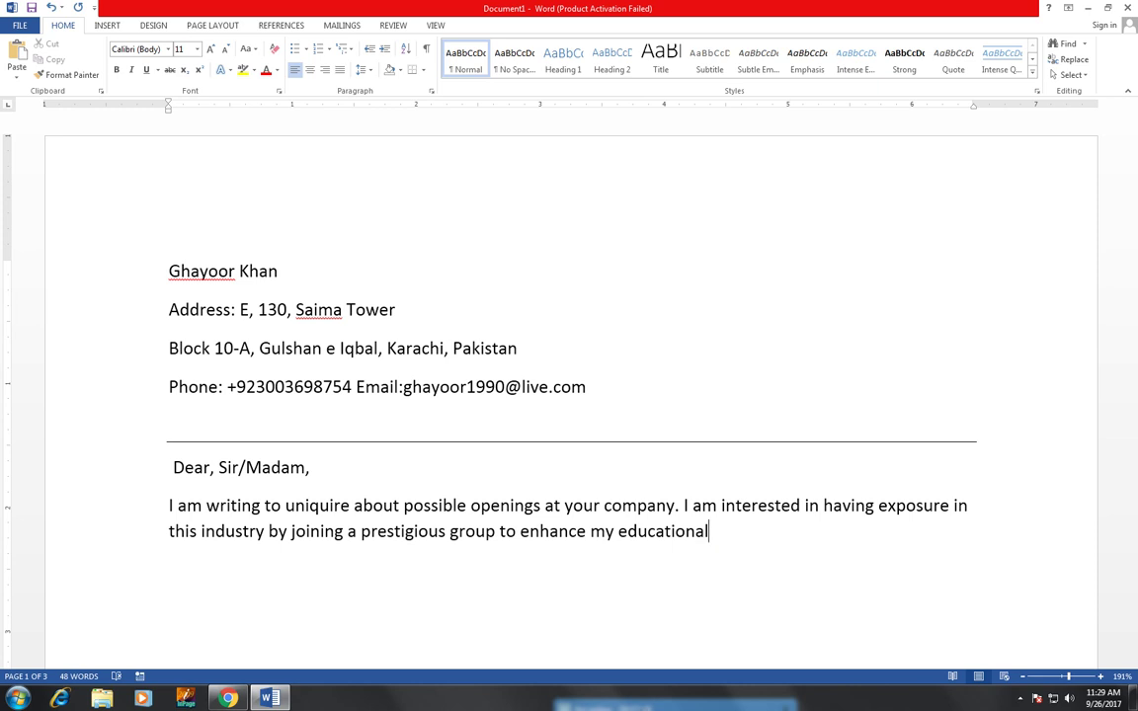
key("BackSpace")
key("BackSpace")
type("capaciti")
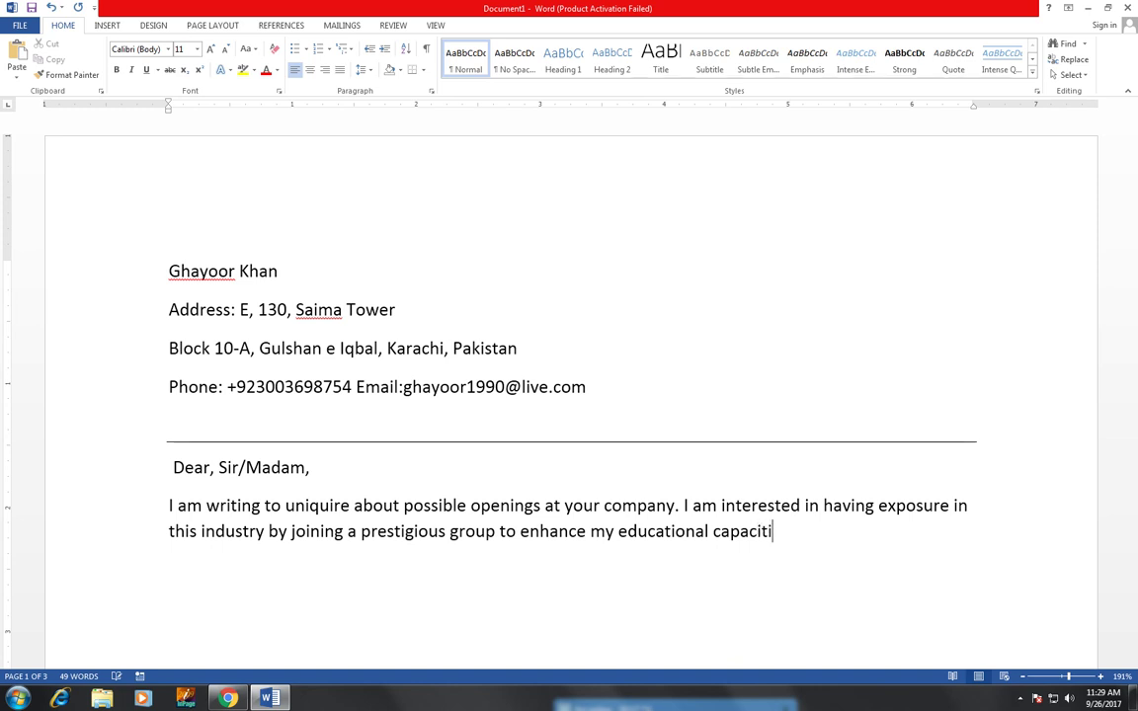
type("es wich I have")
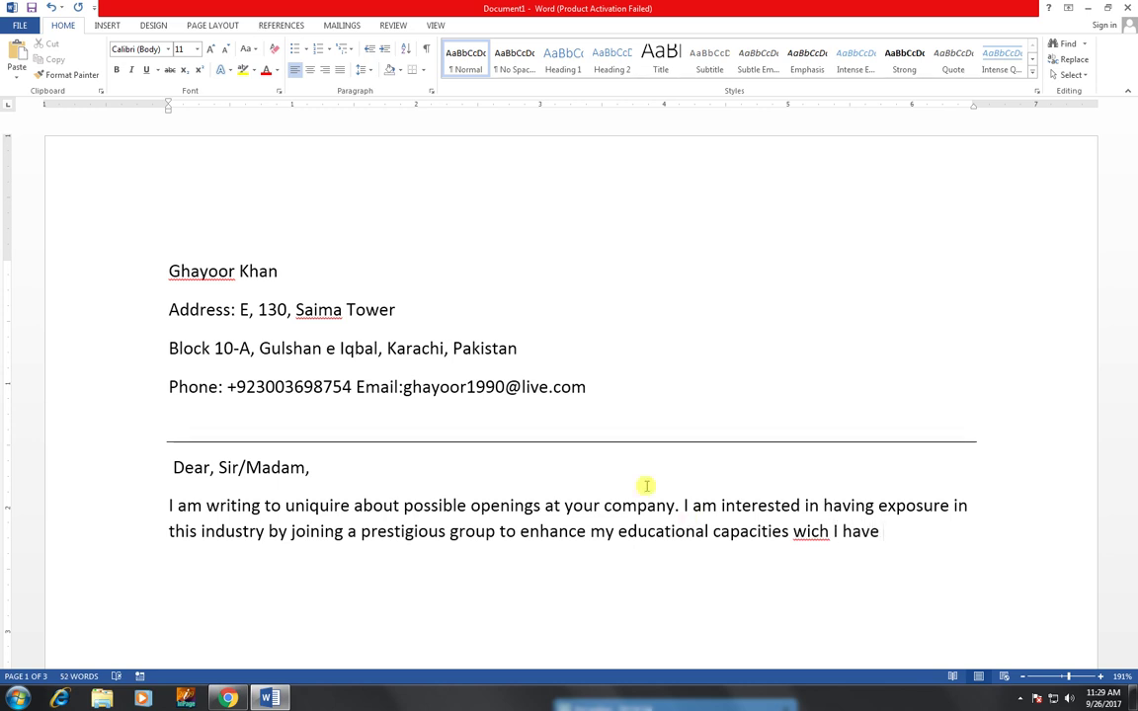
right_click(810, 531)
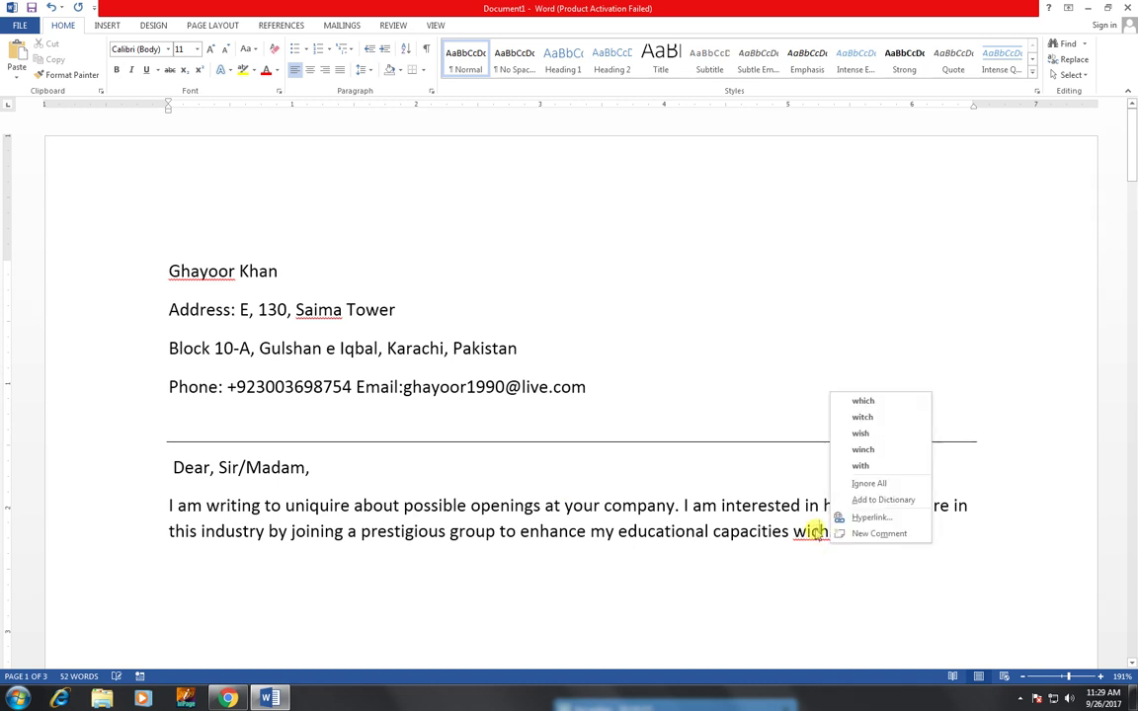
left_click(859, 399)
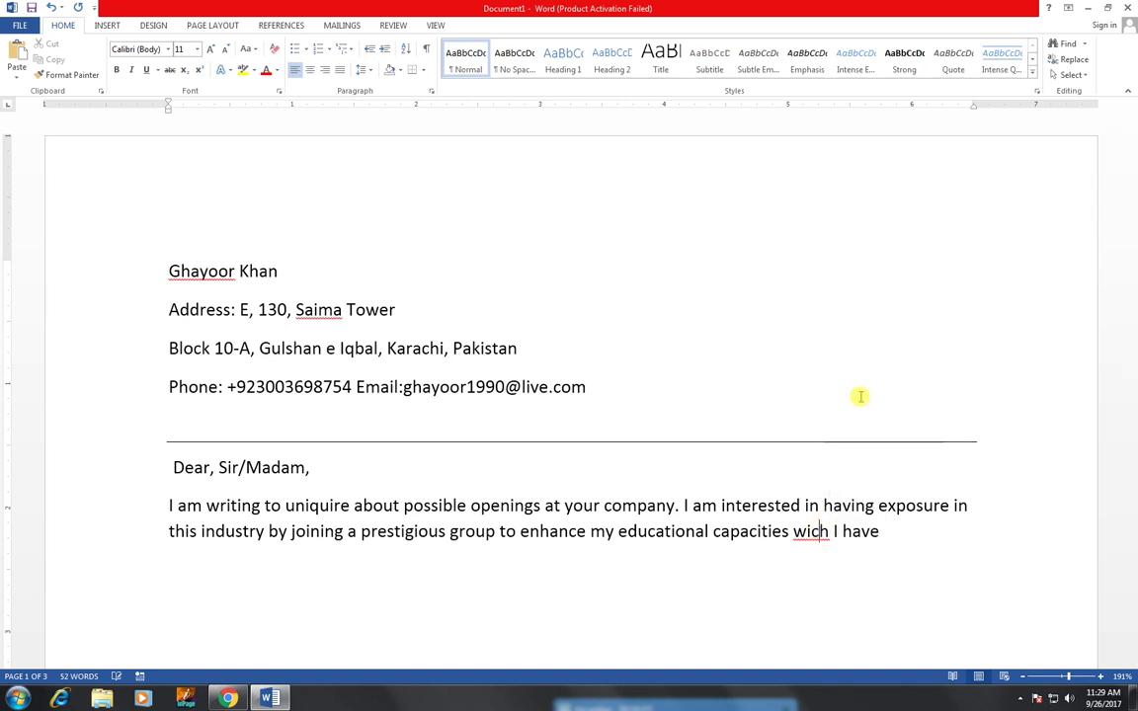
left_click(905, 533)
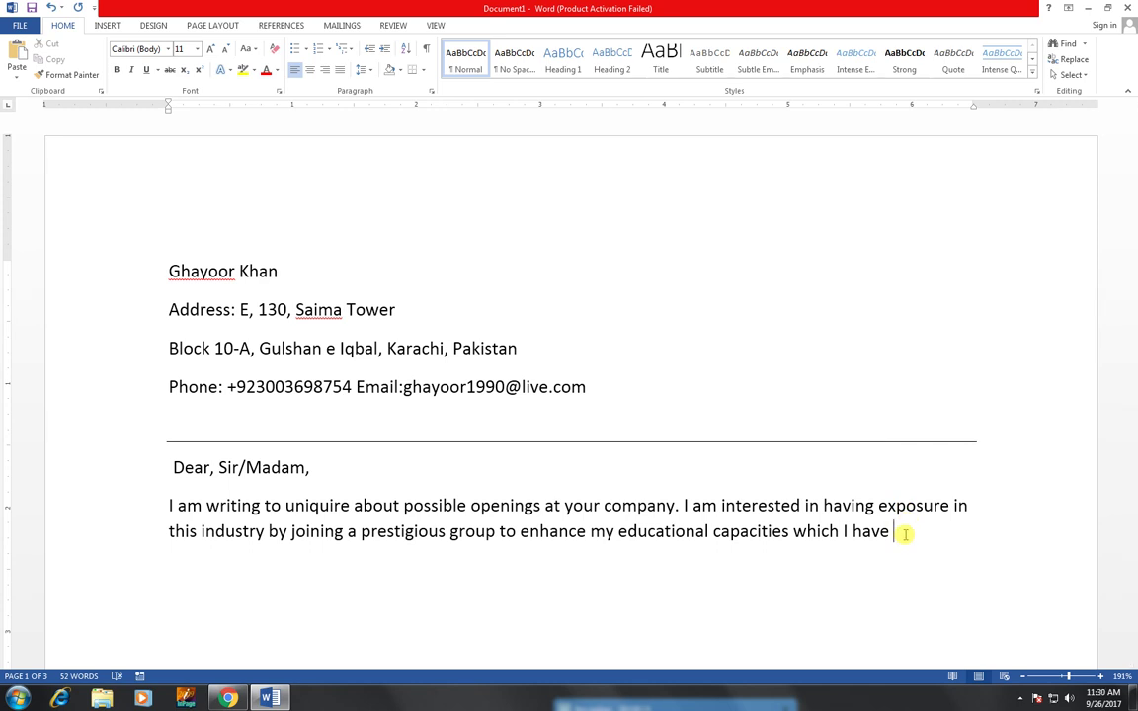
- Complete the sentence through 'my hard work and knowledge.' and correct 'maimum' to 'maximum'
type("earned")
type(" d")
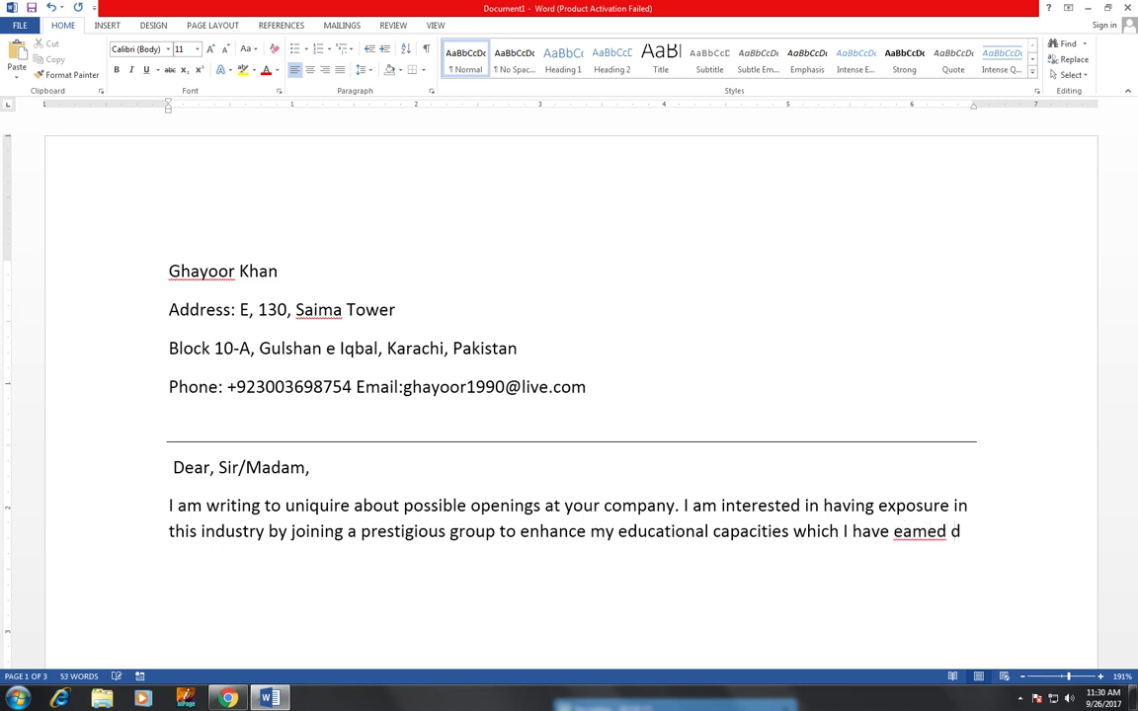
type("uring ")
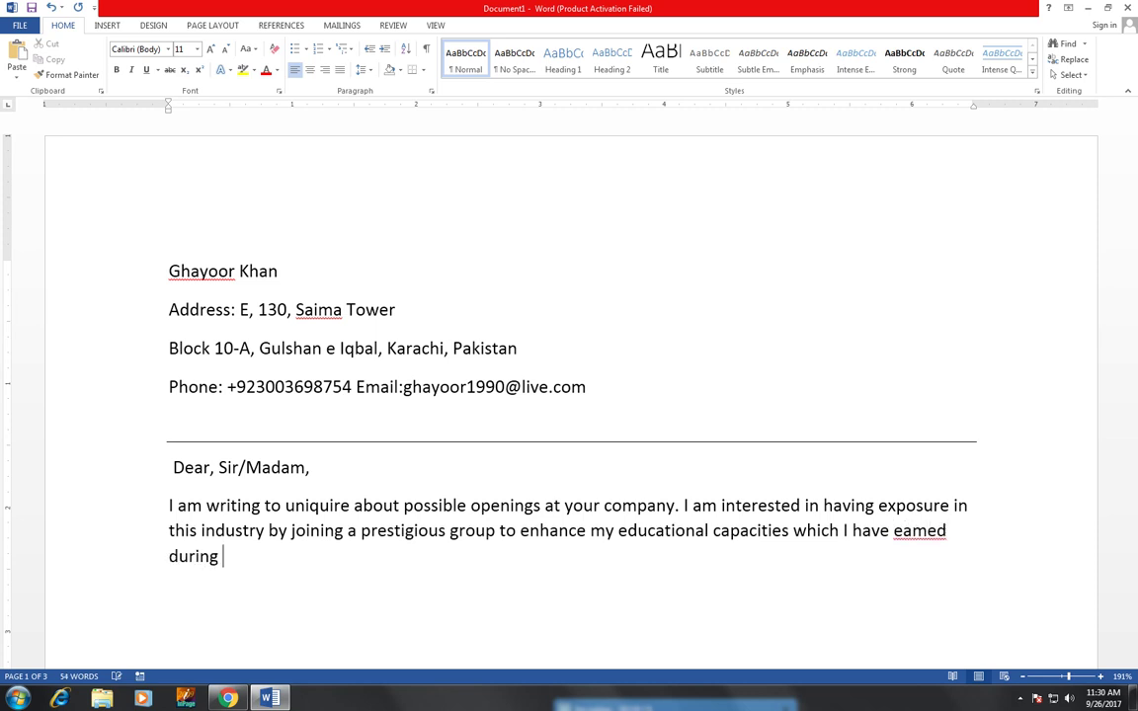
type("my studies ")
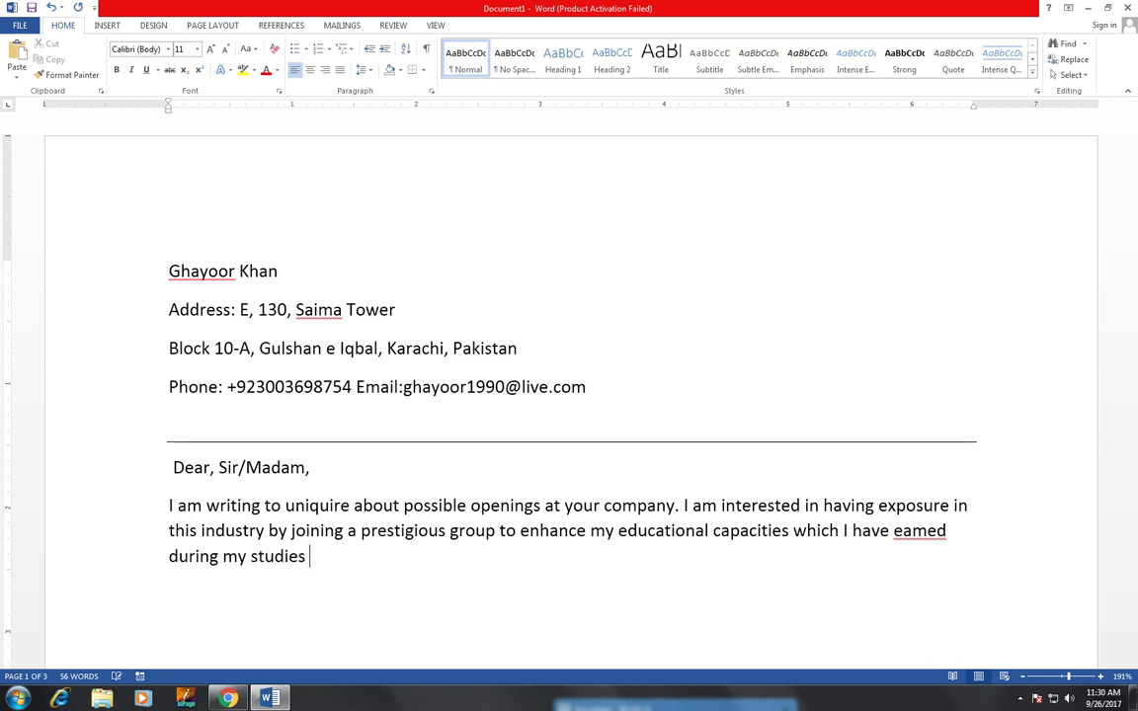
type(". By ")
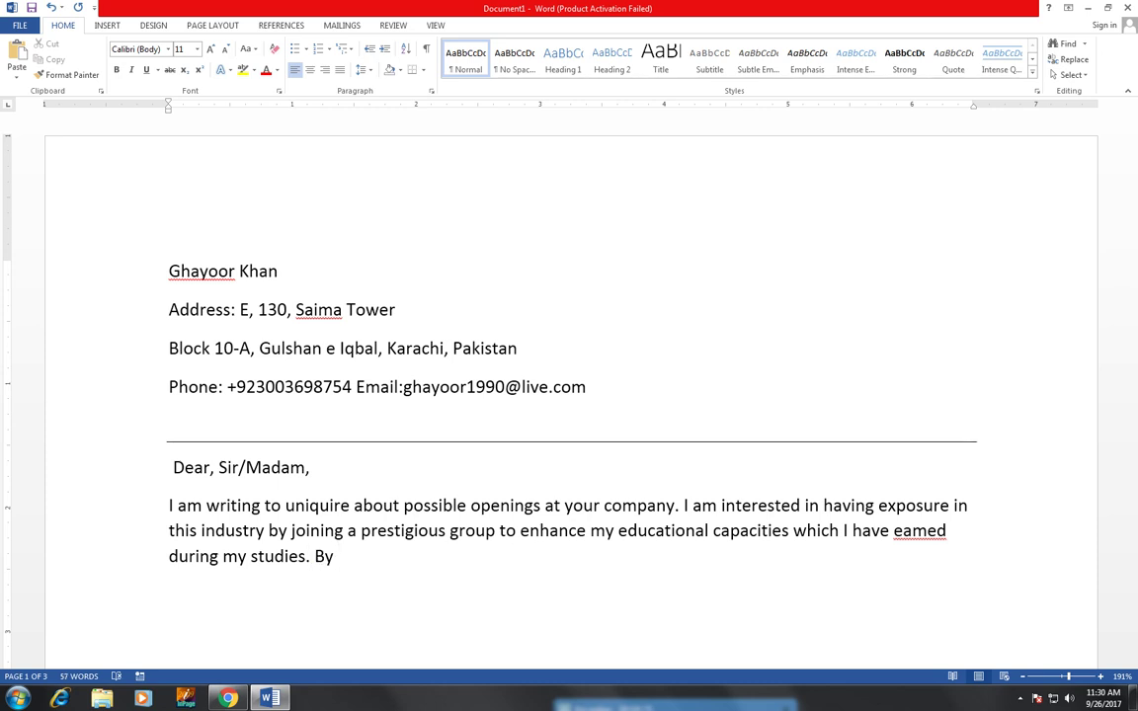
type("offering ")
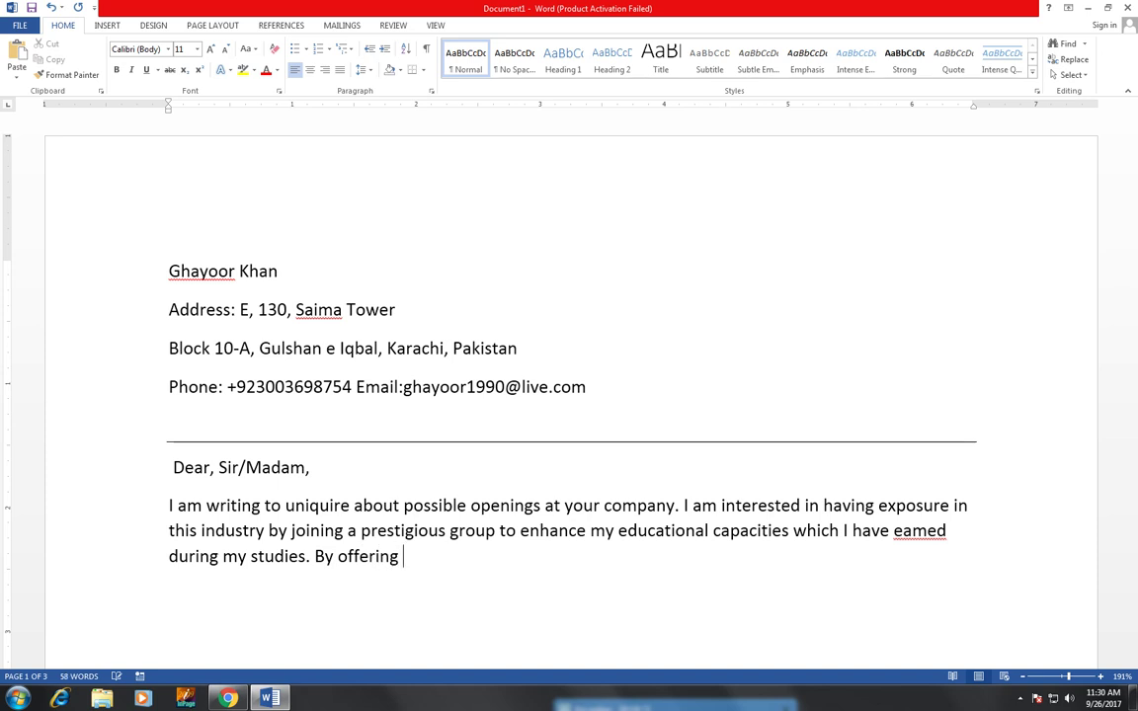
type("my maimum ")
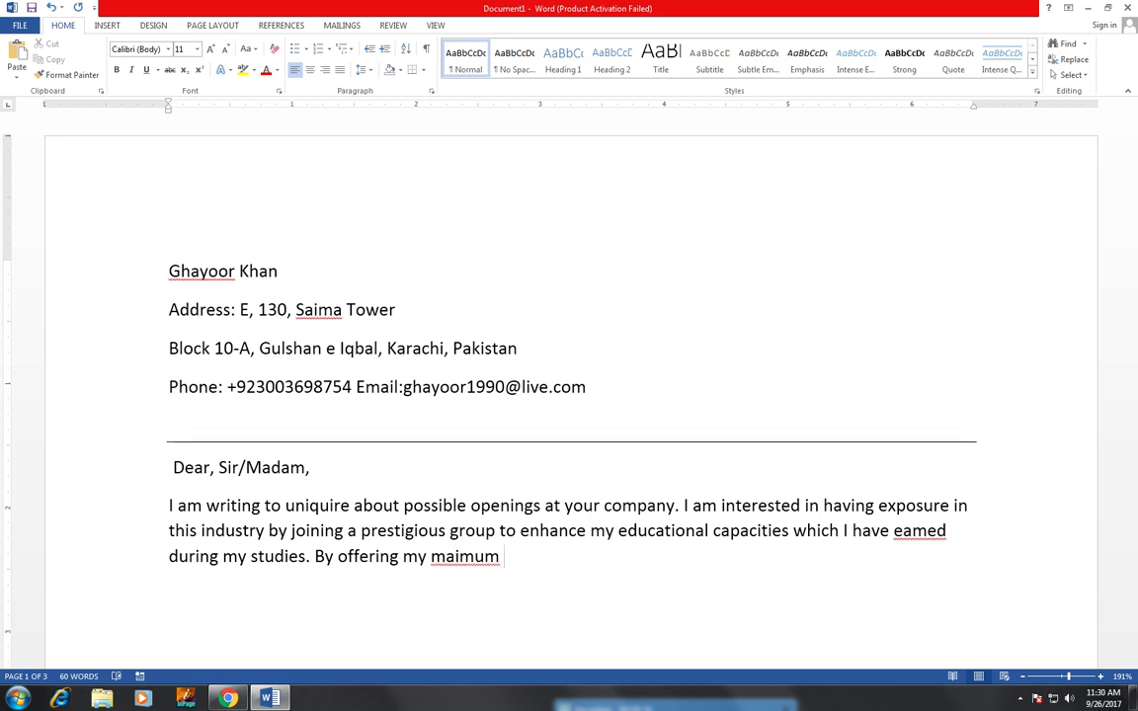
type("level of pote")
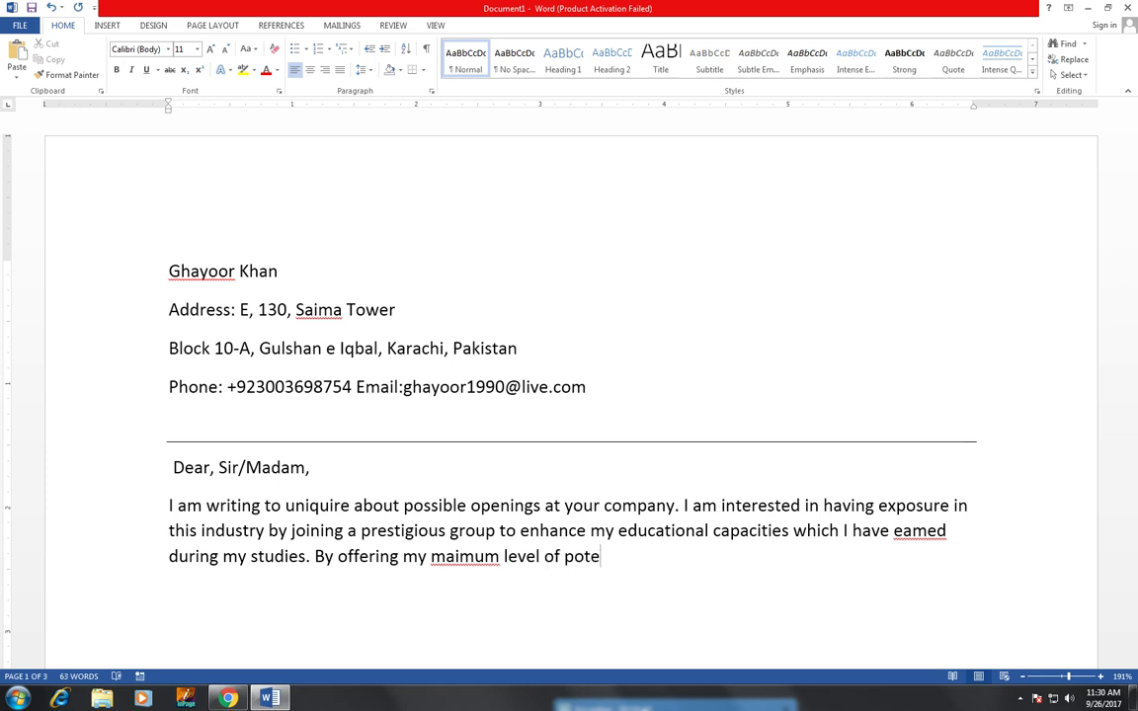
type("ntial to")
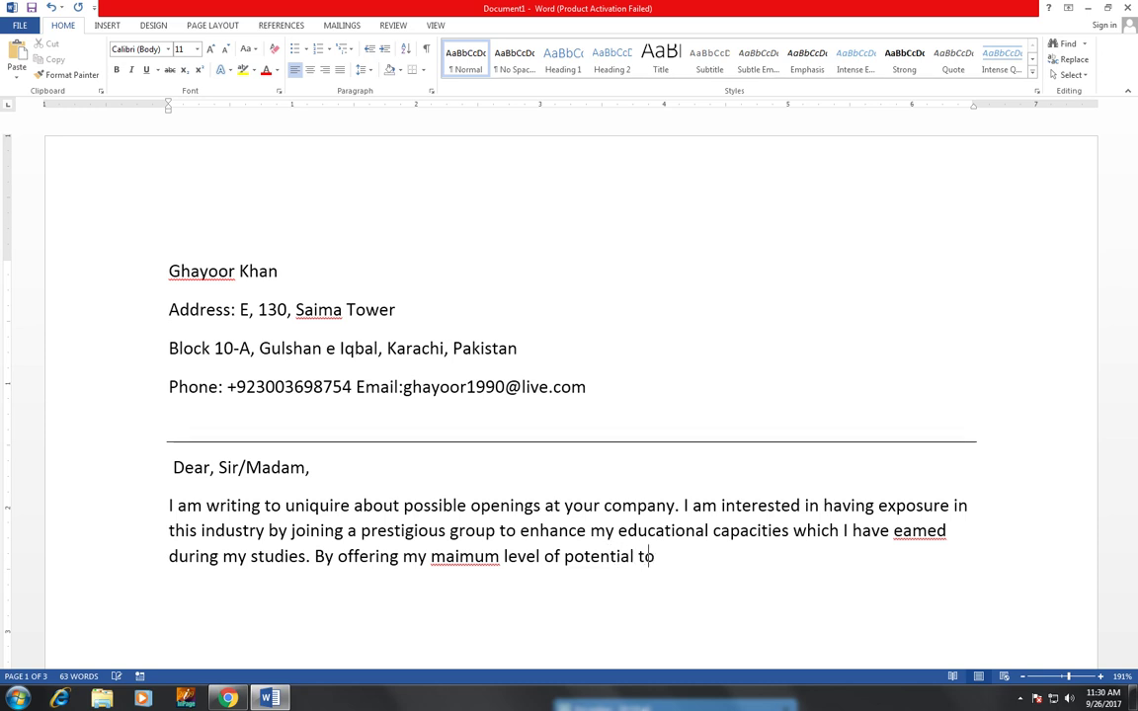
type(" provide batter")
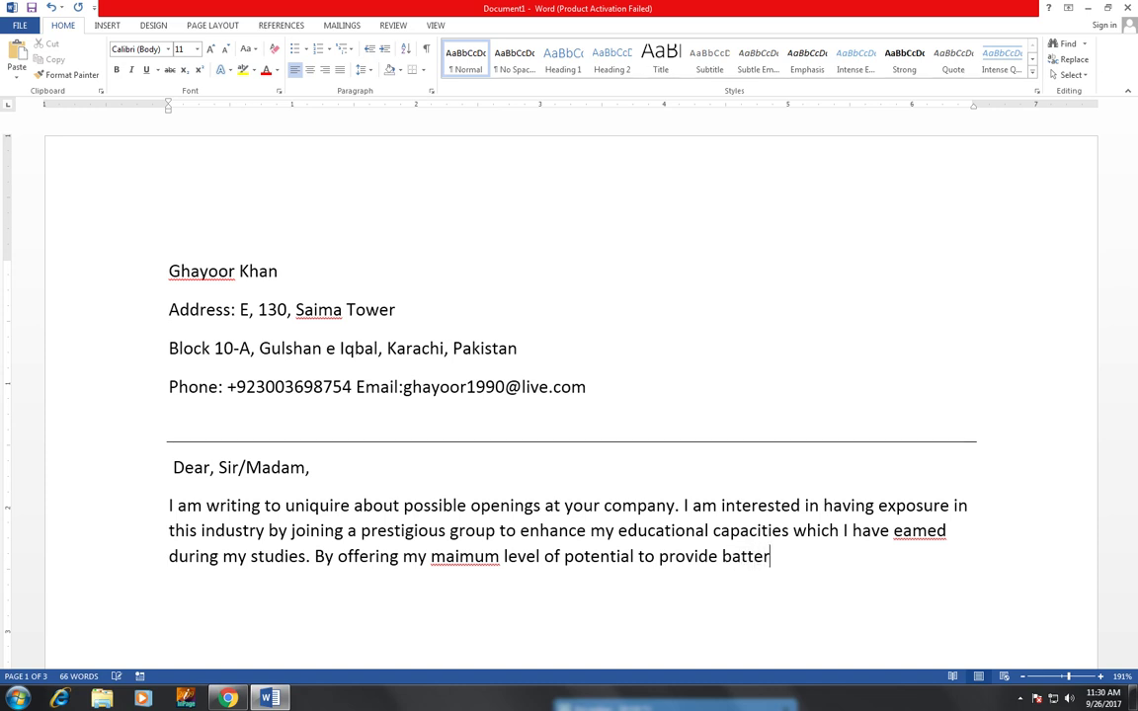
type(" qualti")
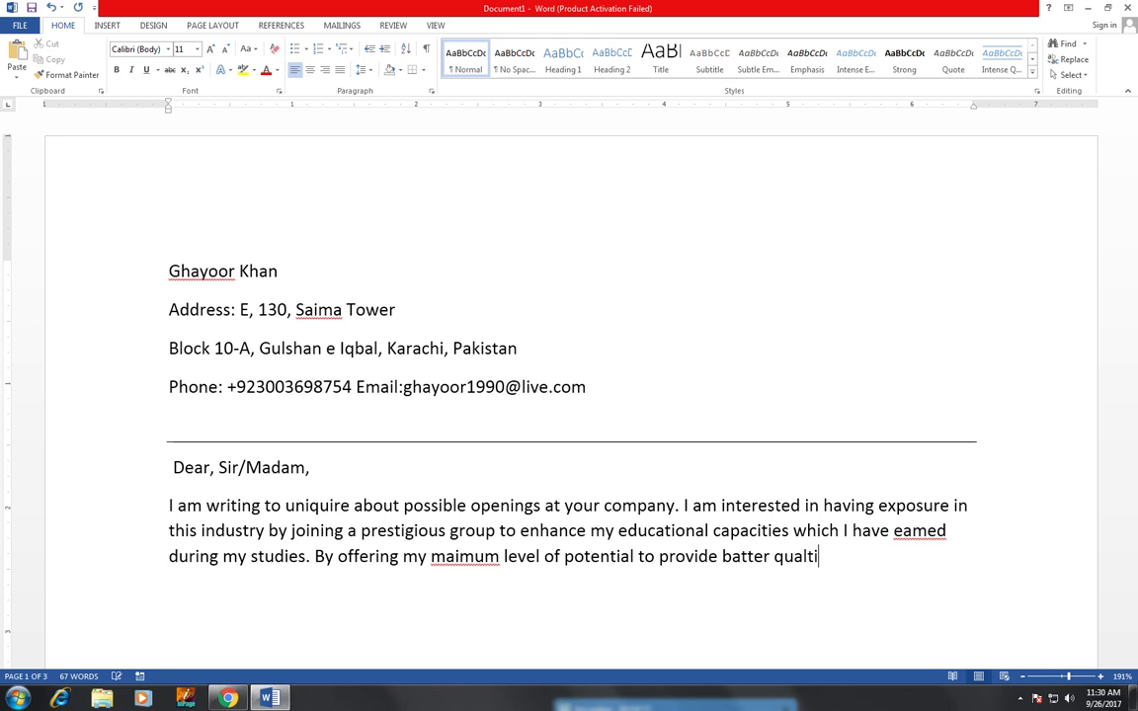
type("y")
key("BackSpace")
type("t")
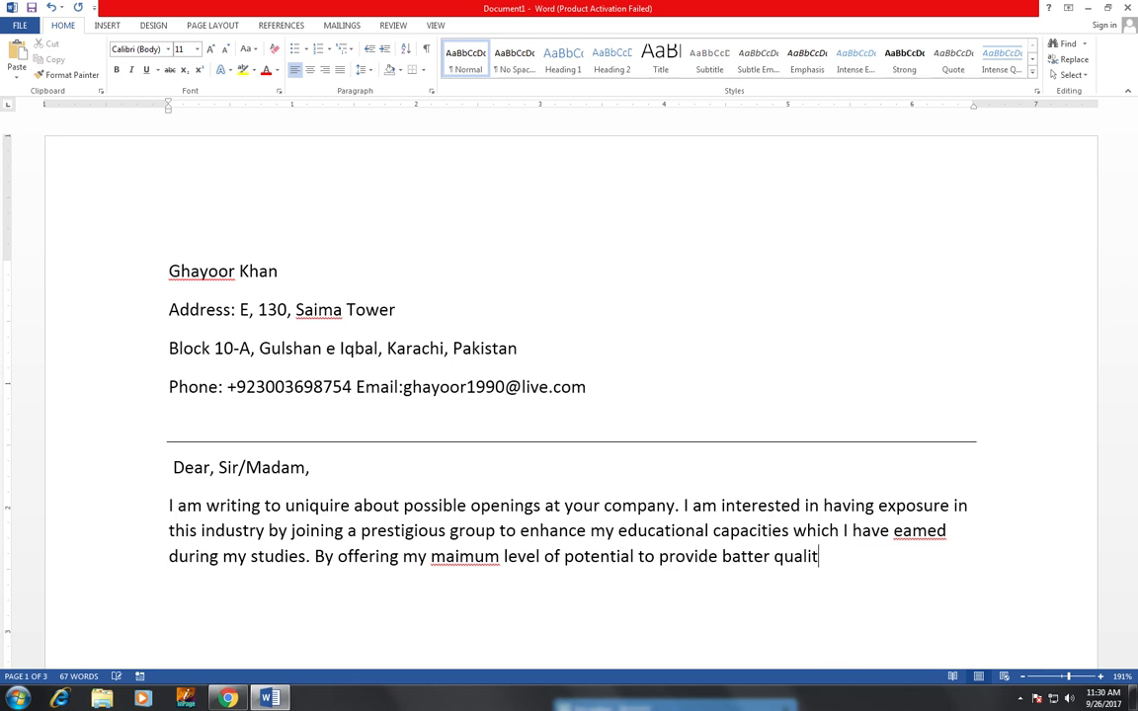
key("BackSpace")
key("BackSpace")
type("ity ")
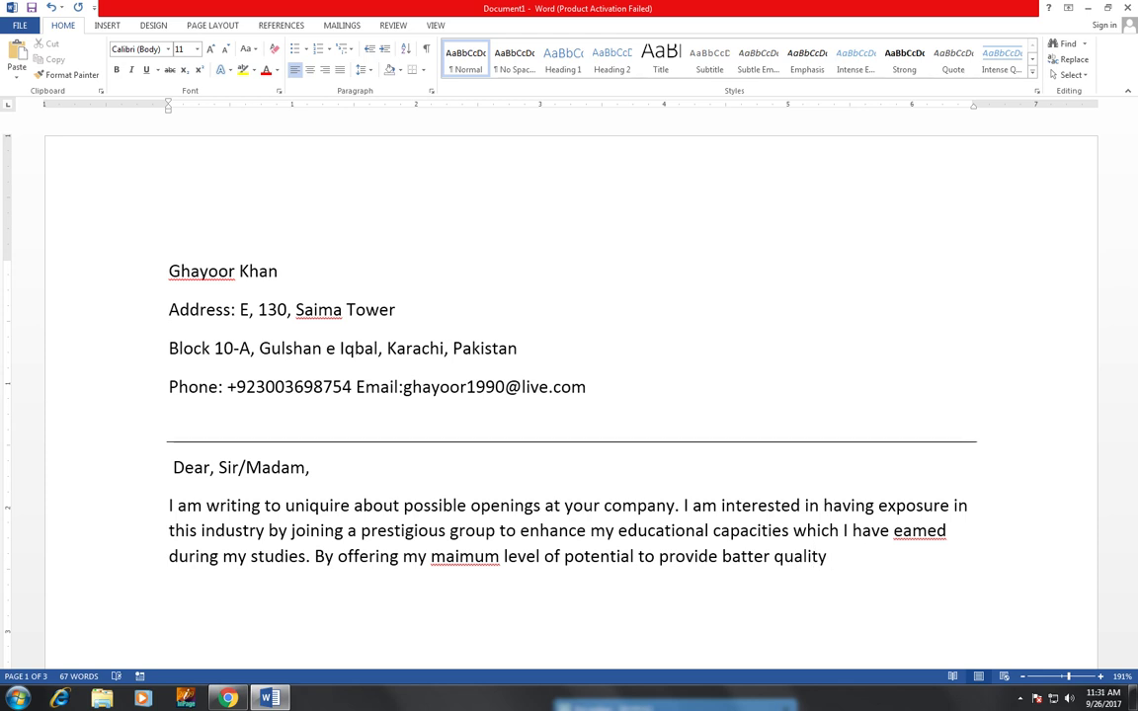
type("services")
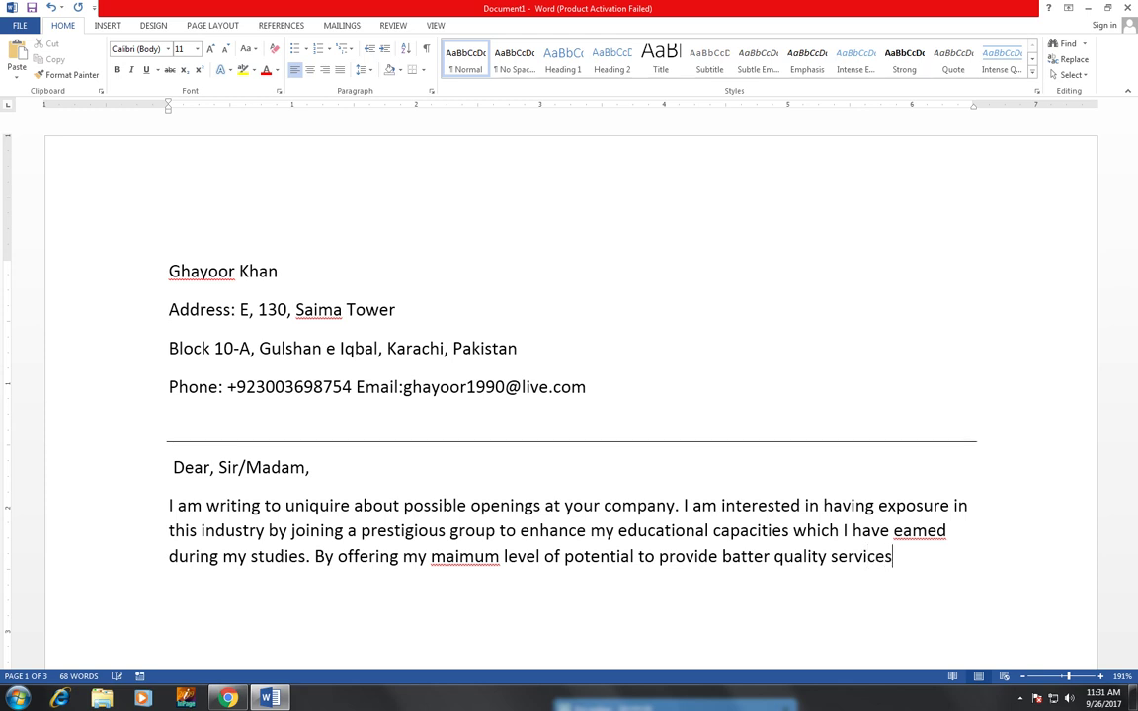
type(" through")
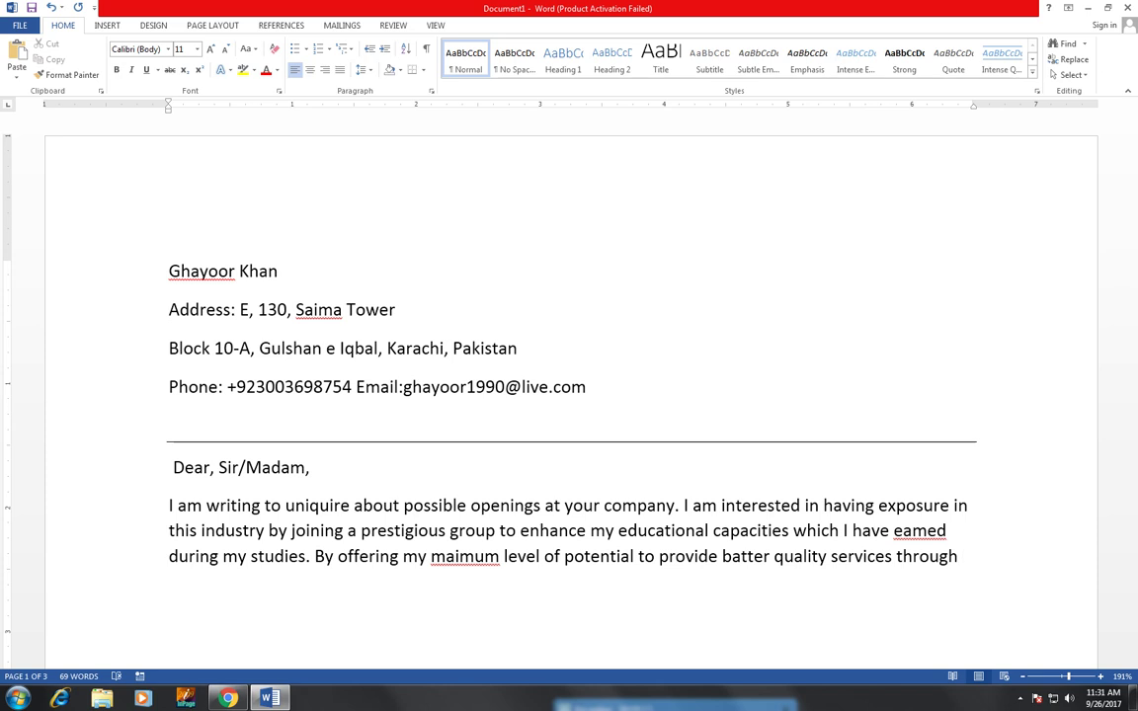
type(" my ")
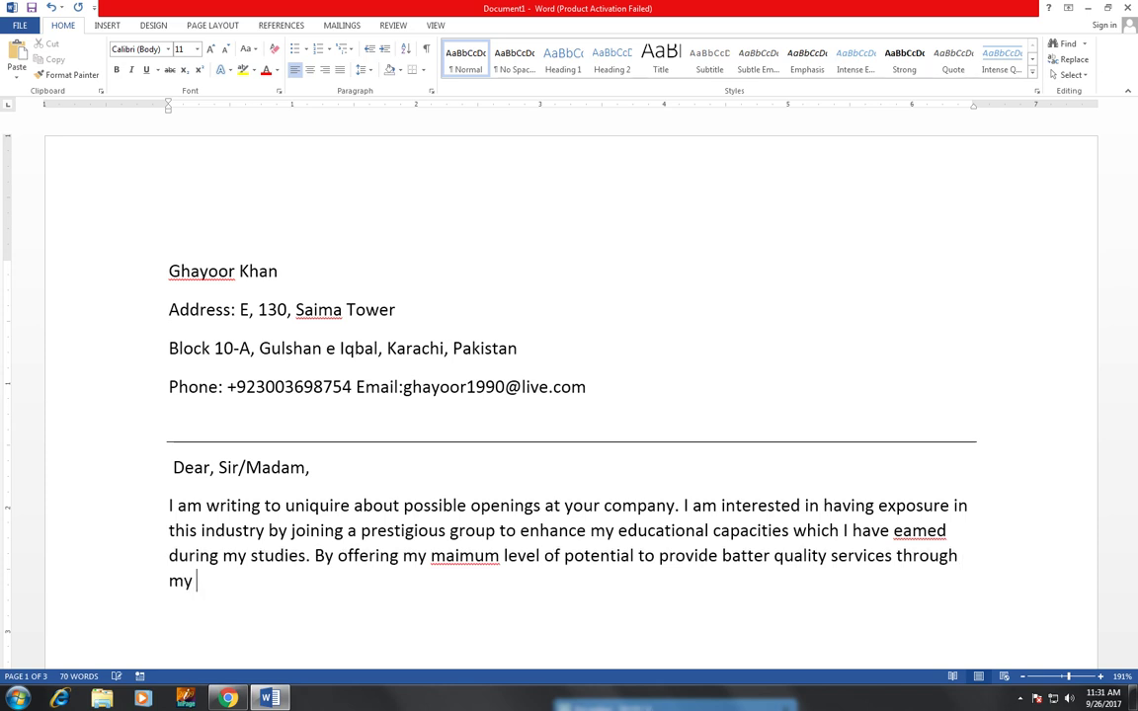
type("hard worl")
type(" and k")
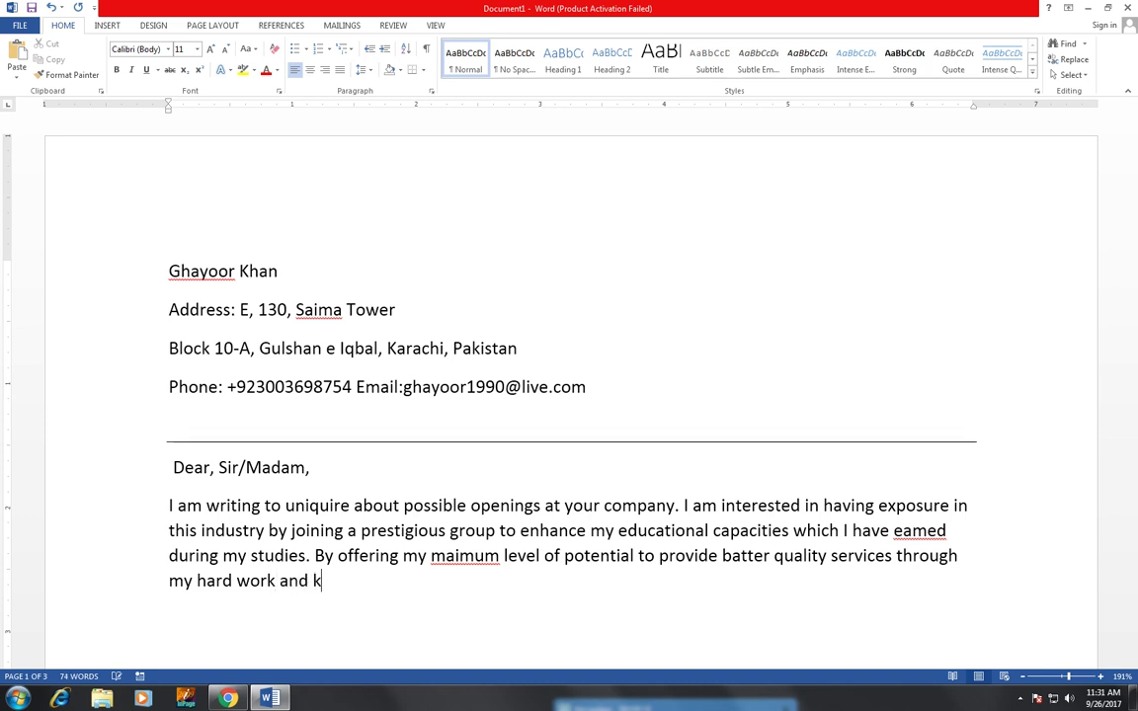
type("nowle")
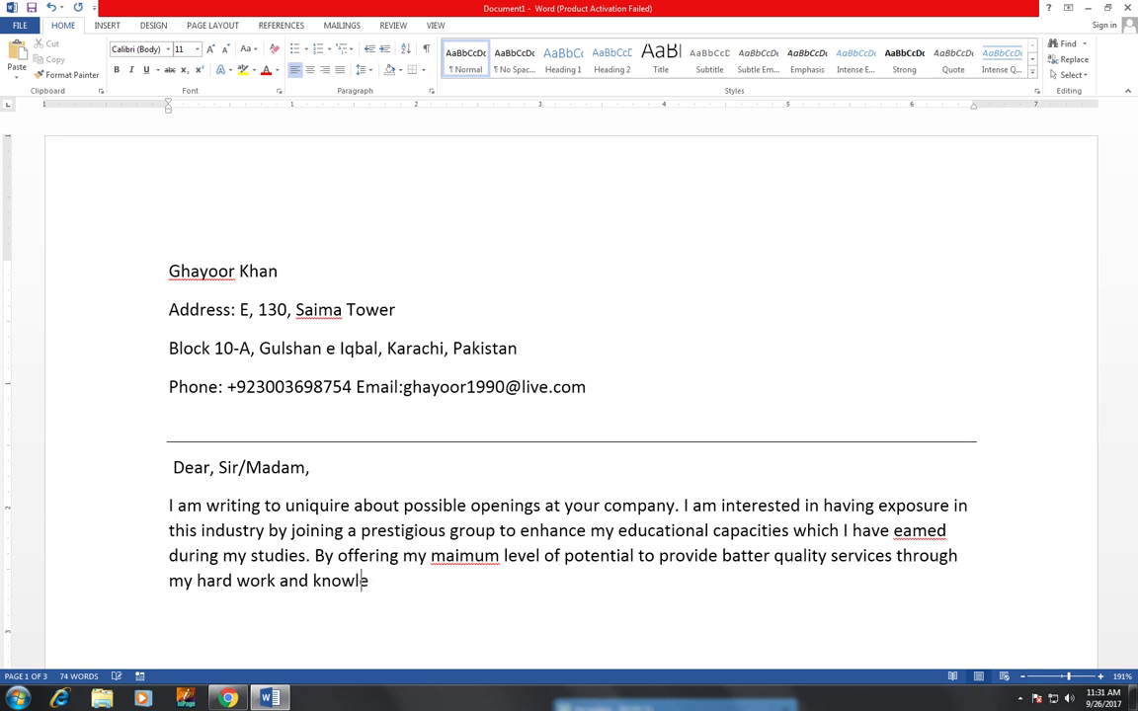
type("dge.")
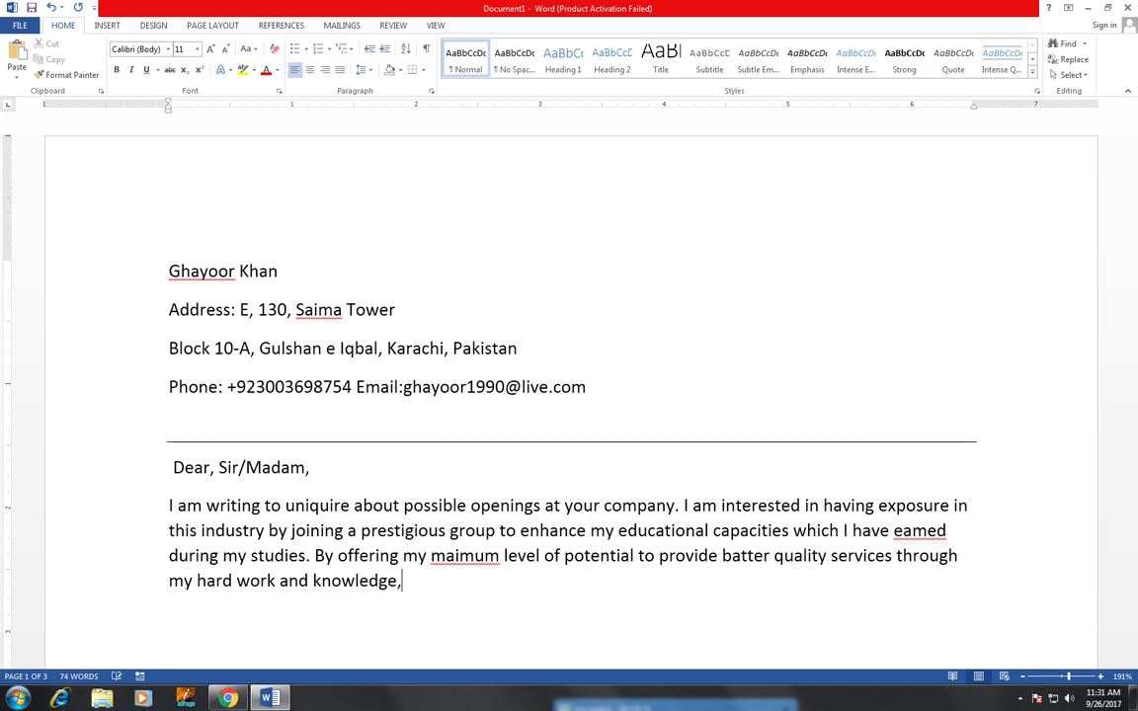
type(",")
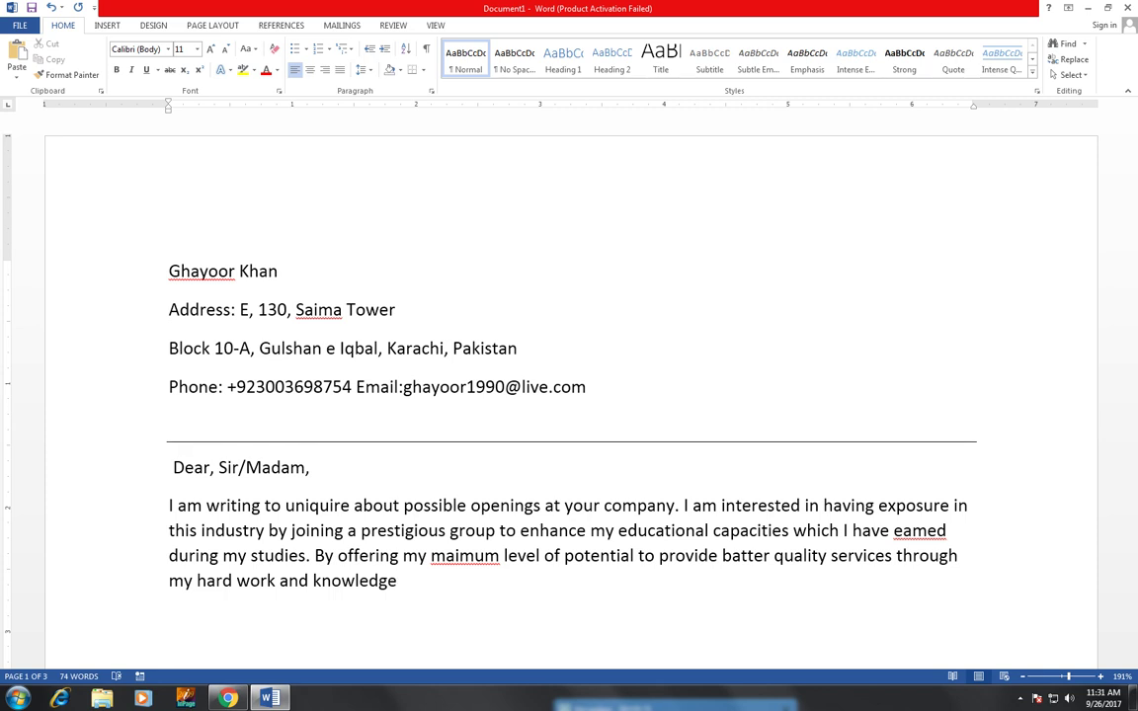
type(".")
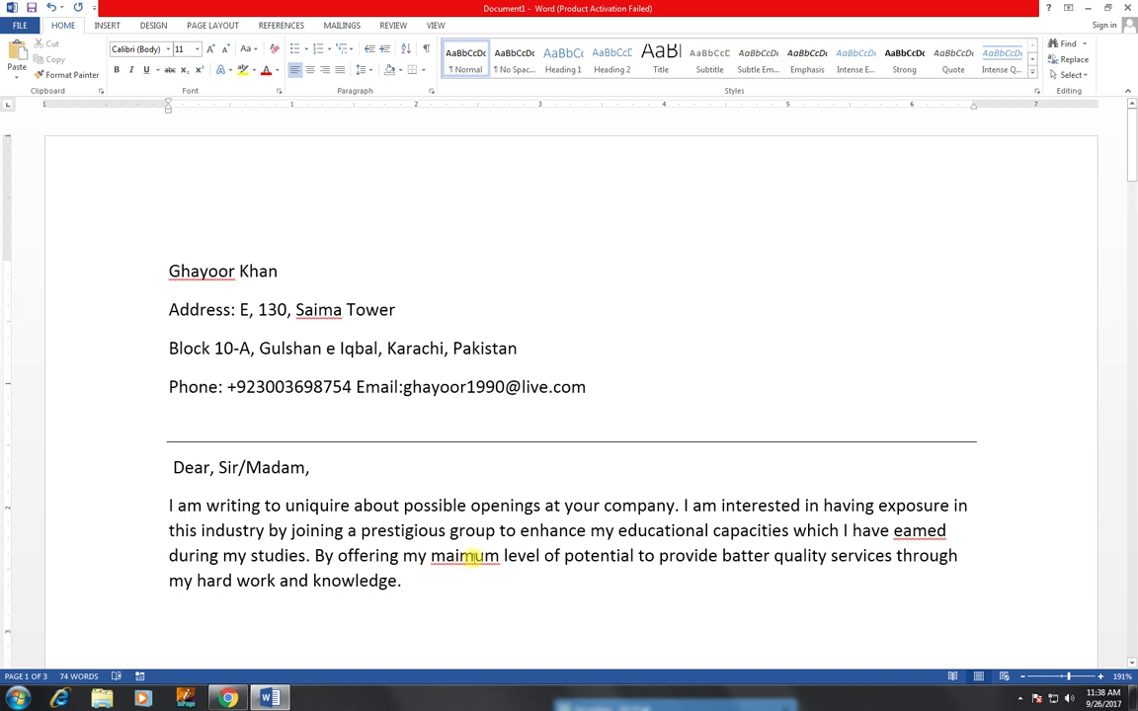
right_click(471, 556)
left_click(572, 458)
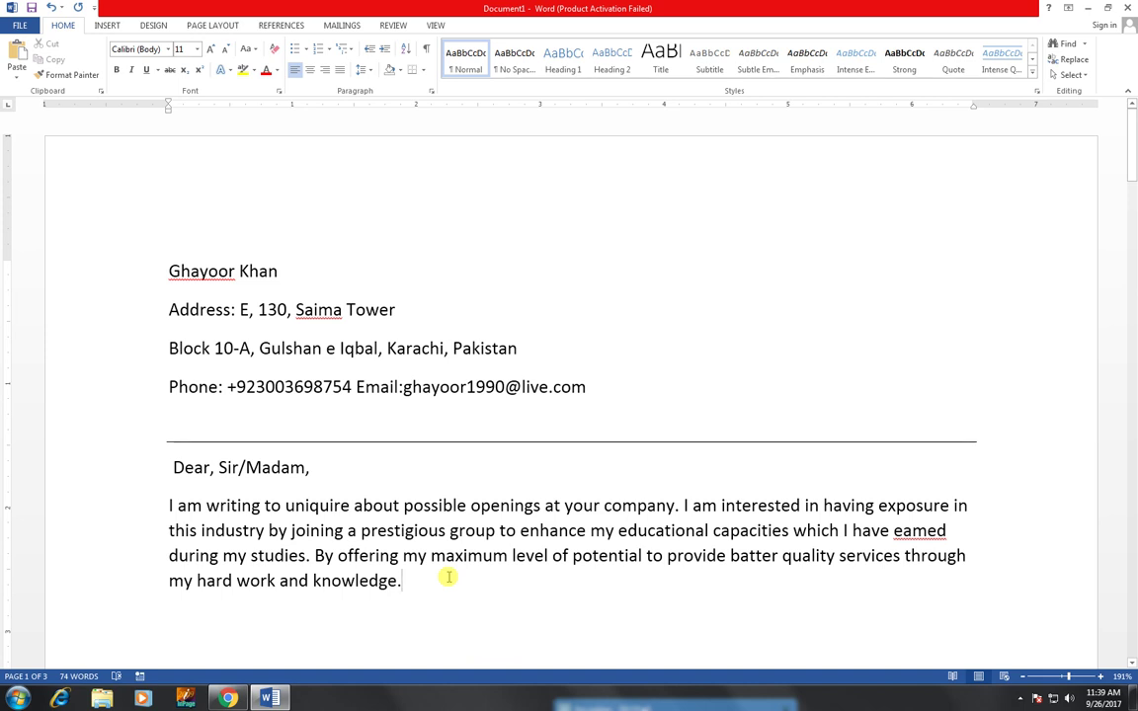
- Start a new paragraph reading 'As a qualified graduate with excellent Skills, I am eager to contribute my abilities and'
key("Return")
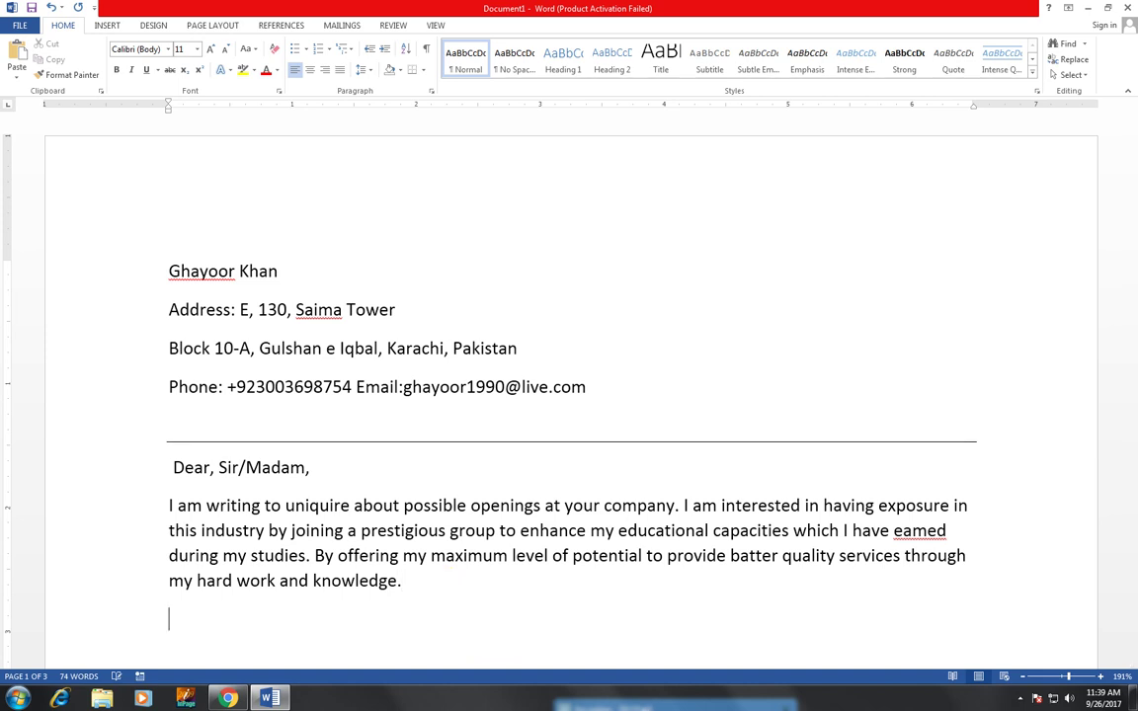
type("As a ")
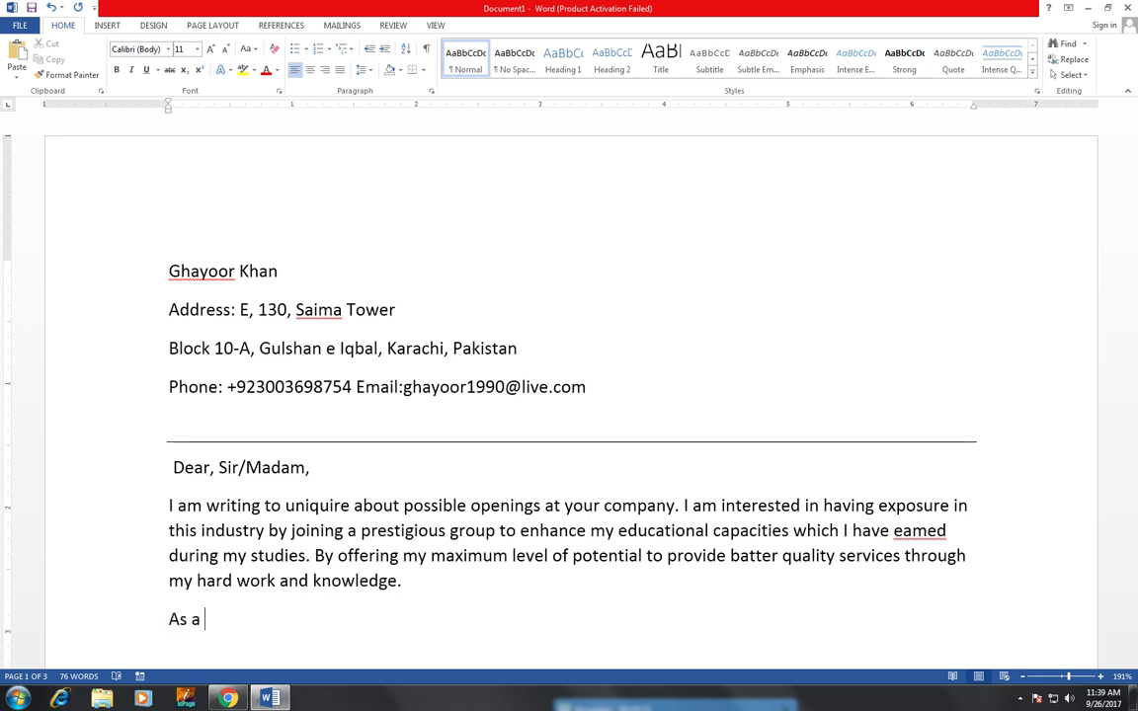
type("qualifi")
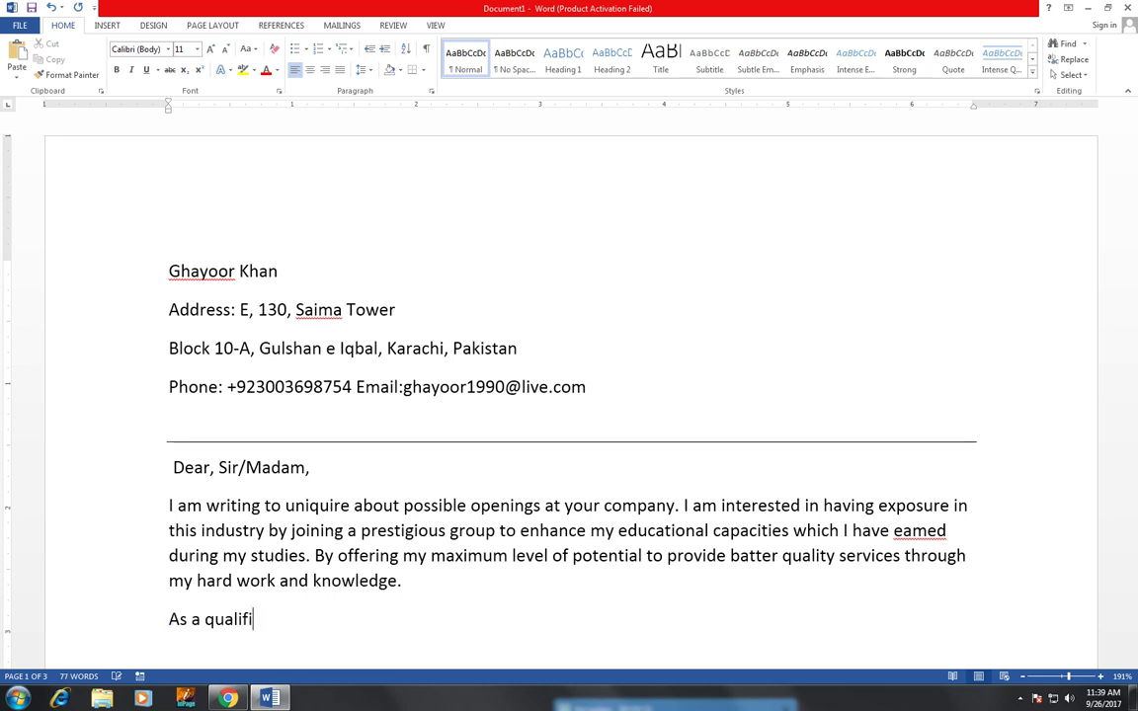
type("ed greduate ")
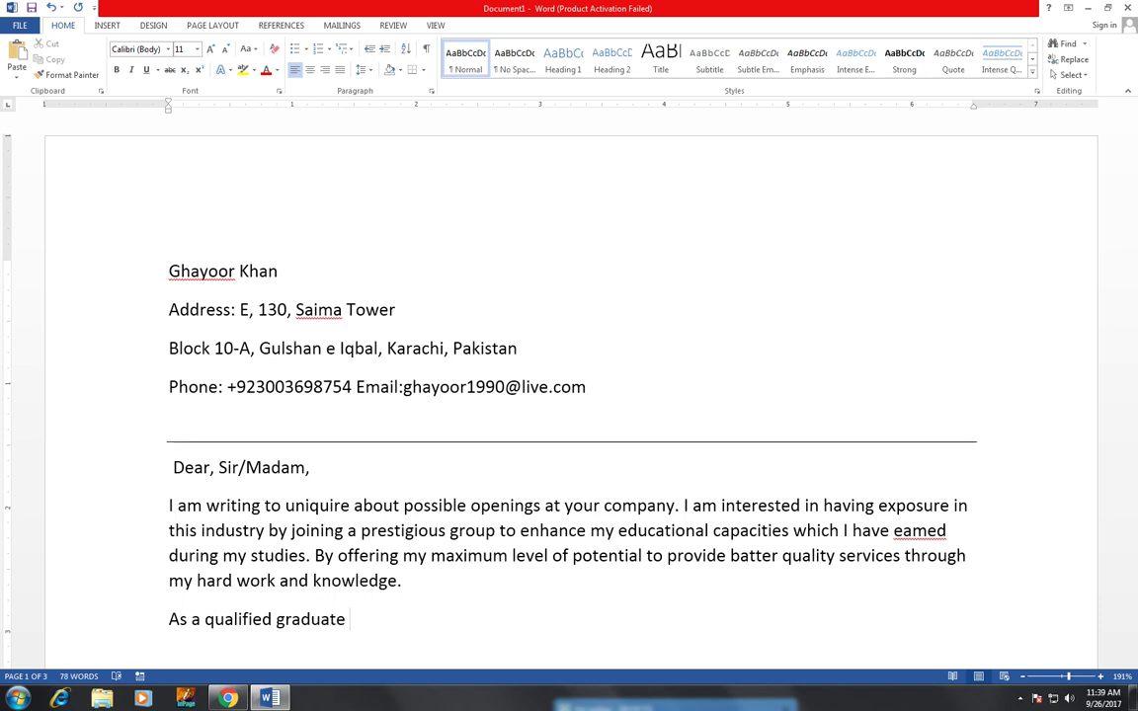
type("with excellent ")
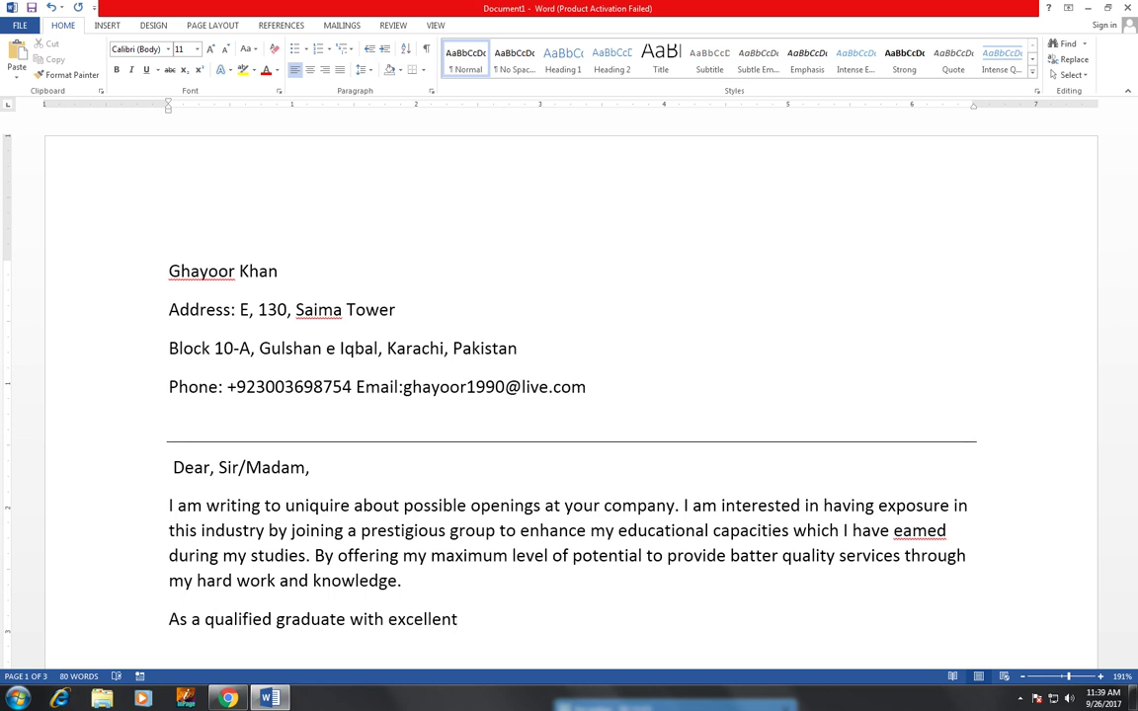
type("Skills")
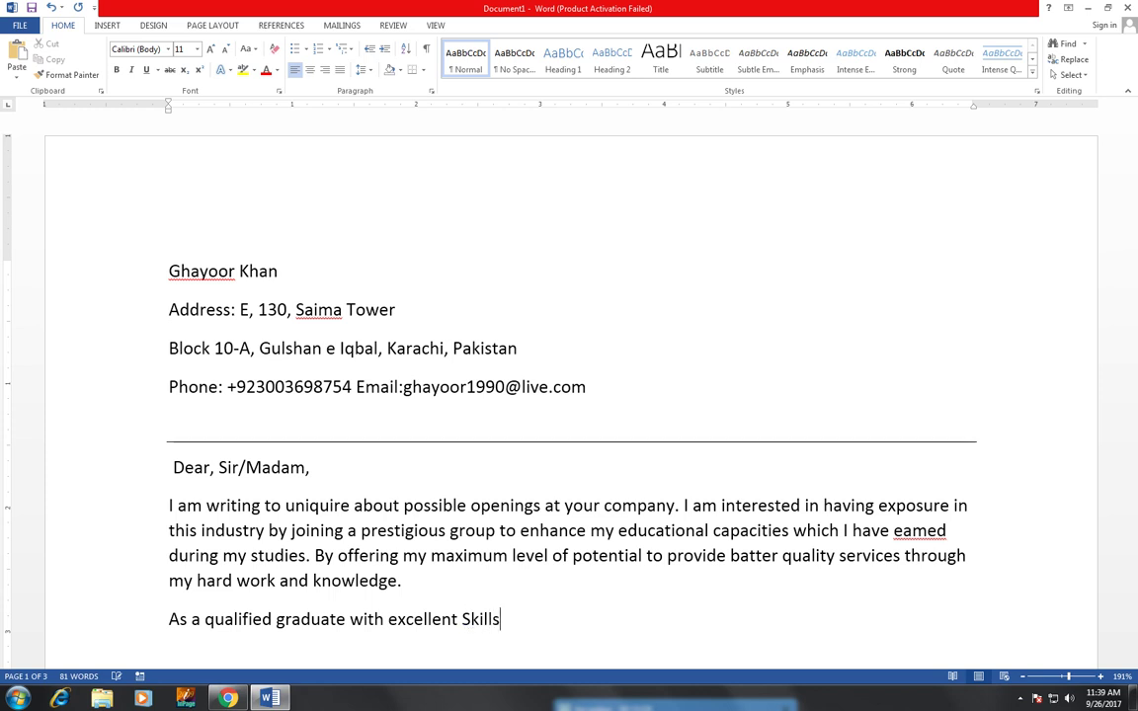
type(", I am ")
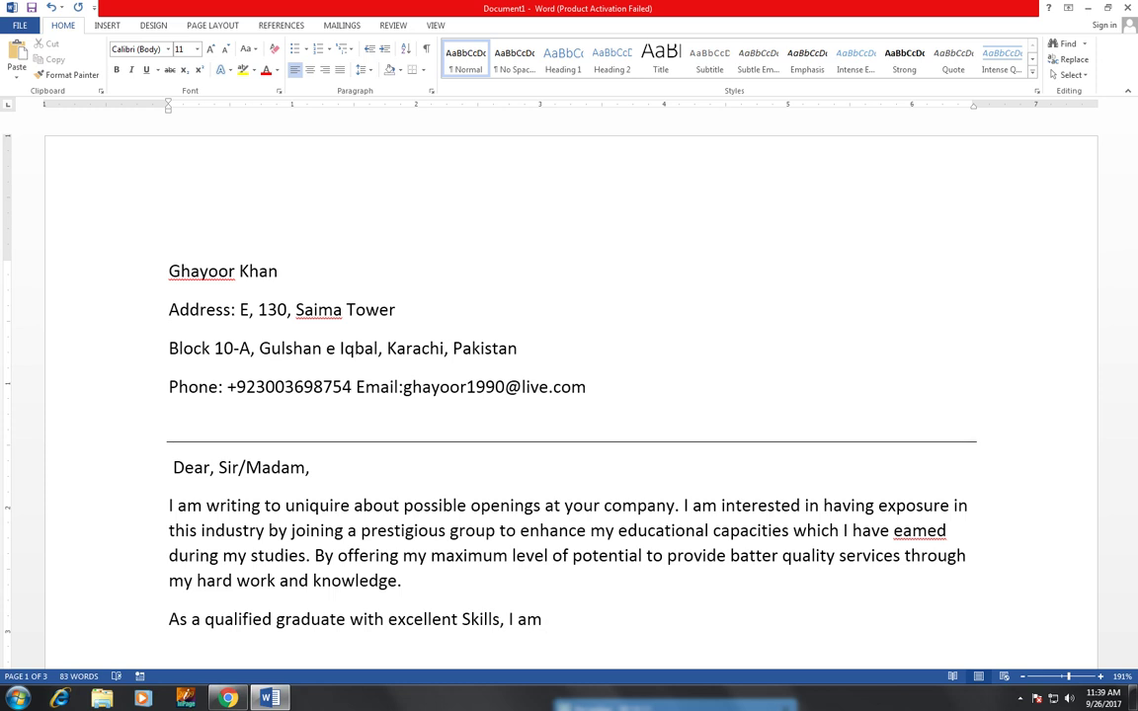
type("eager")
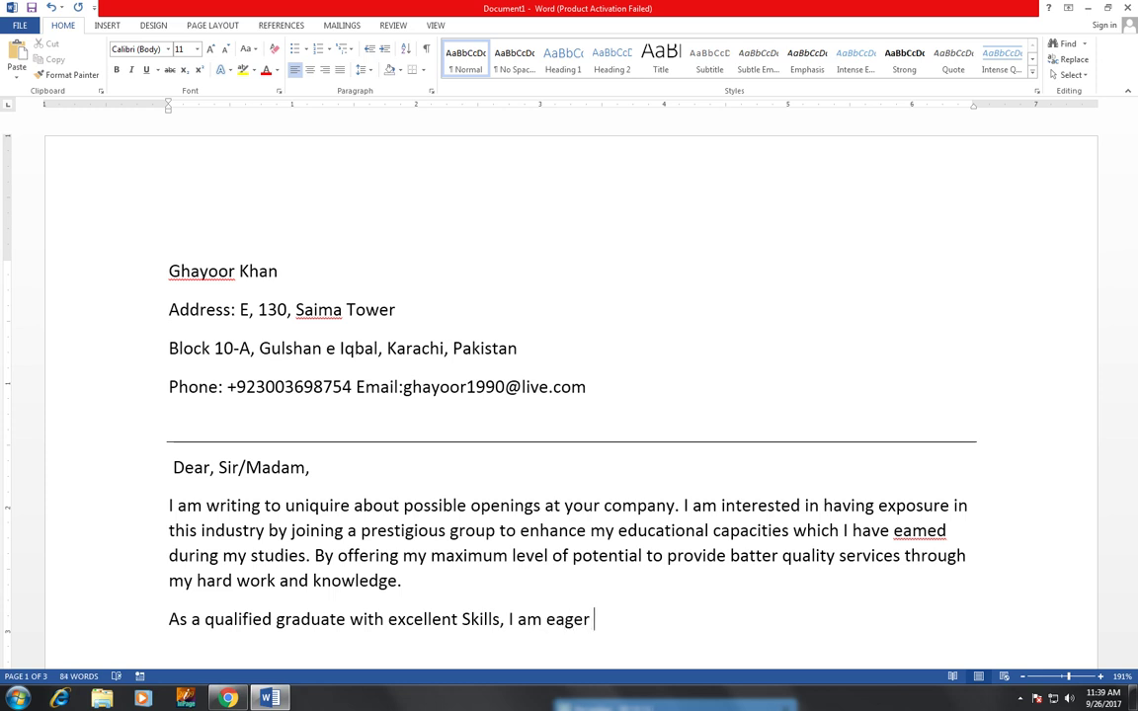
type(" to contribute")
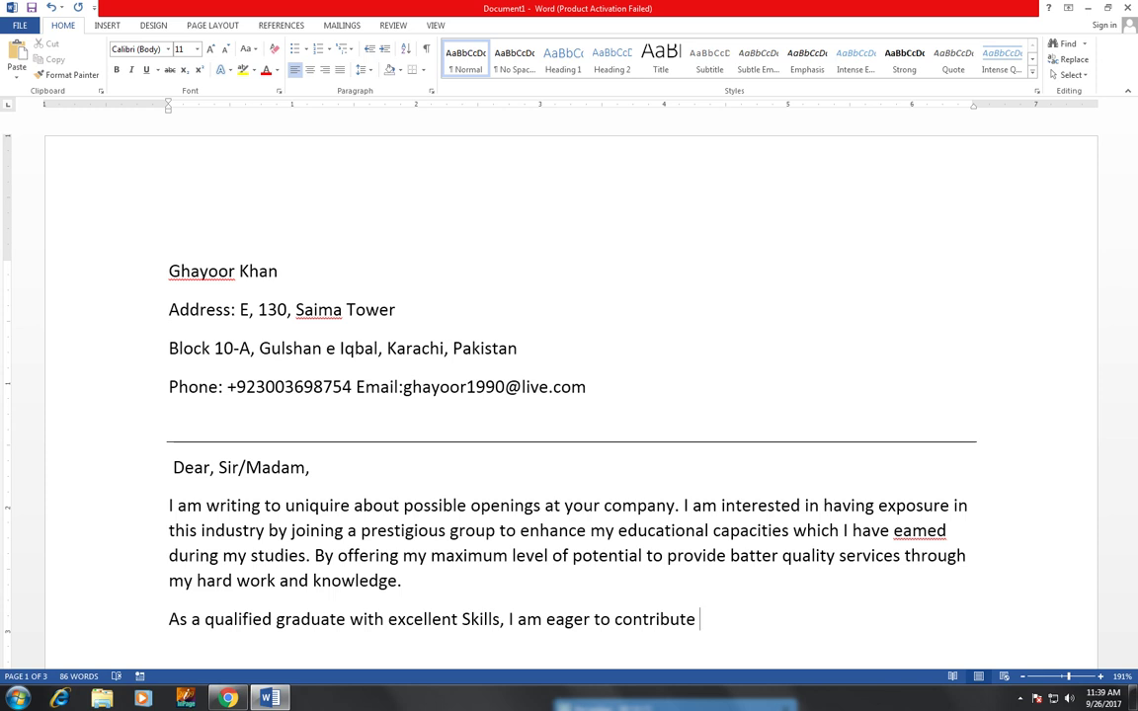
type(" my abilities ")
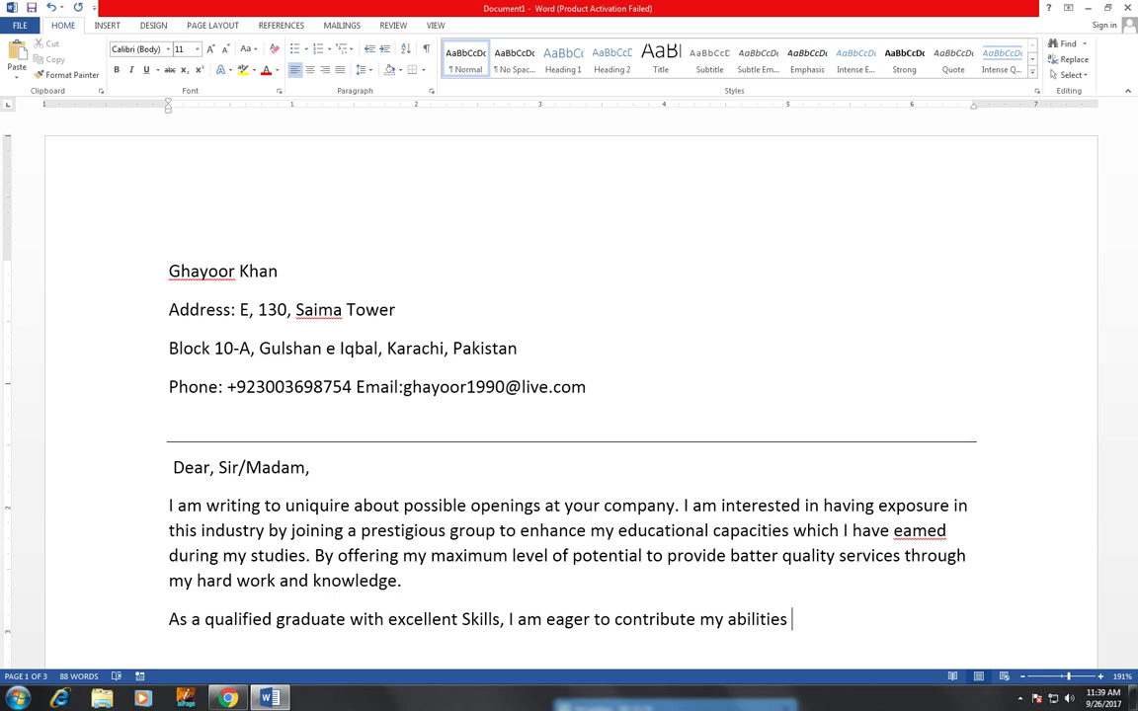
type(" and")
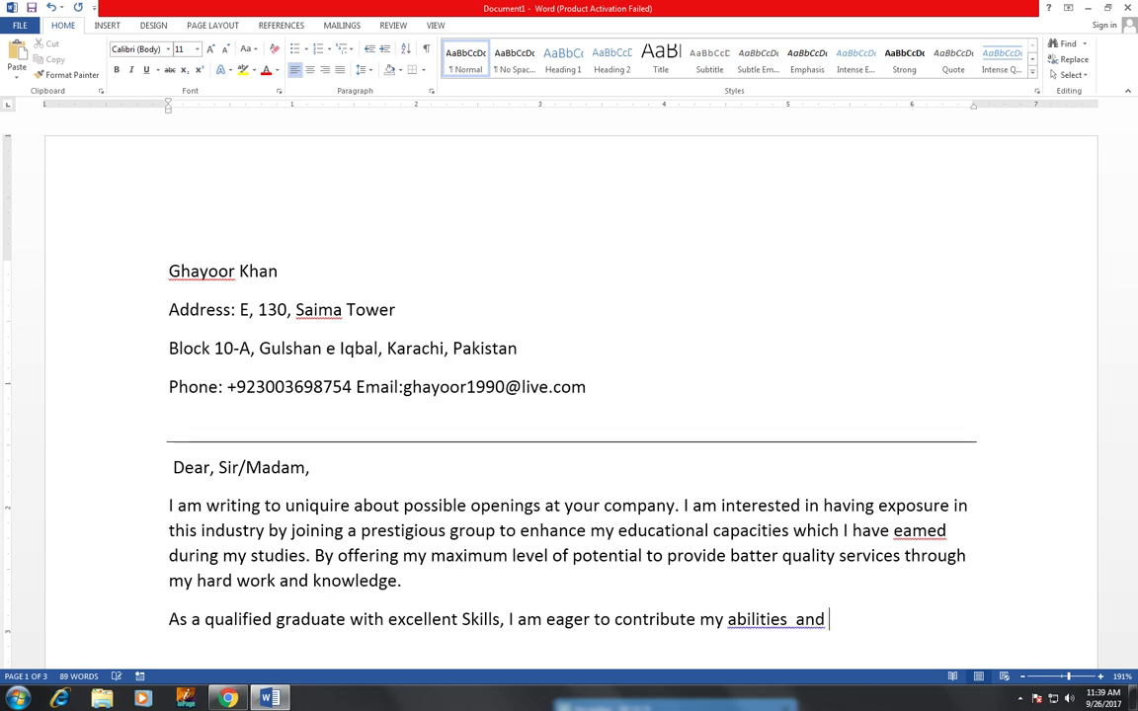
- Fix the double space before 'and' using the grammar suggestion, then add 'experience to your company given my'
right_click(751, 620)
left_click(829, 553)
left_click(833, 622)
type("experi")
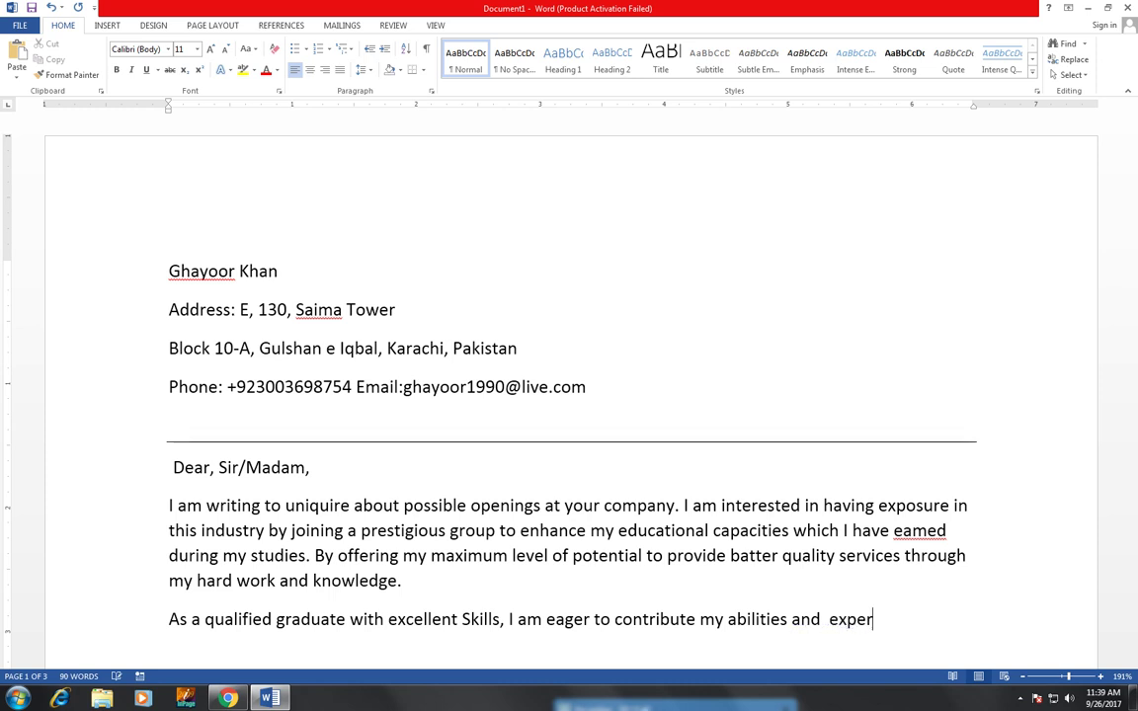
type("ence to your ")
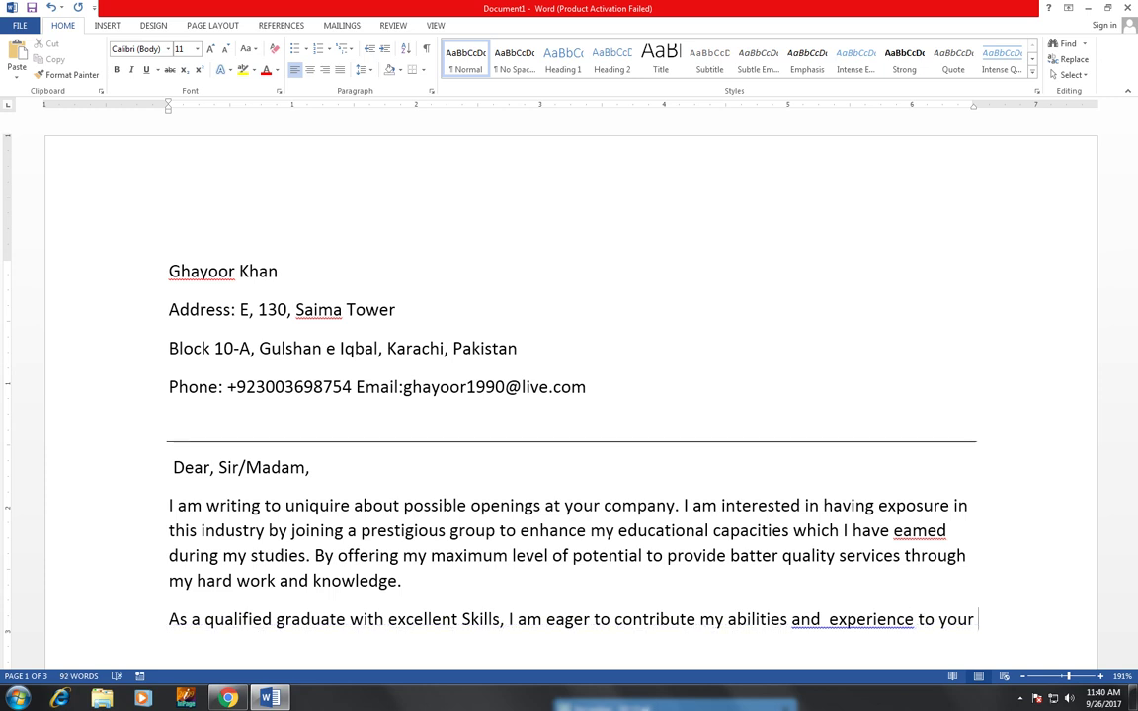
type("compan")
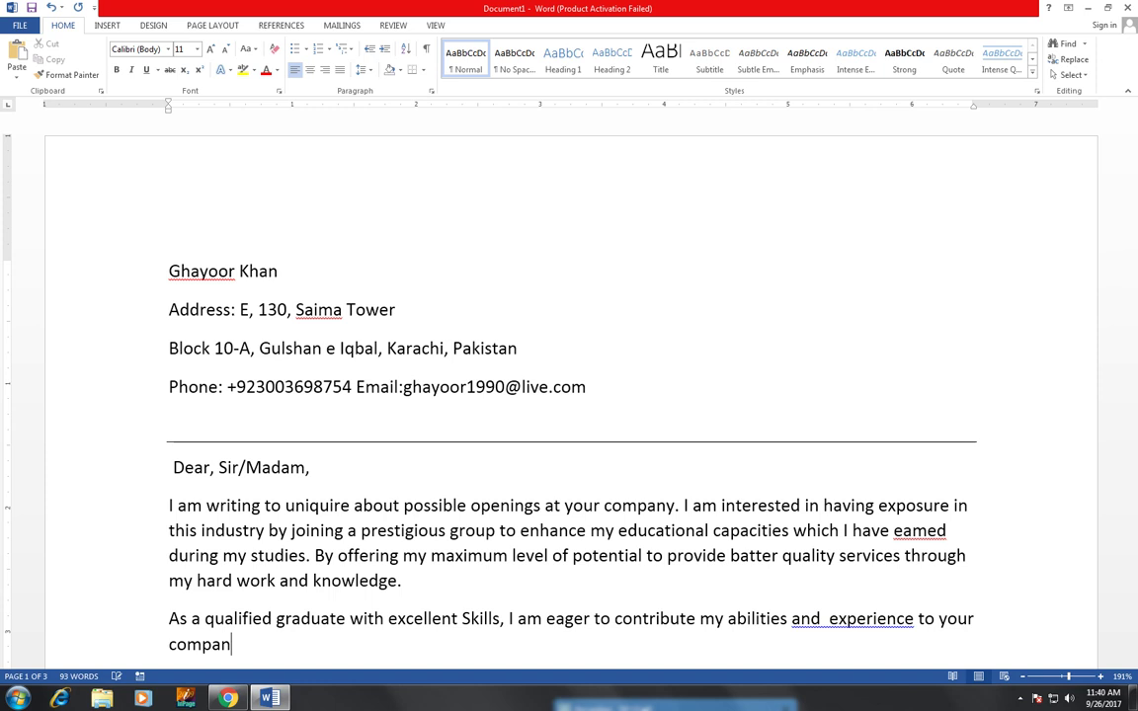
type("y given my")
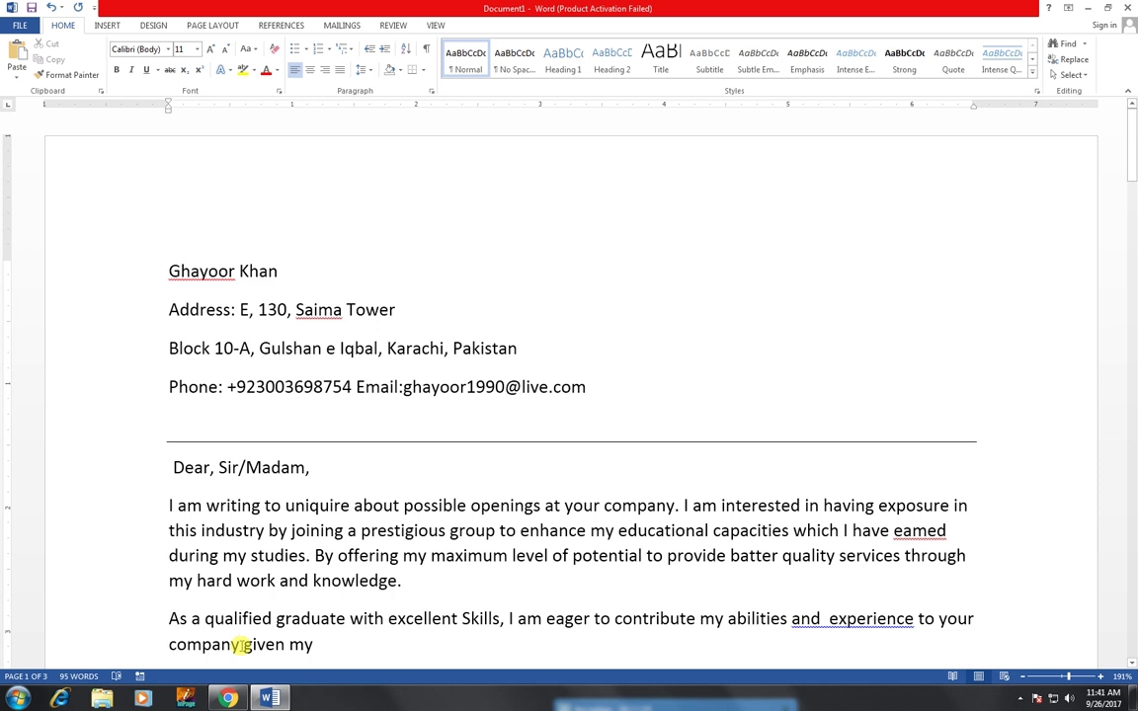
- Add a period after 'company', capitalise 'Given', and continue with 'extensive training and background I belive'
left_click(240, 644)
type(".")
left_click(343, 652)
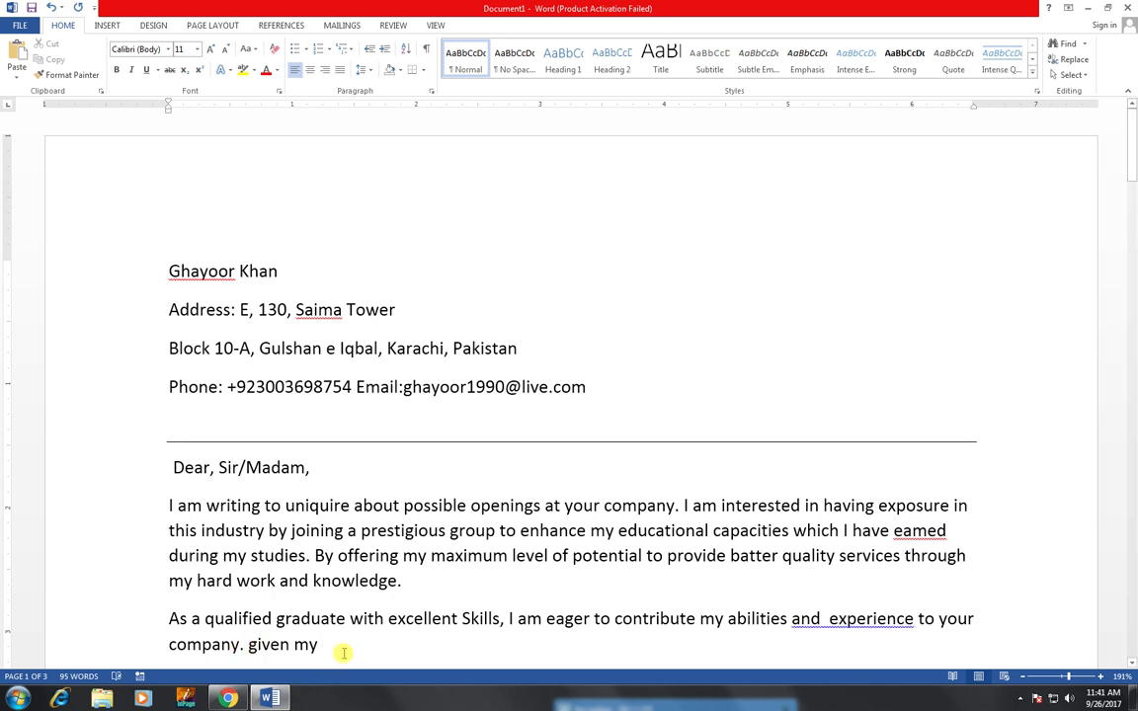
type("exten")
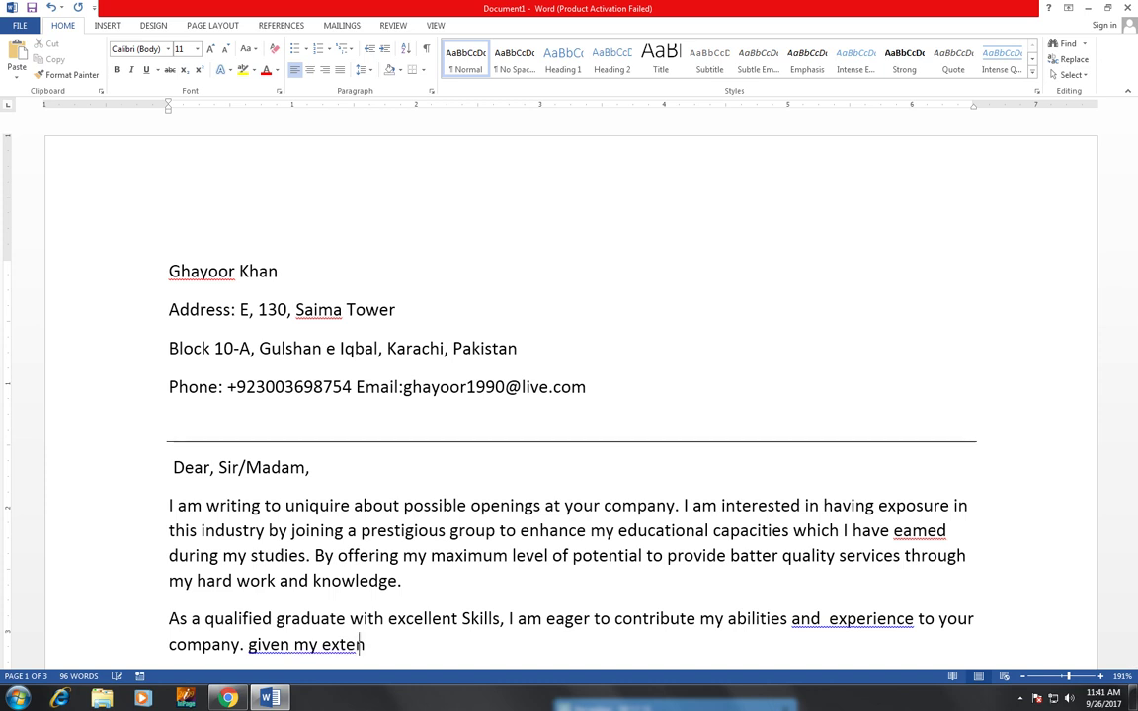
type("sive")
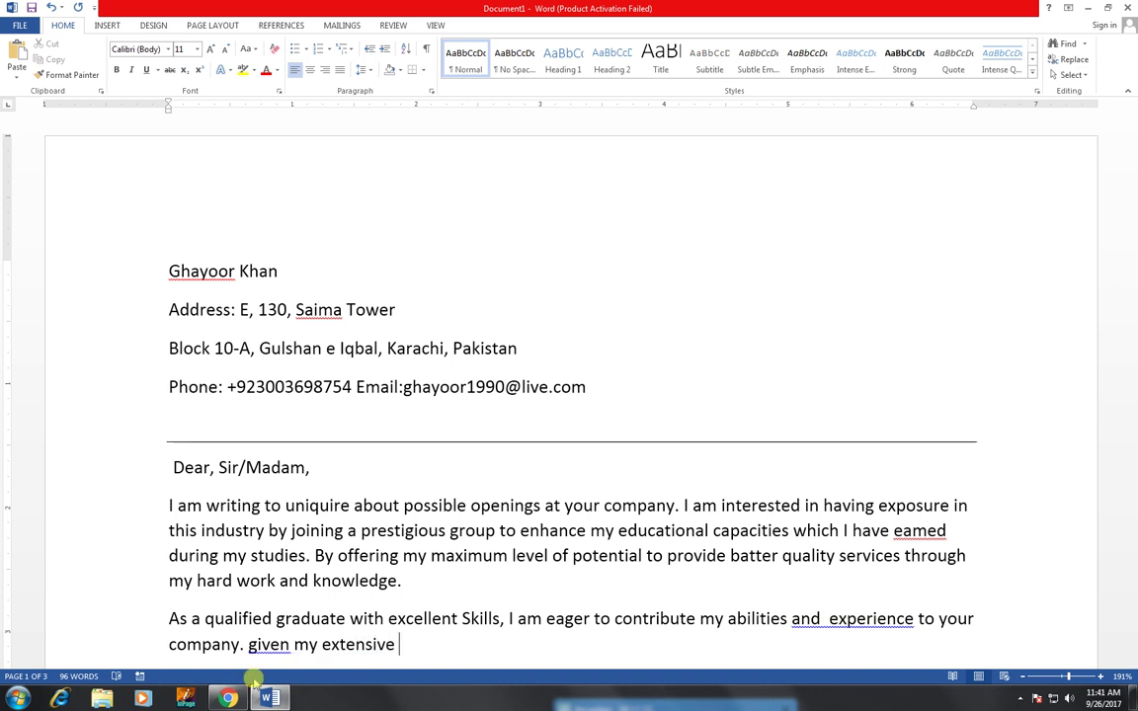
scroll(233, 638, "down", 1)
right_click(280, 589)
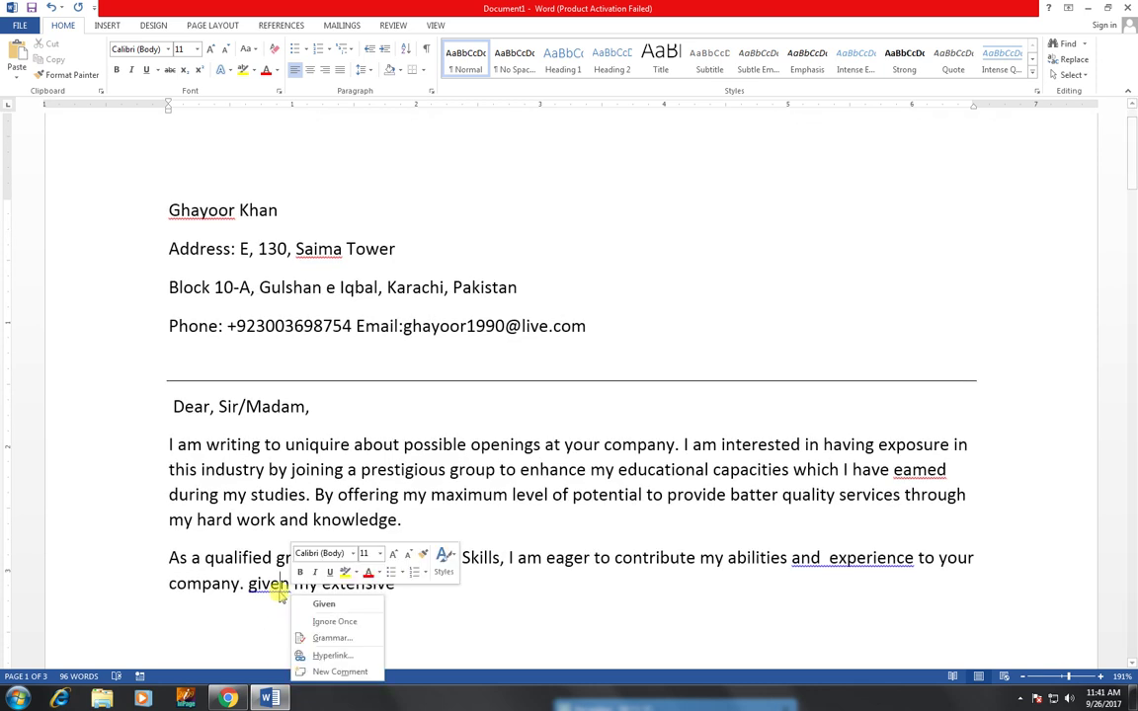
left_click(312, 606)
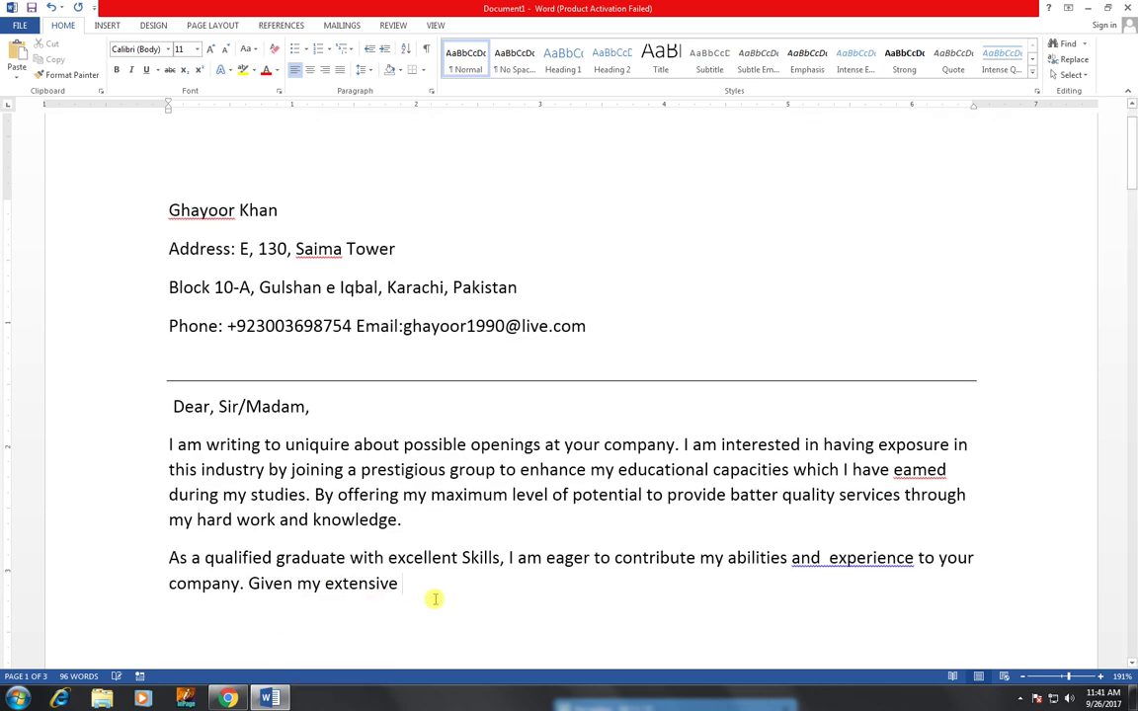
type("tr")
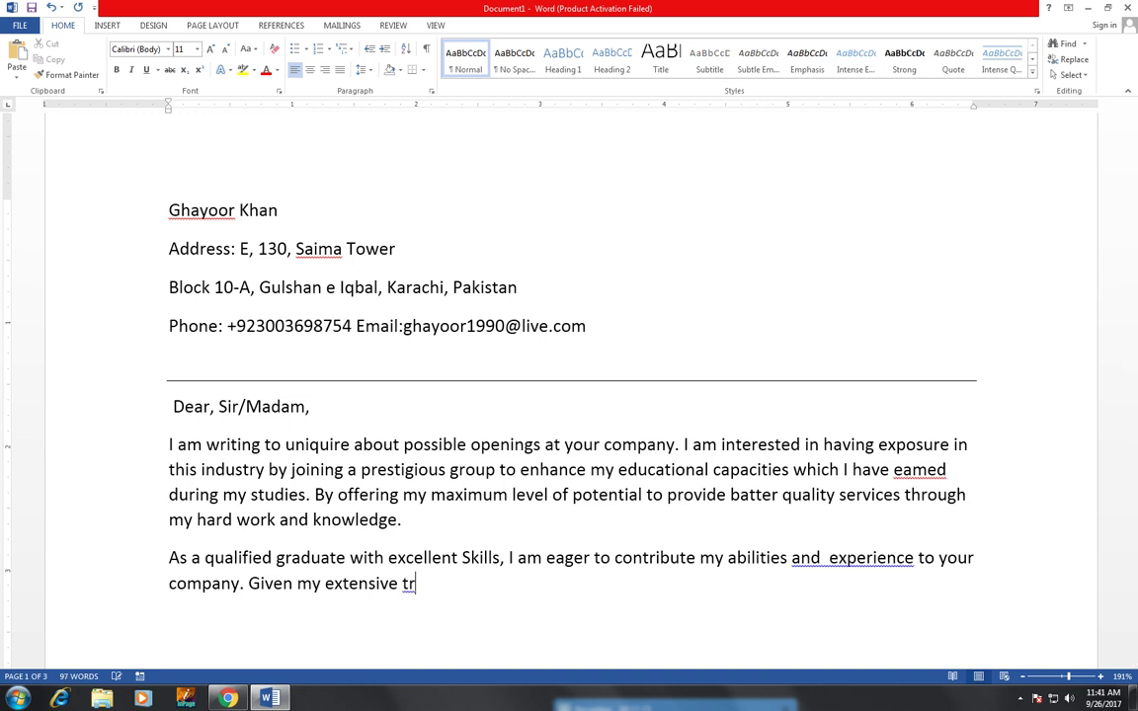
type("aining and back")
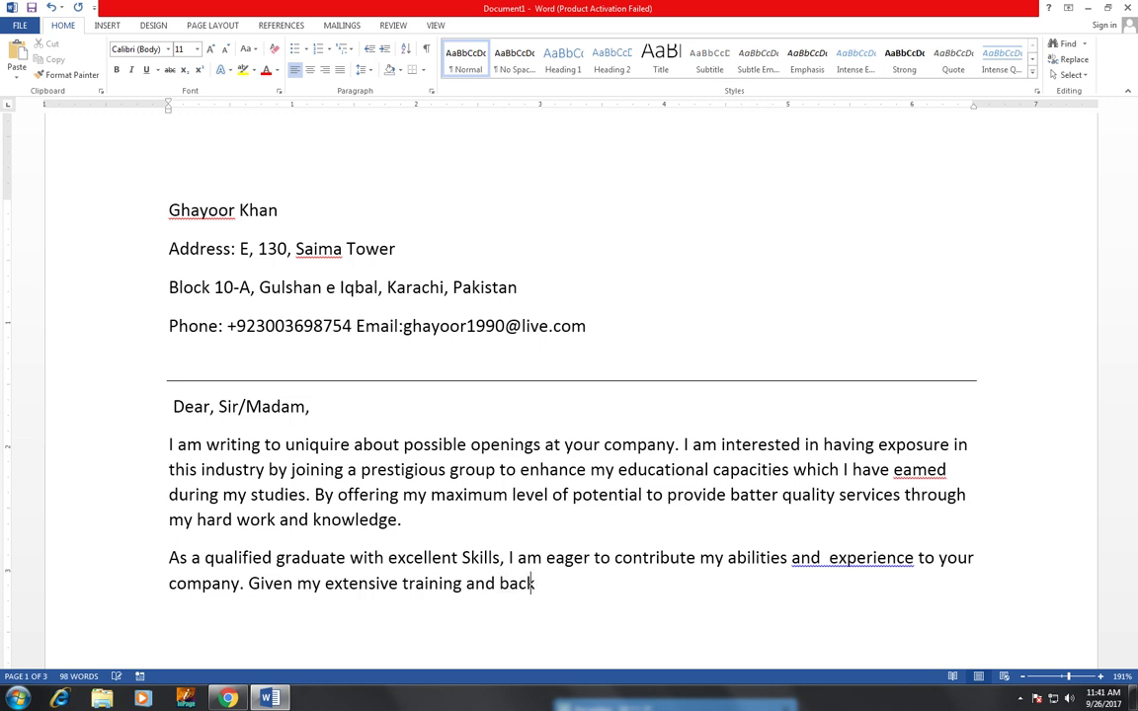
type("ground I belive")
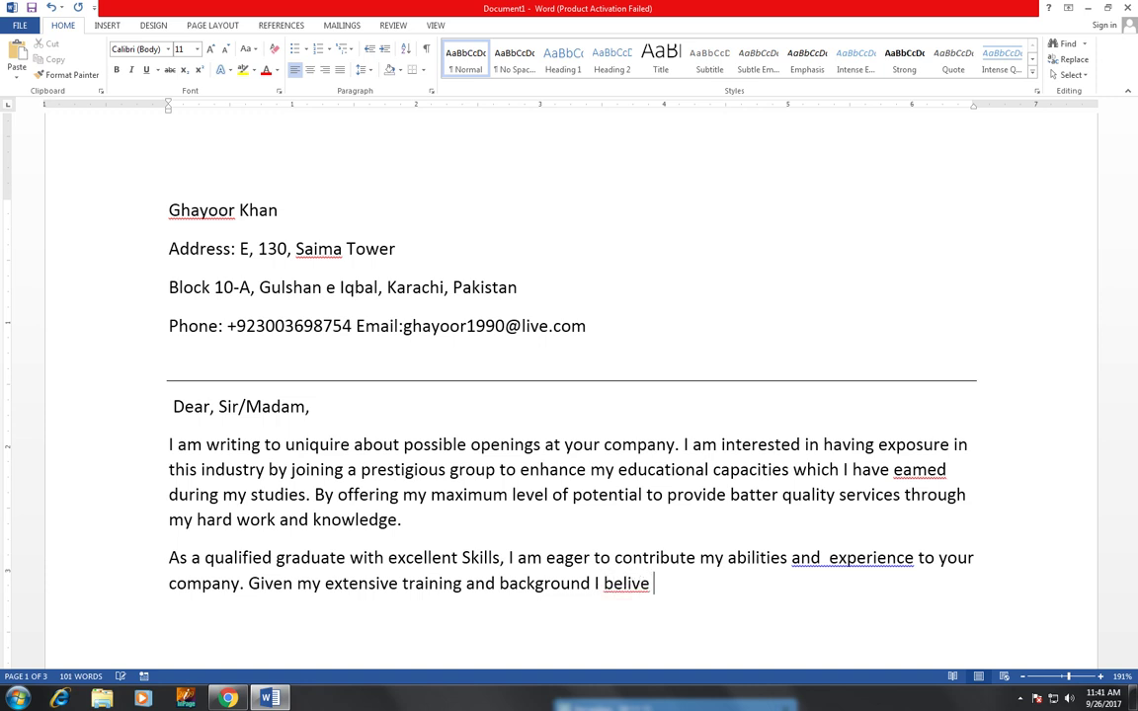
- Correct 'belive' to 'believe' and continue with 'I can help this'
right_click(630, 584)
left_click(728, 468)
type("I can")
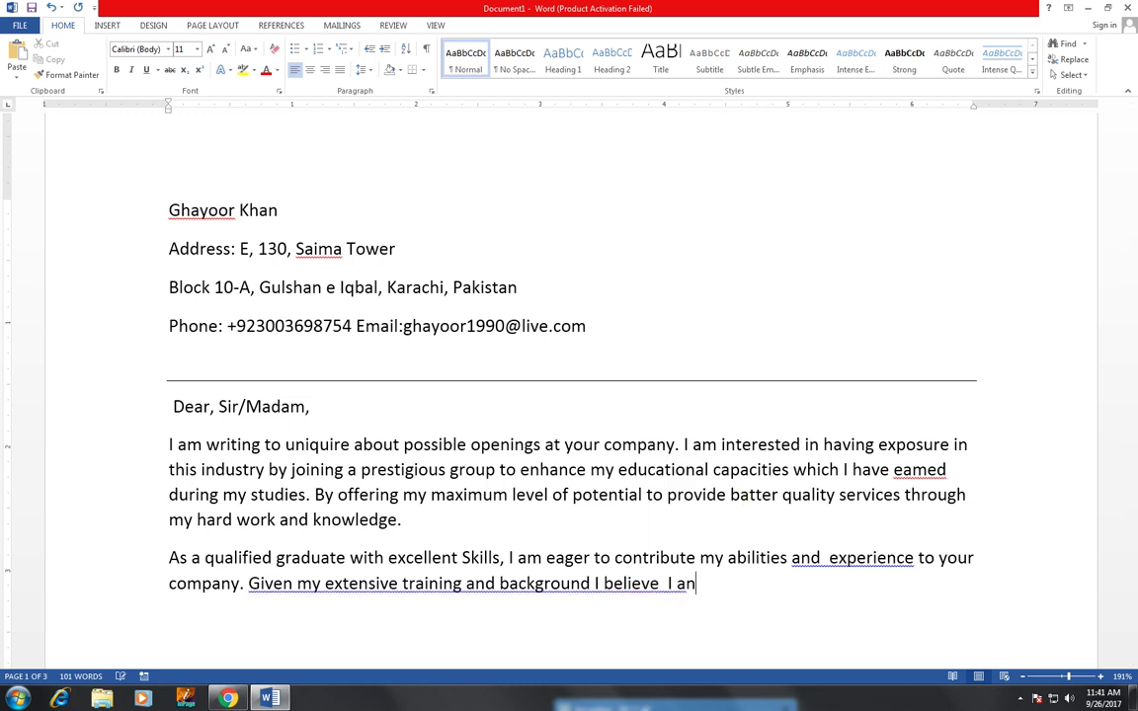
key("BackSpace")
key("BackSpace")
type("can")
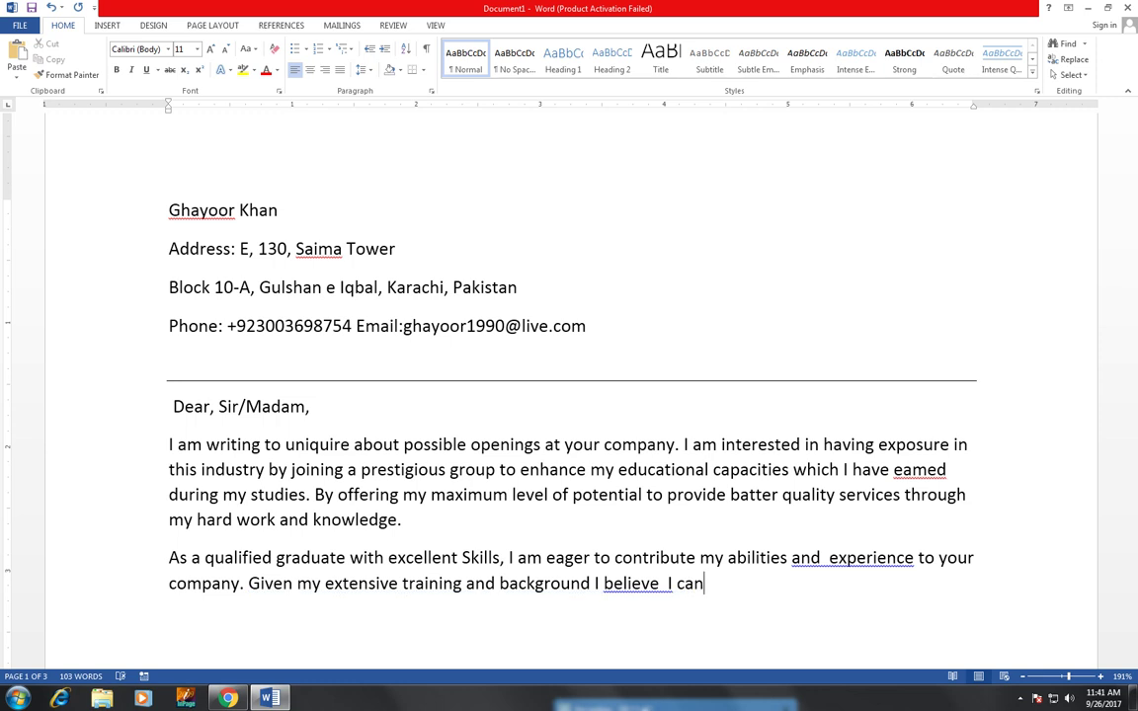
type("help ths")
key("BackSpace")
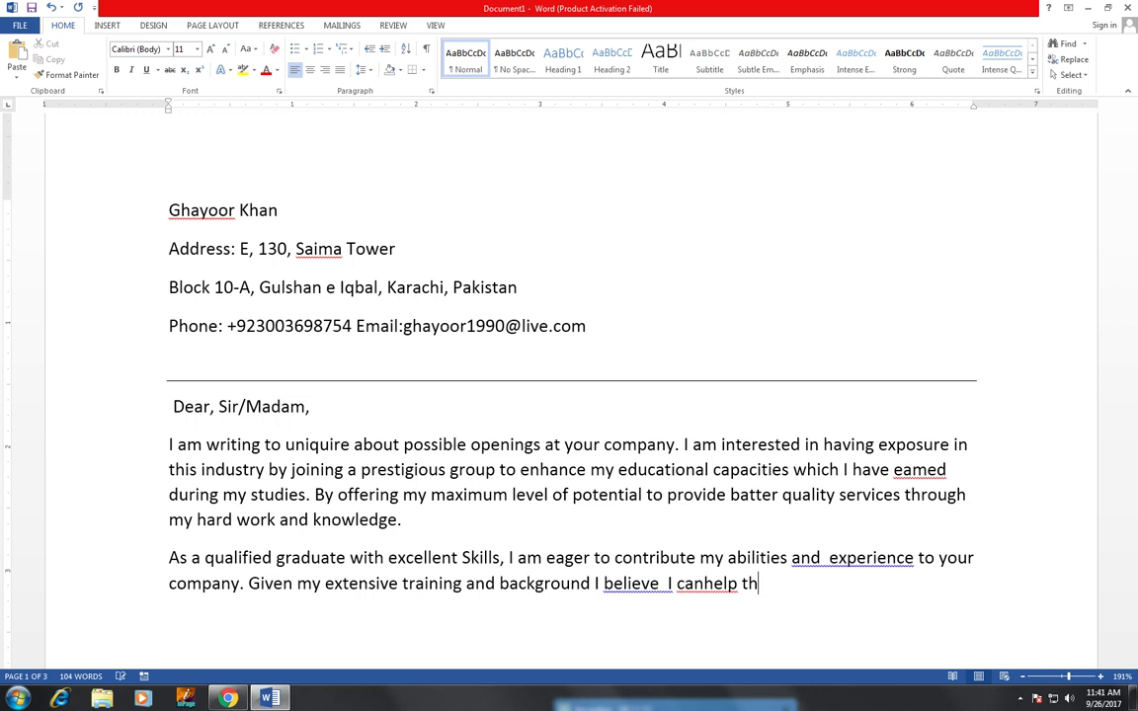
type("is")
- Finish the sentence with 'place meet its goal of providing pnly the most accurate and timely effective services.' and start a new paragraph
left_click(704, 584)
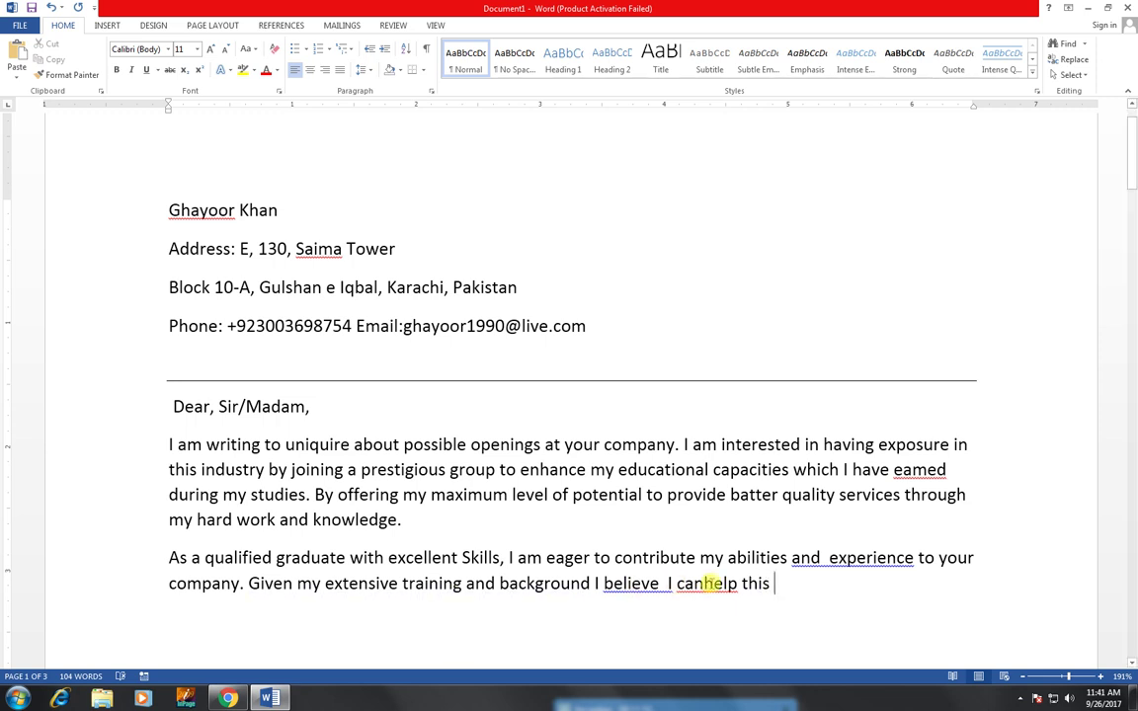
left_click(828, 592)
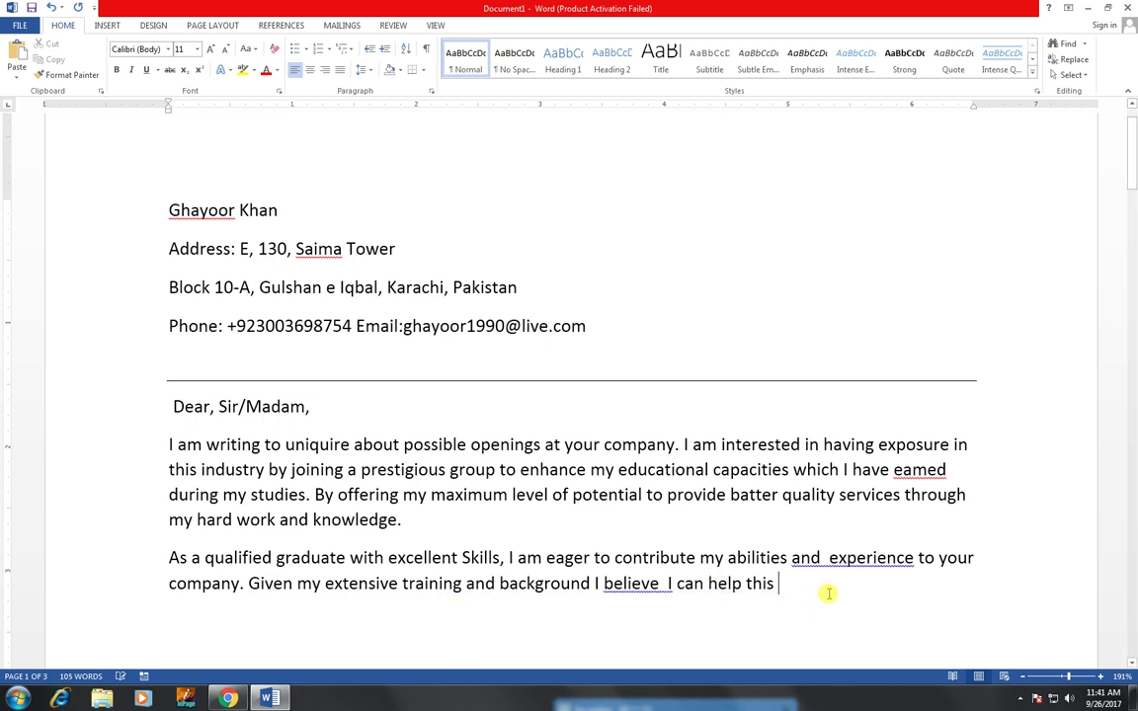
type("place meet ")
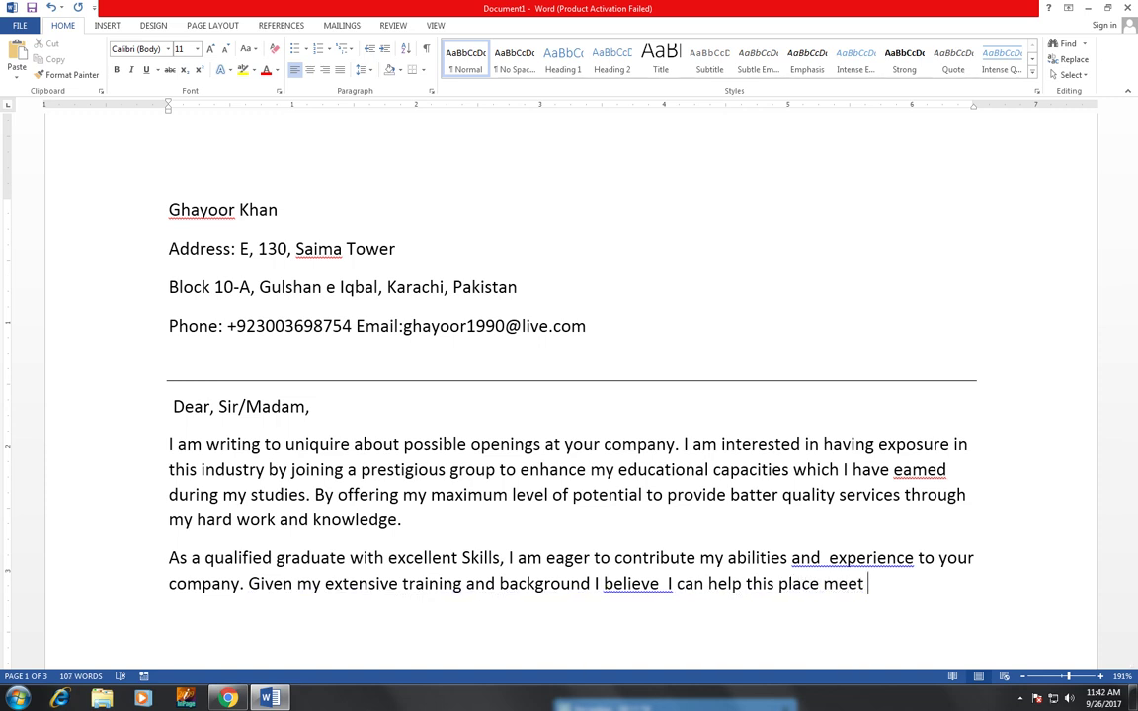
type("its")
scroll(917, 533, "down", 1)
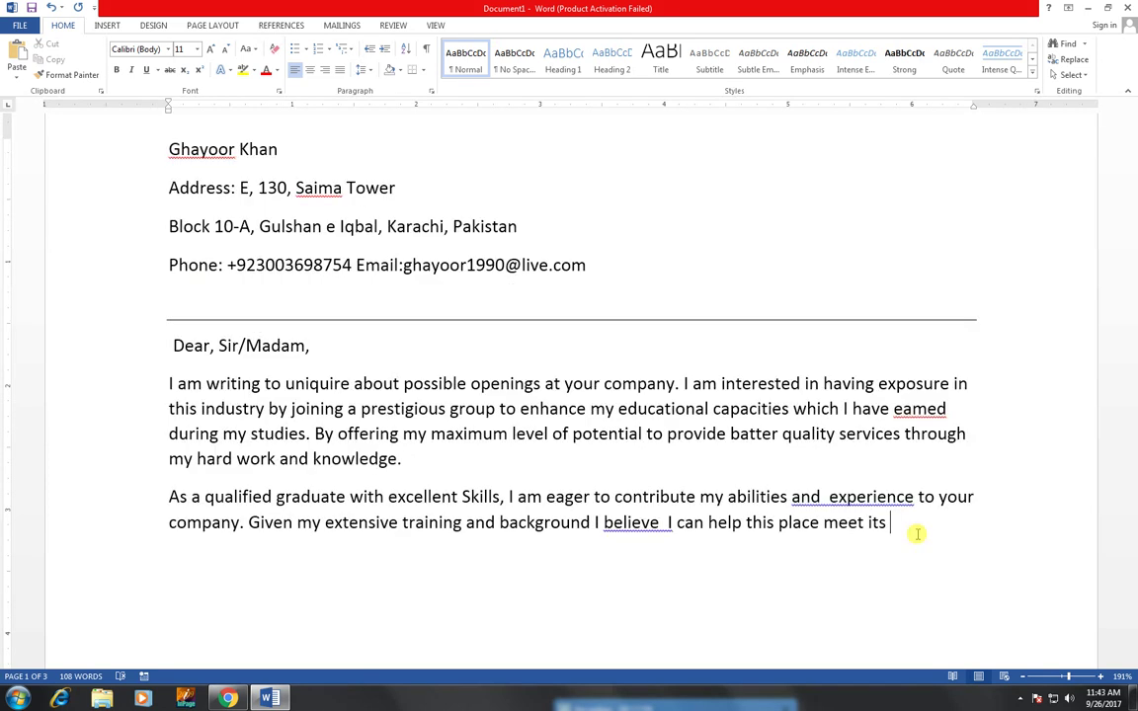
type("goal of prov")
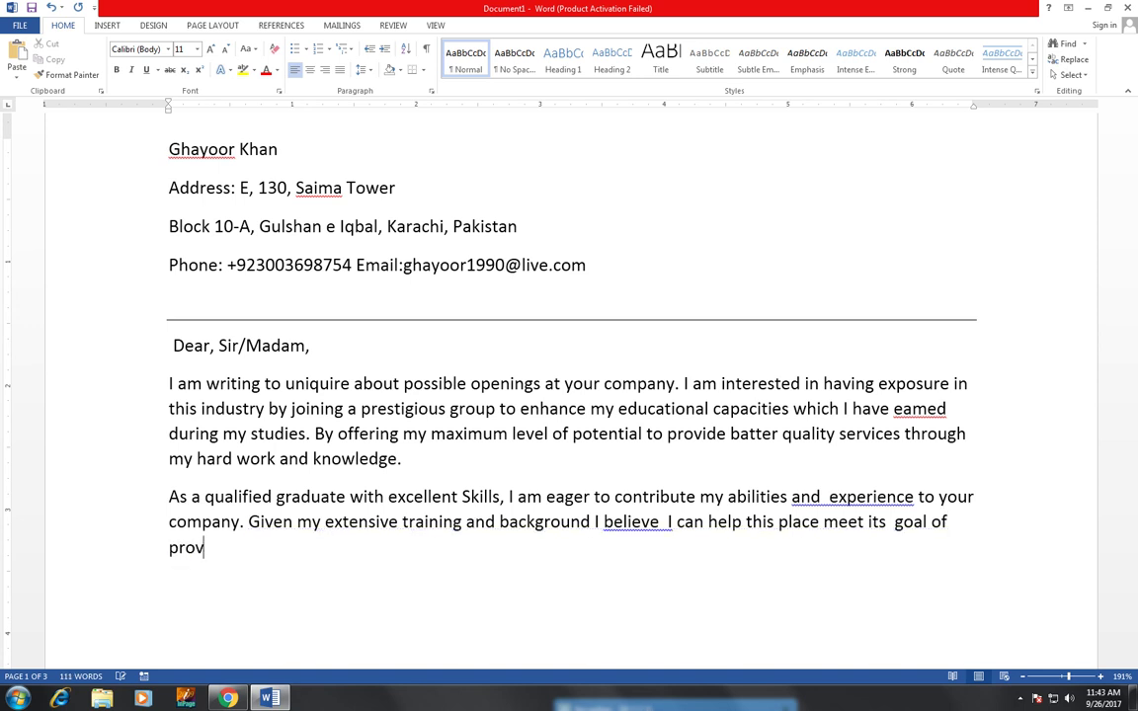
type("iding pnly ")
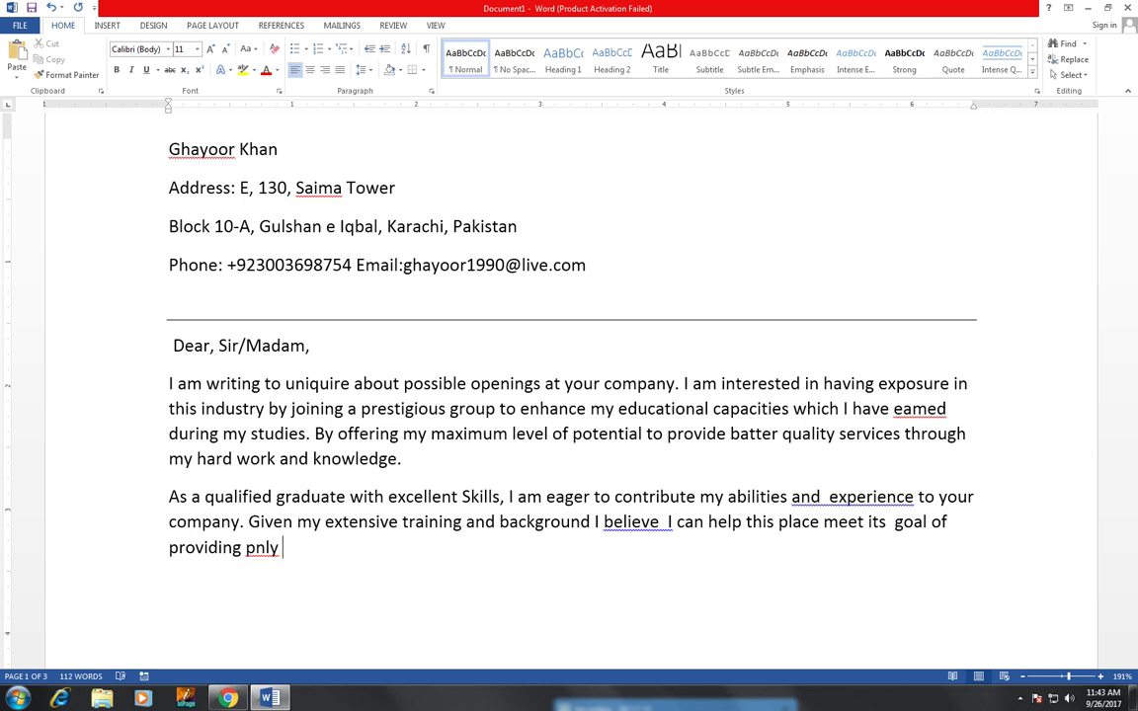
type("the ma")
key("BackSpace")
type("ost accurate ")
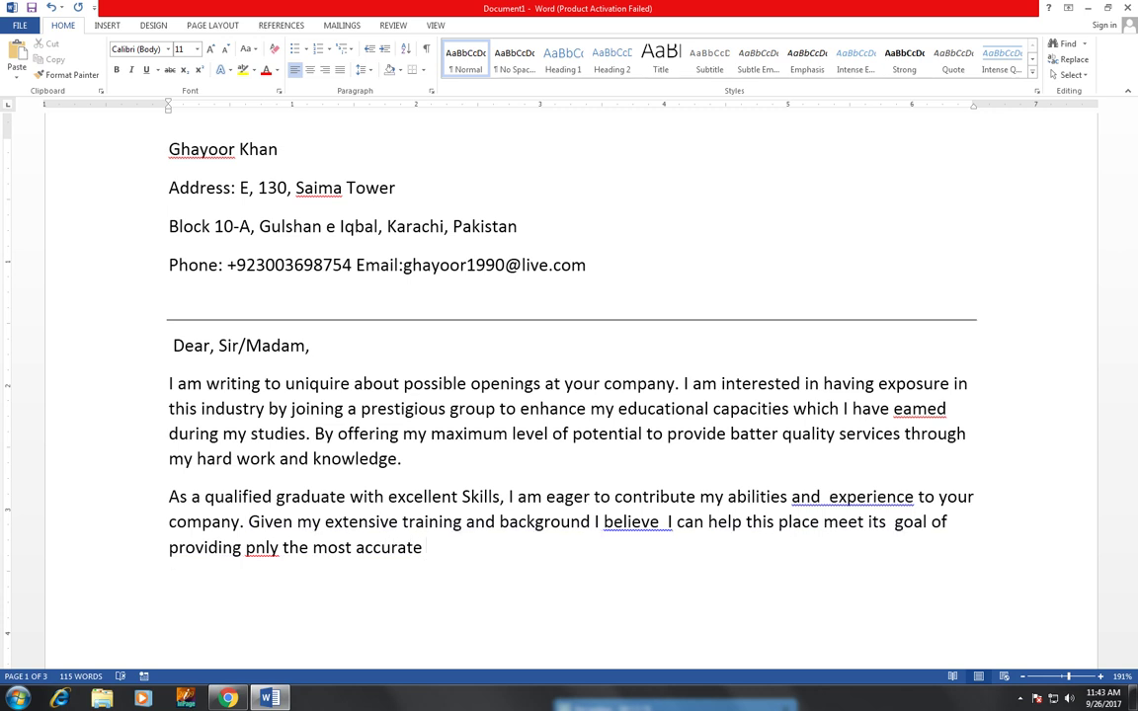
type("and timely effective")
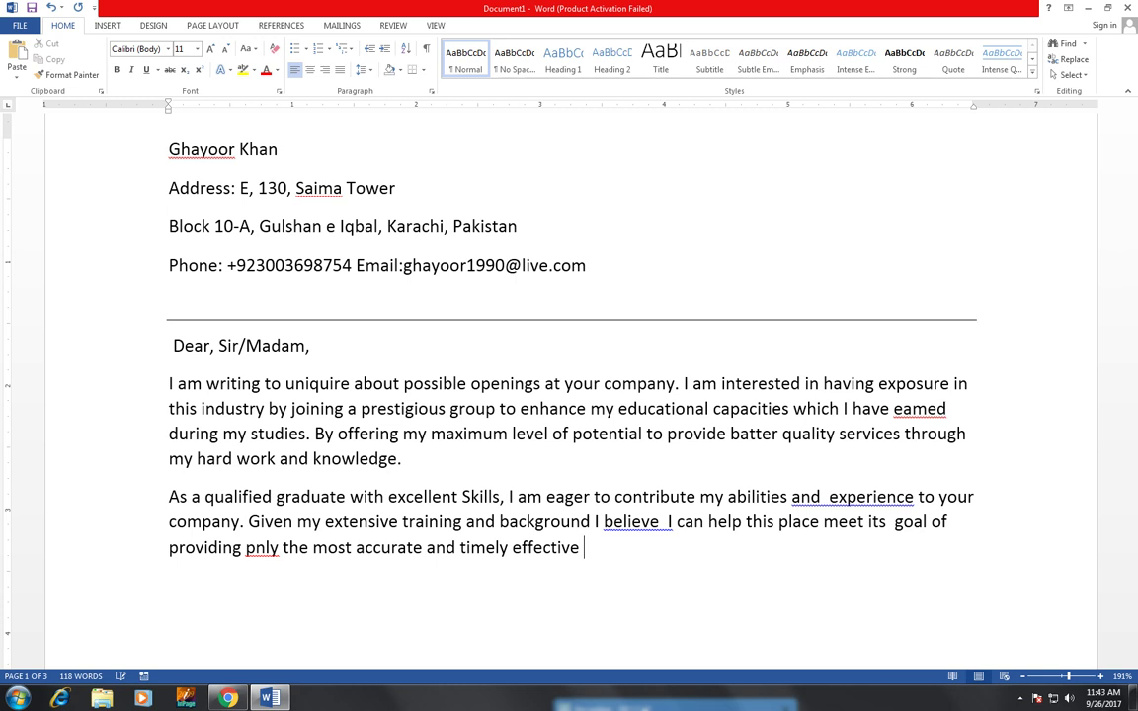
type(" services.")
key("Return")
- Begin the new paragraph with 'please find' and correct 'pnly' to 'only'
type("ple")
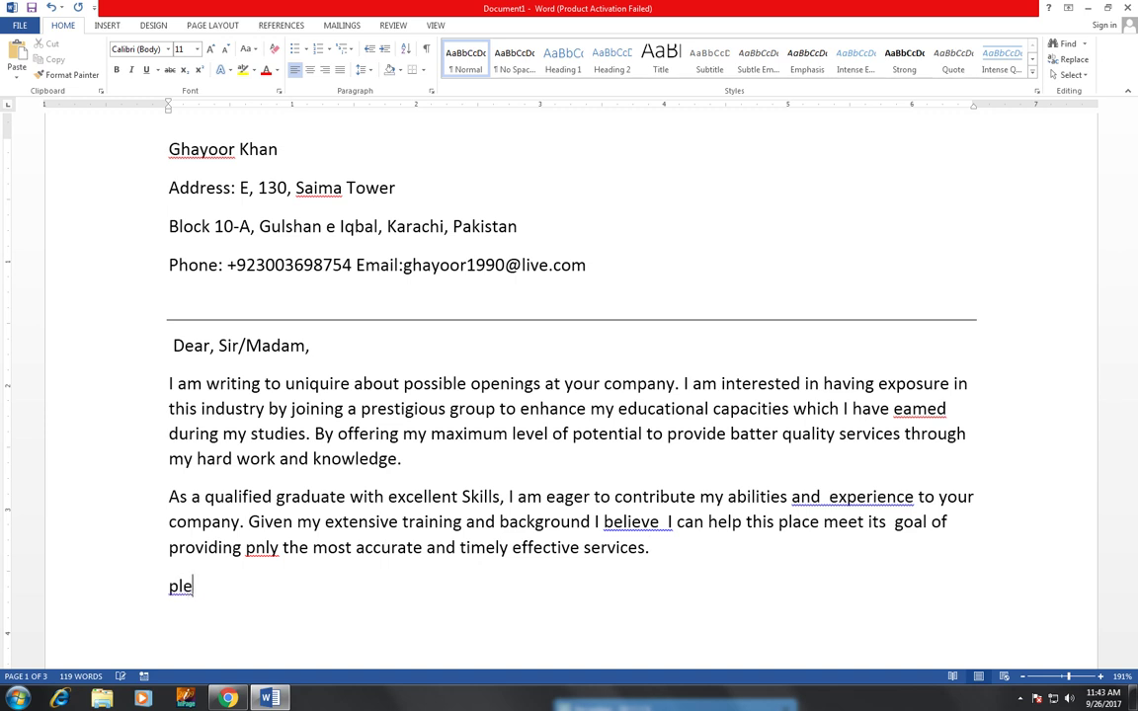
type("ase find")
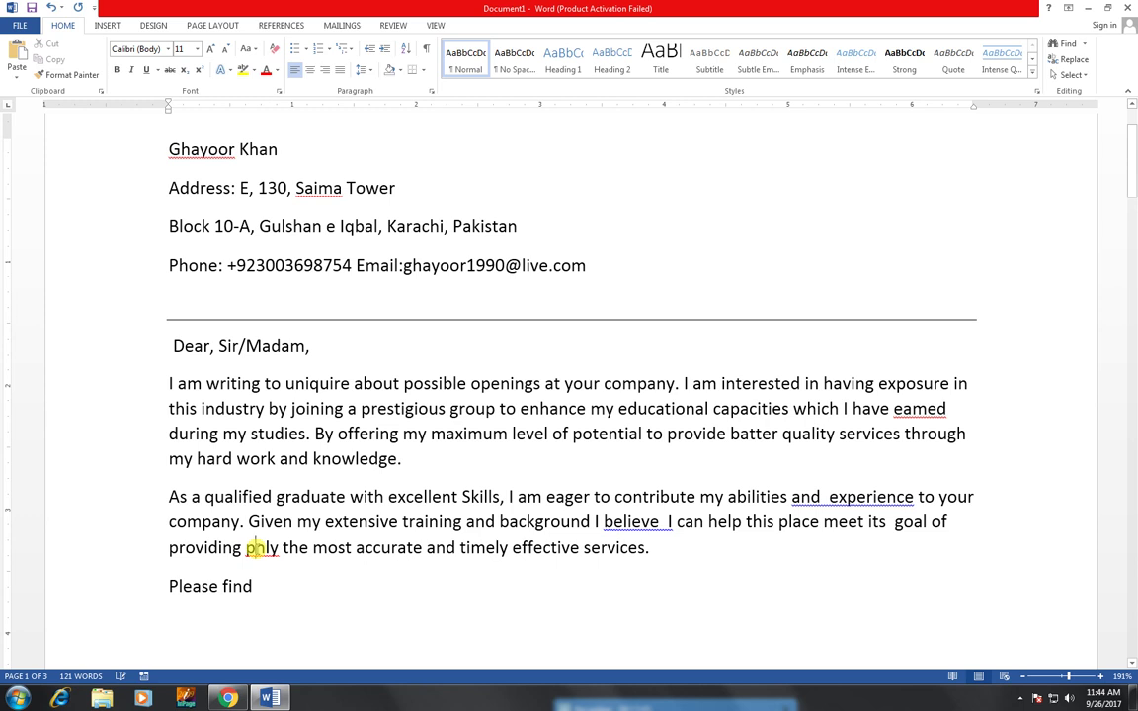
left_click(253, 548)
key("BackSpace")
type("o")
- Continue the paragraph with 'enclosed my resume. Feel free contact me at'
left_click(276, 582)
type("e")
type("nc")
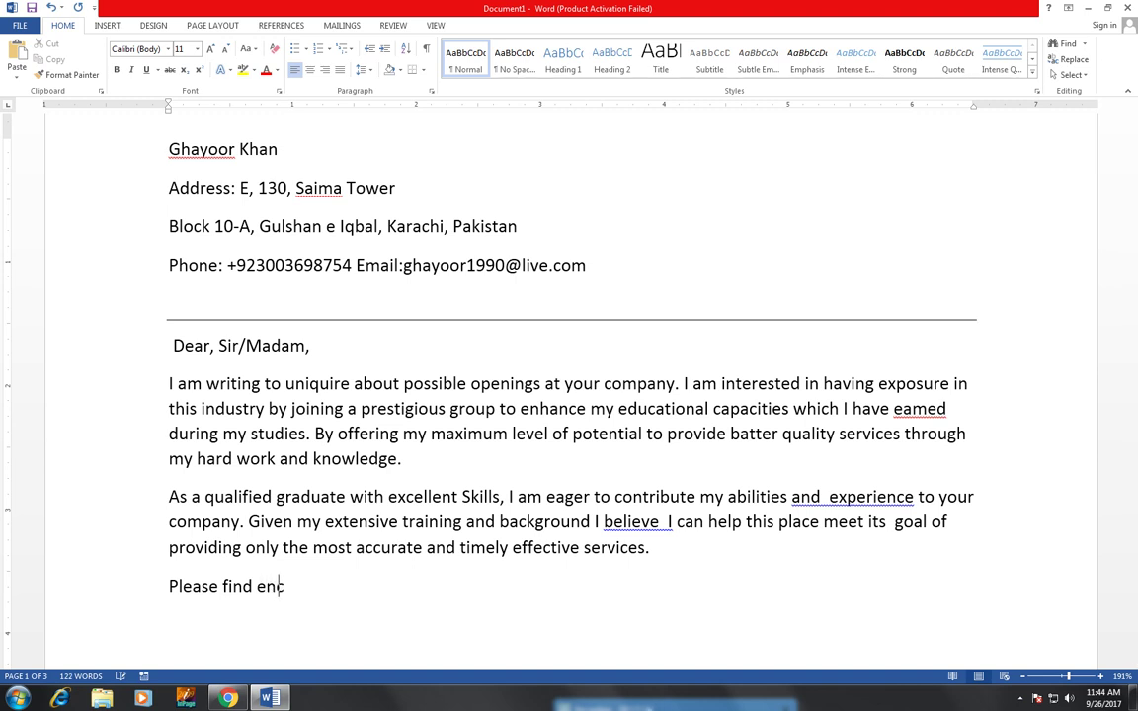
type("losed my ")
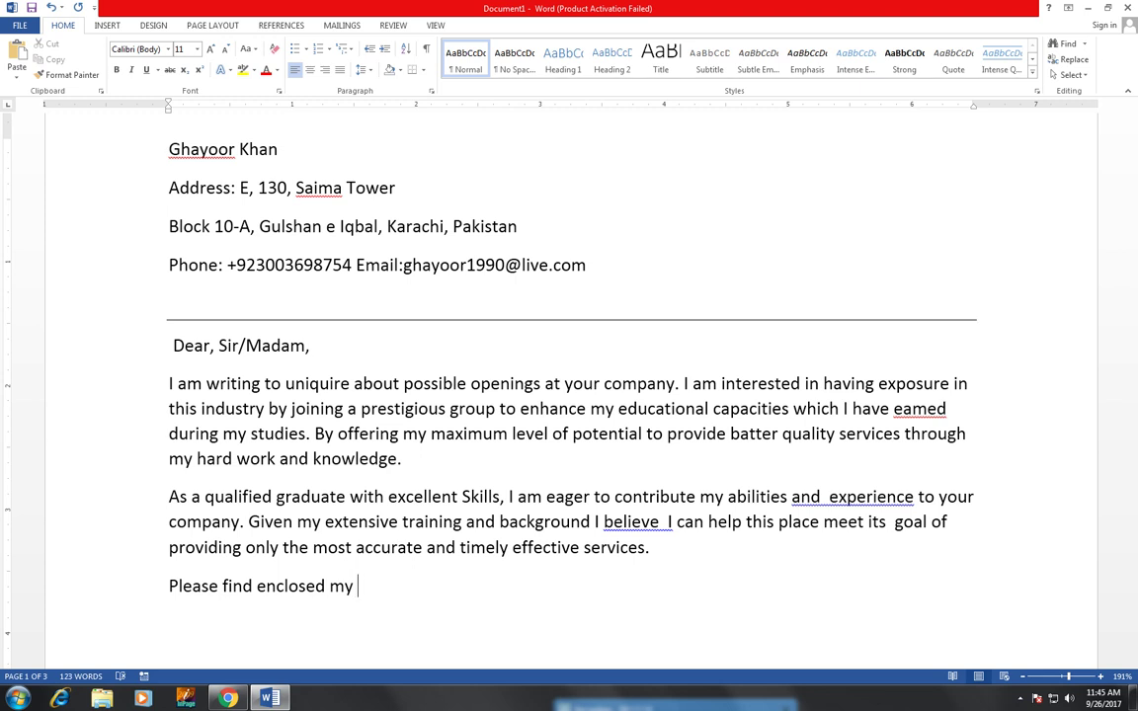
type("resume .  Feel ")
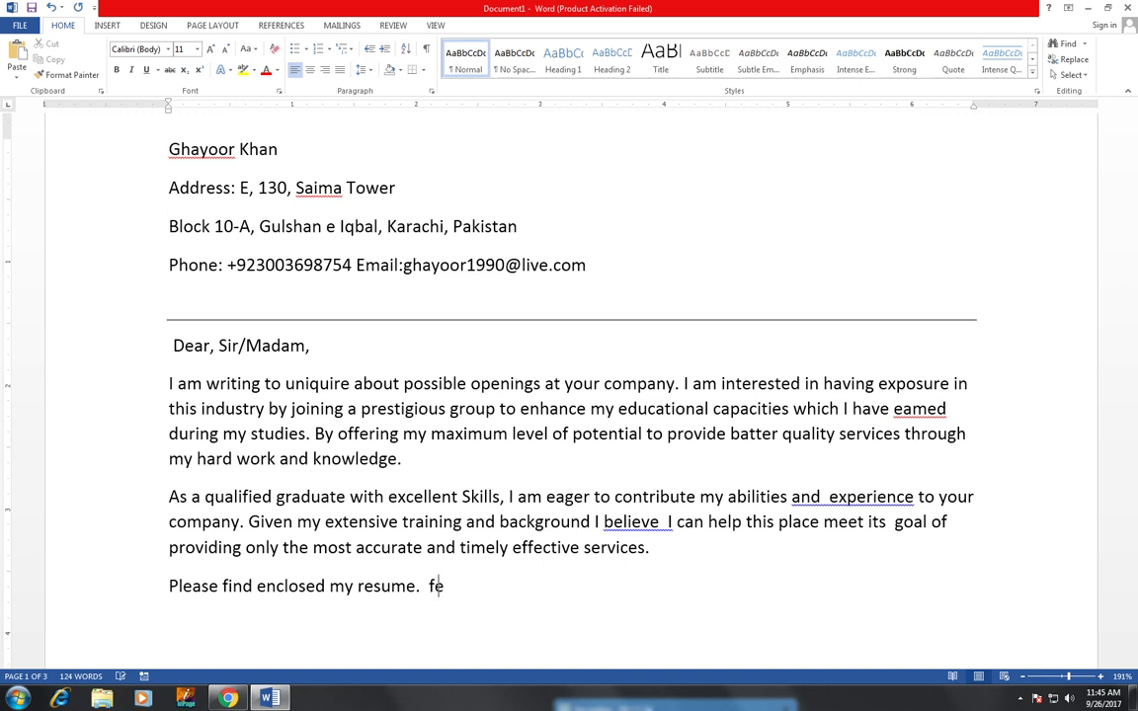
type("free to")
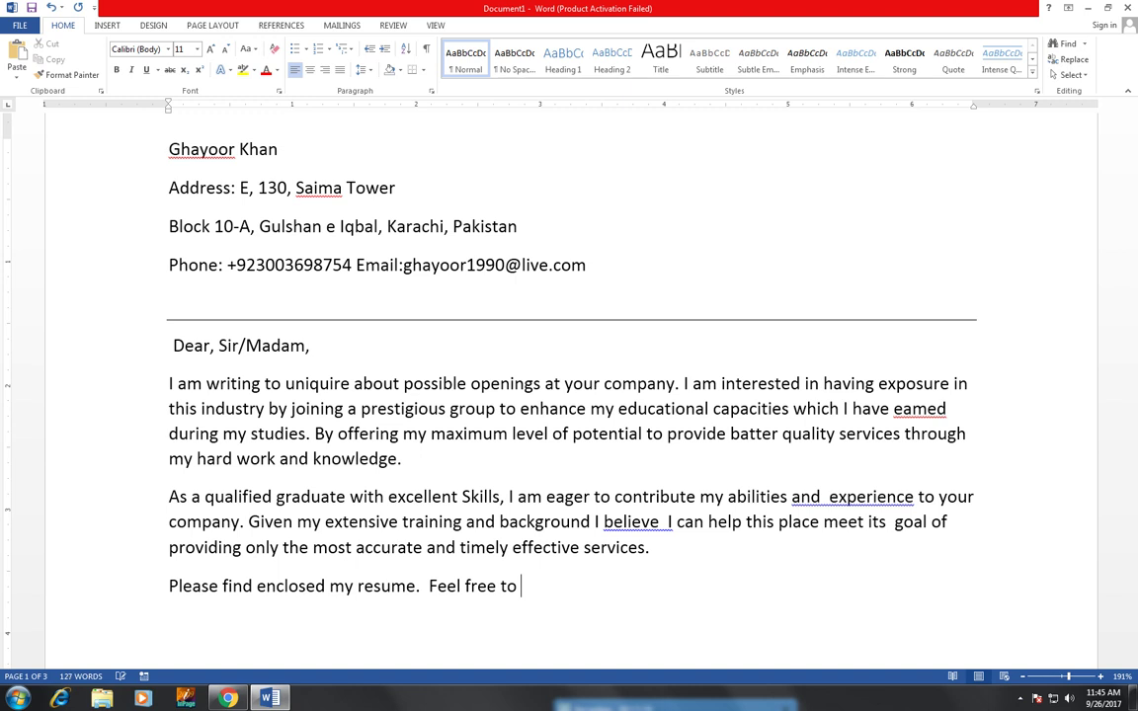
type("contact me at")
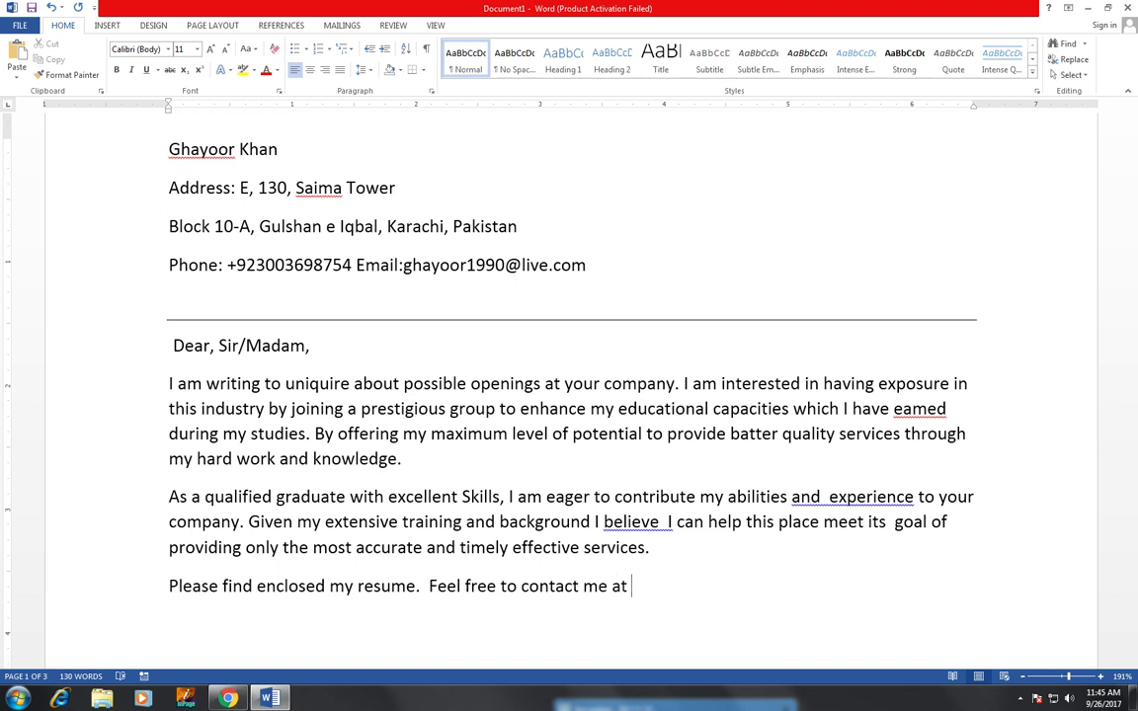
- Paste the header's phone number after 'contact me at' and add 'to arrange a time'
scroll(299, 373, "up", 2)
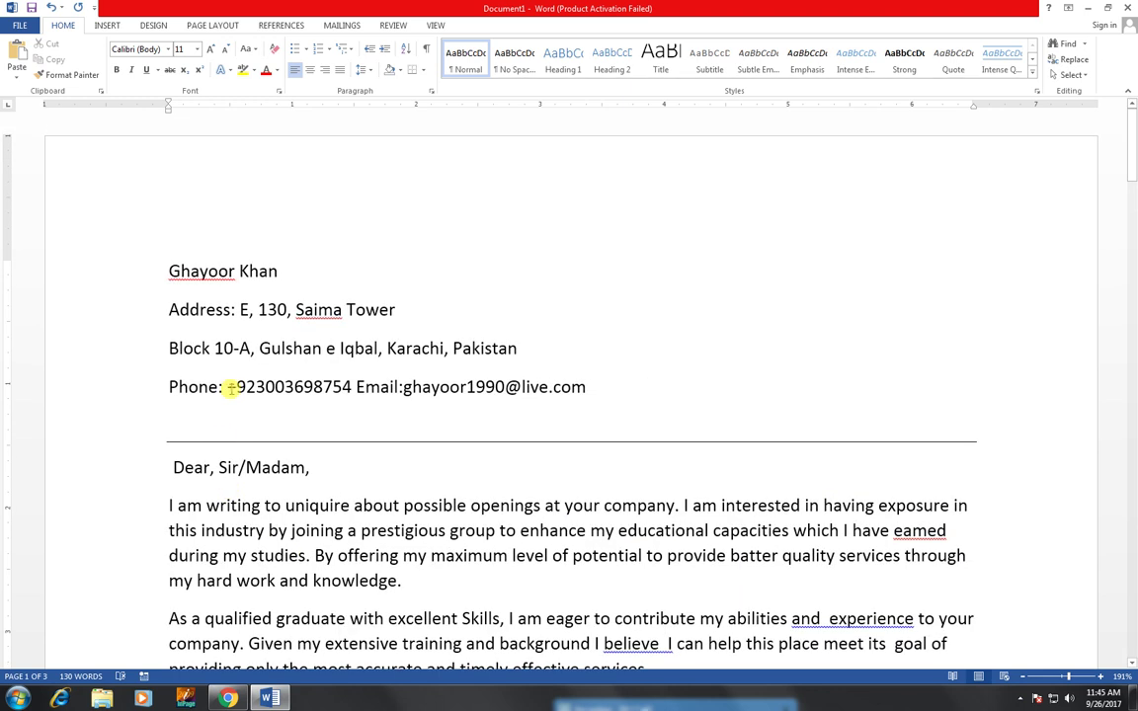
left_click_drag(230, 389, 333, 394)
key("ctrl+c")
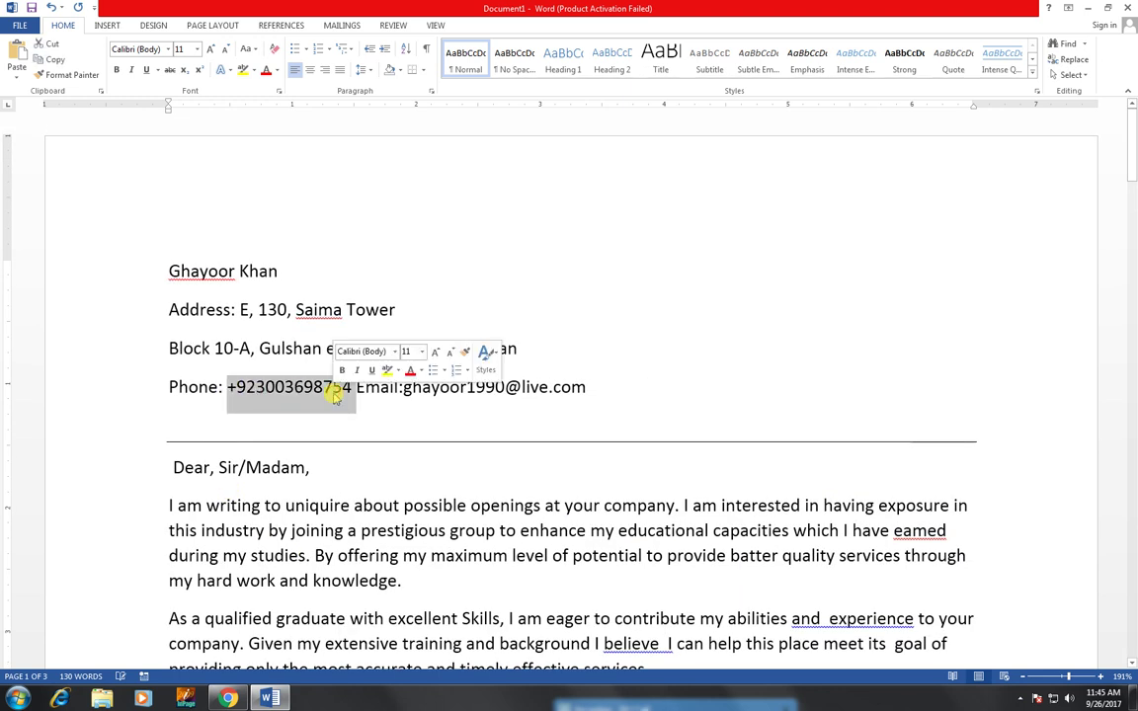
scroll(336, 397, "down", 5)
left_click(650, 345)
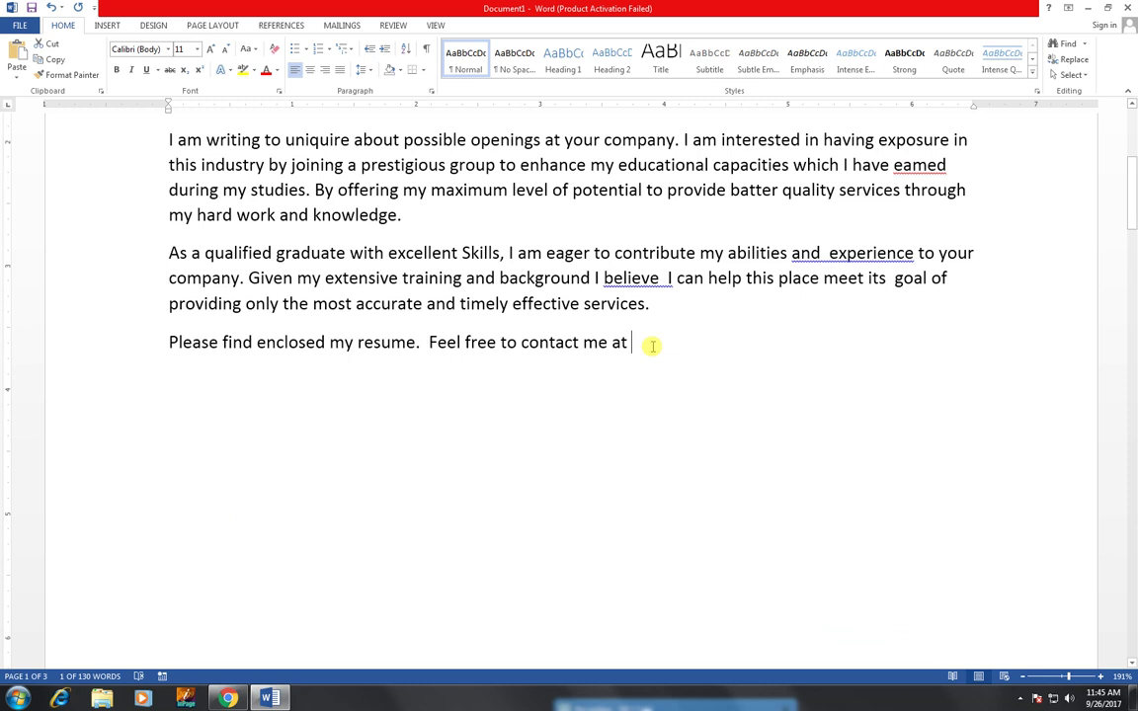
key("ctrl+v")
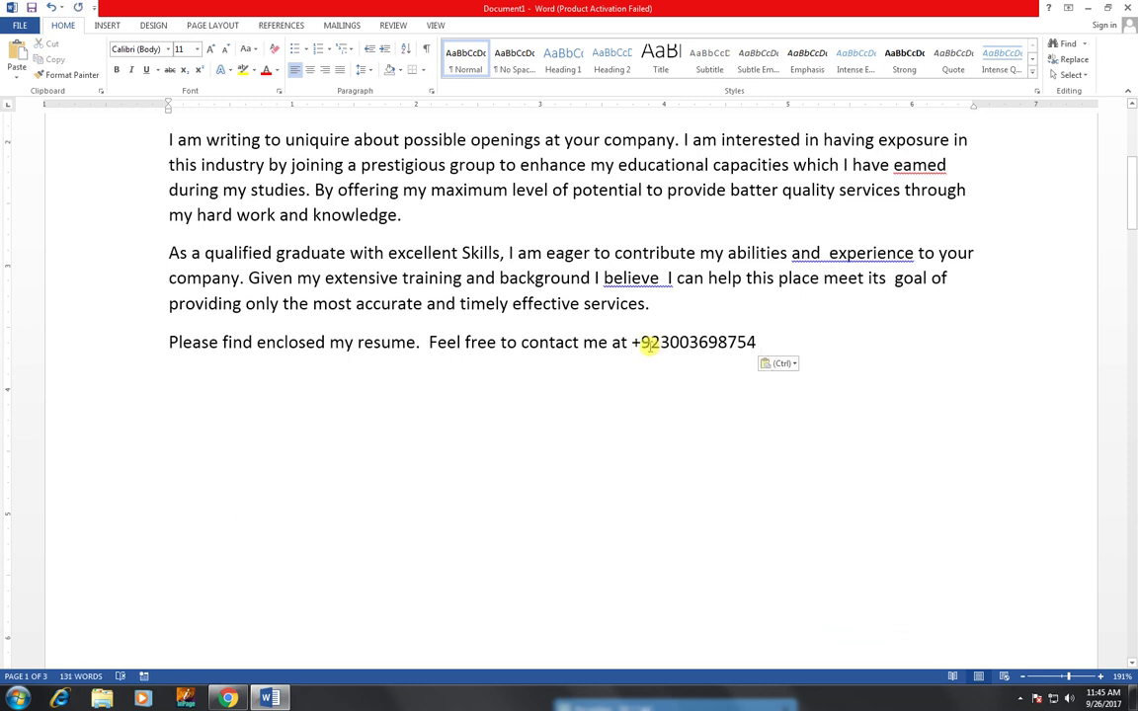
type("to a")
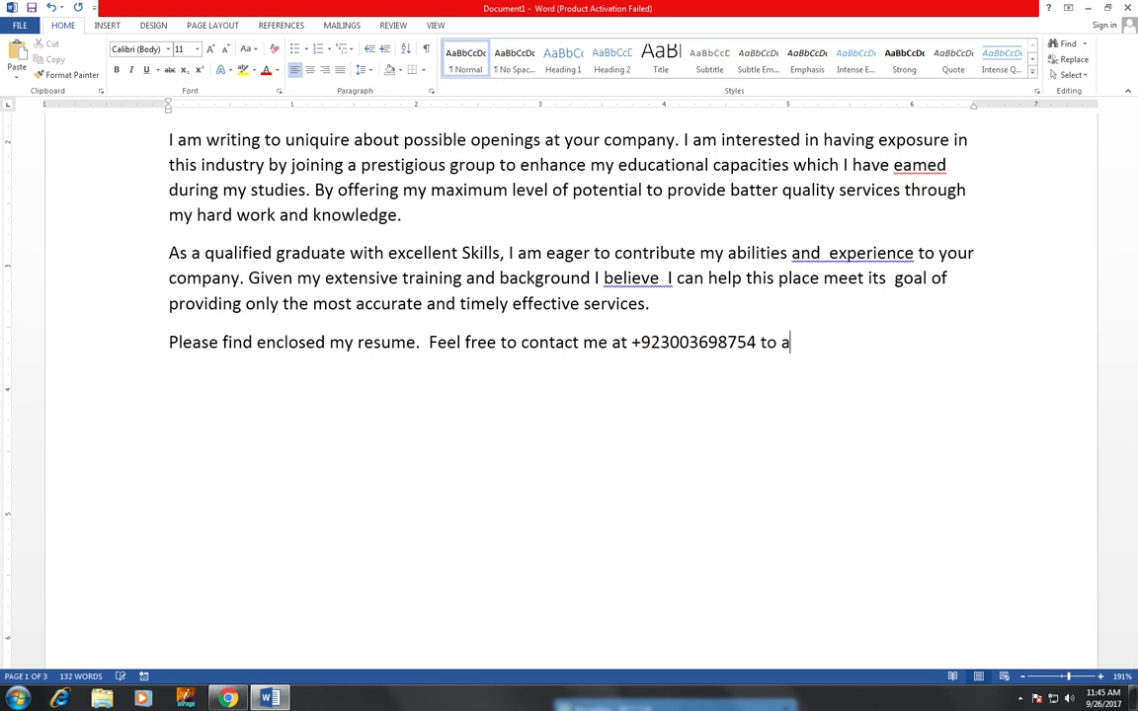
type("rrange a t")
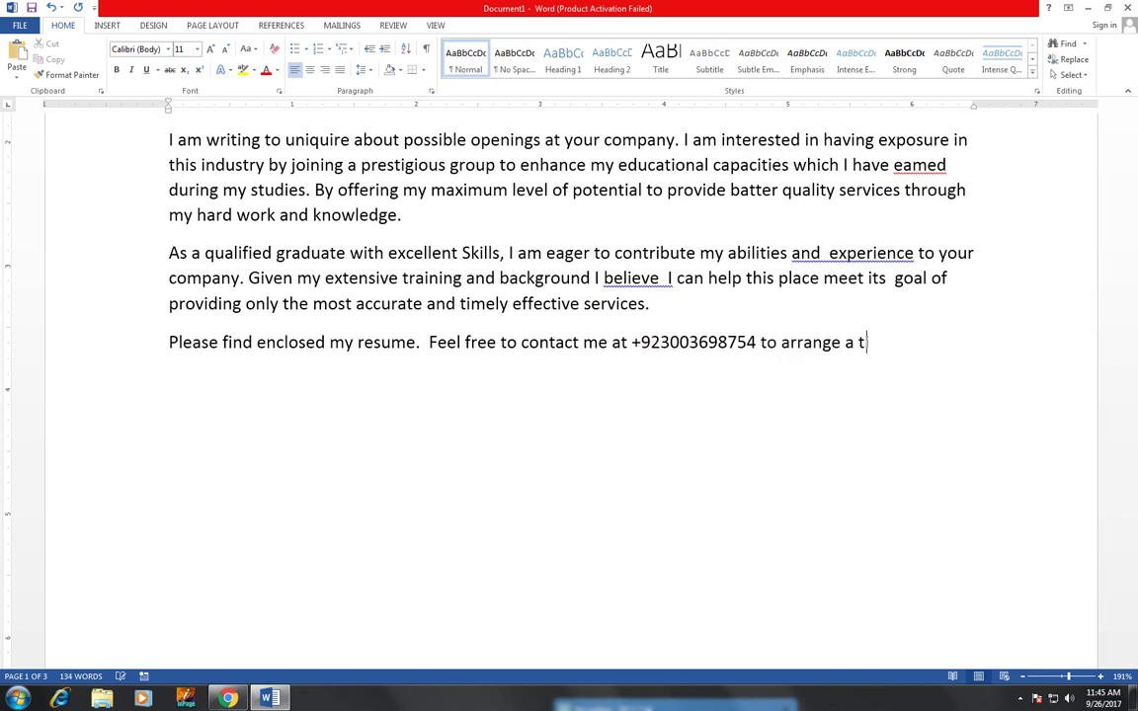
type("ime")
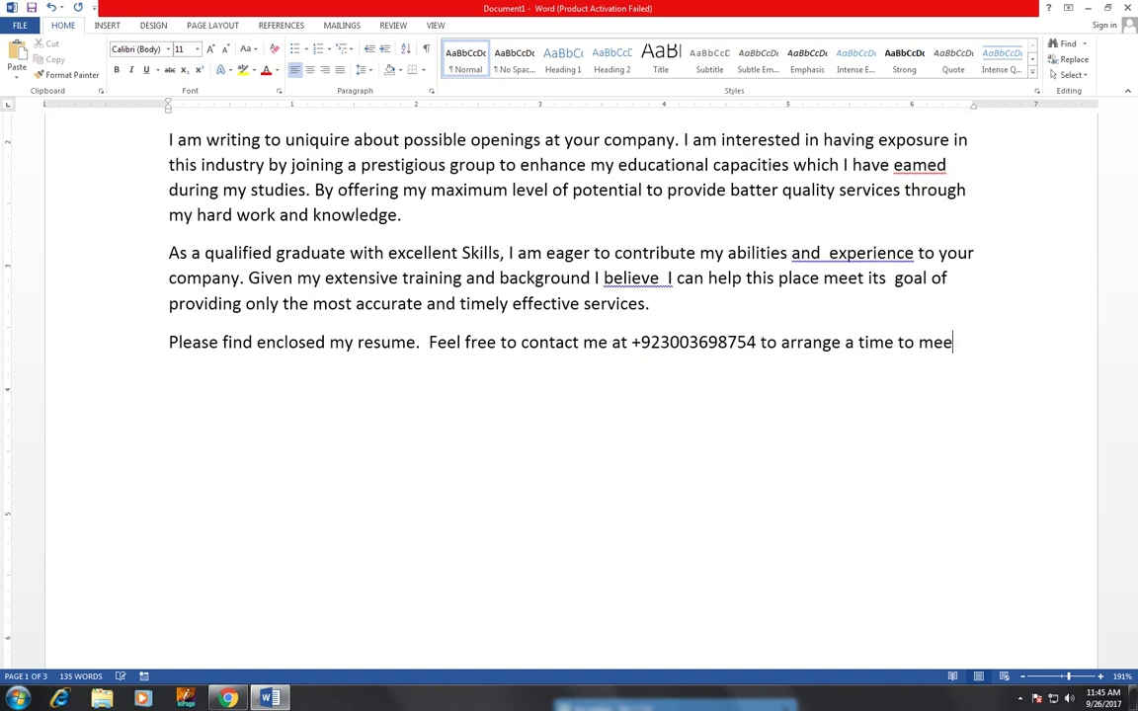
- Complete the sentence with 'to meet, I am looking forward hearing from you'
type("to meet")
key("BackSpace")
type(", I am ")
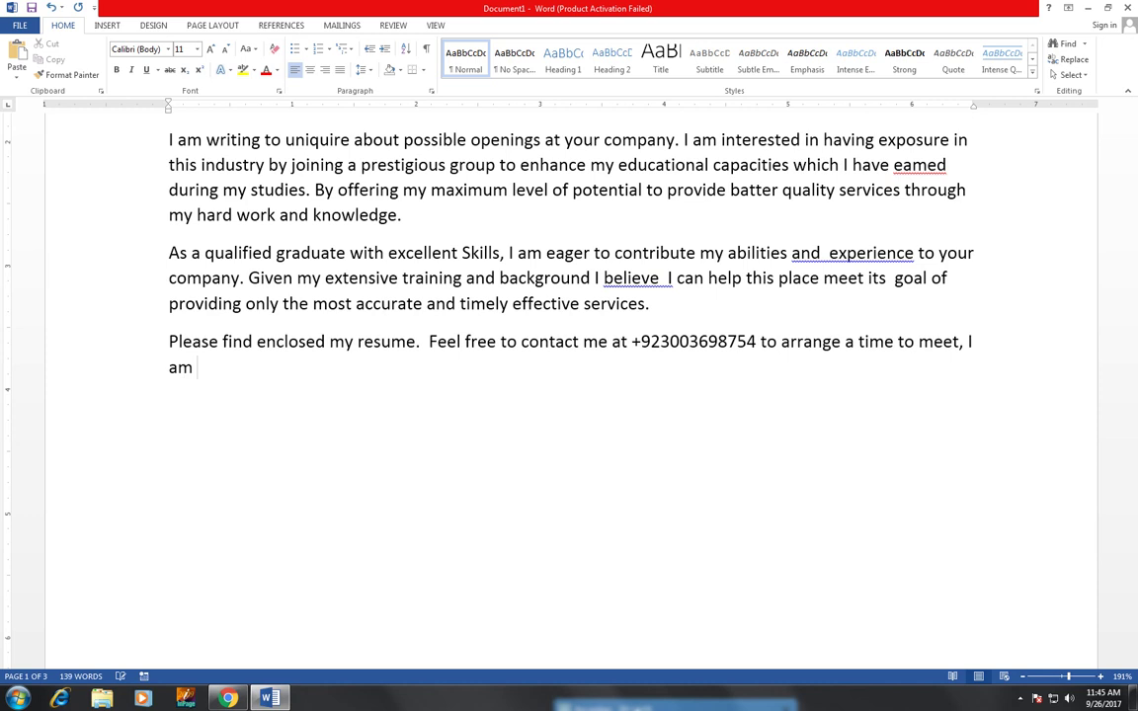
type("looking for")
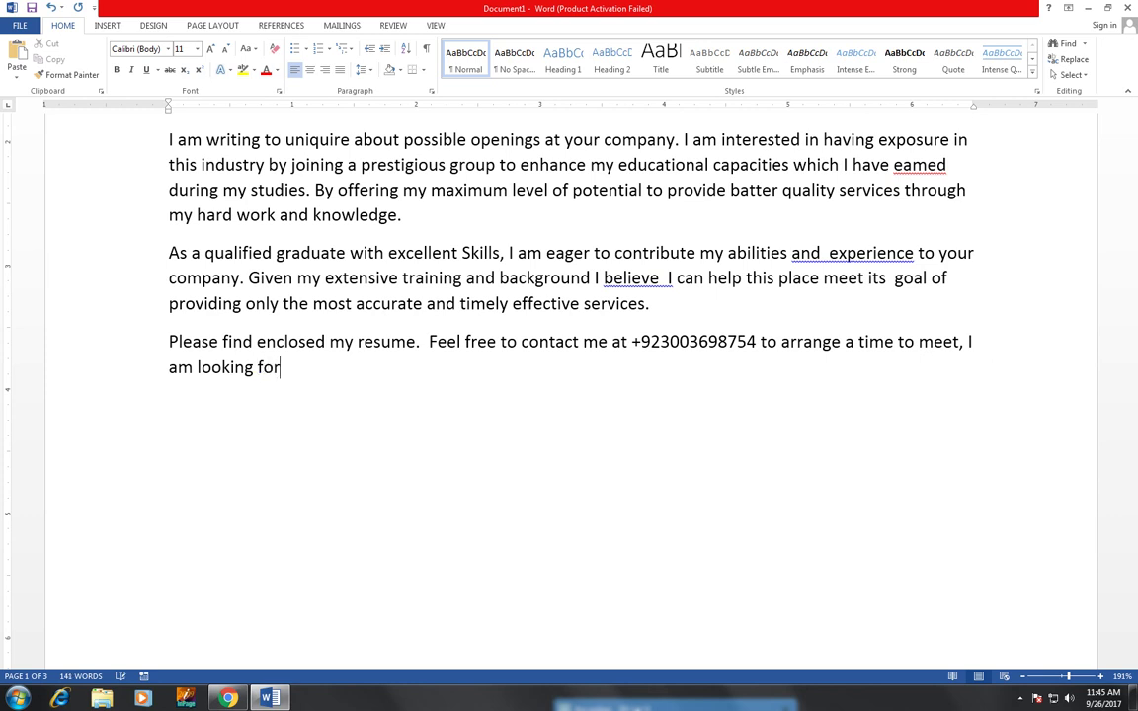
type("ward")
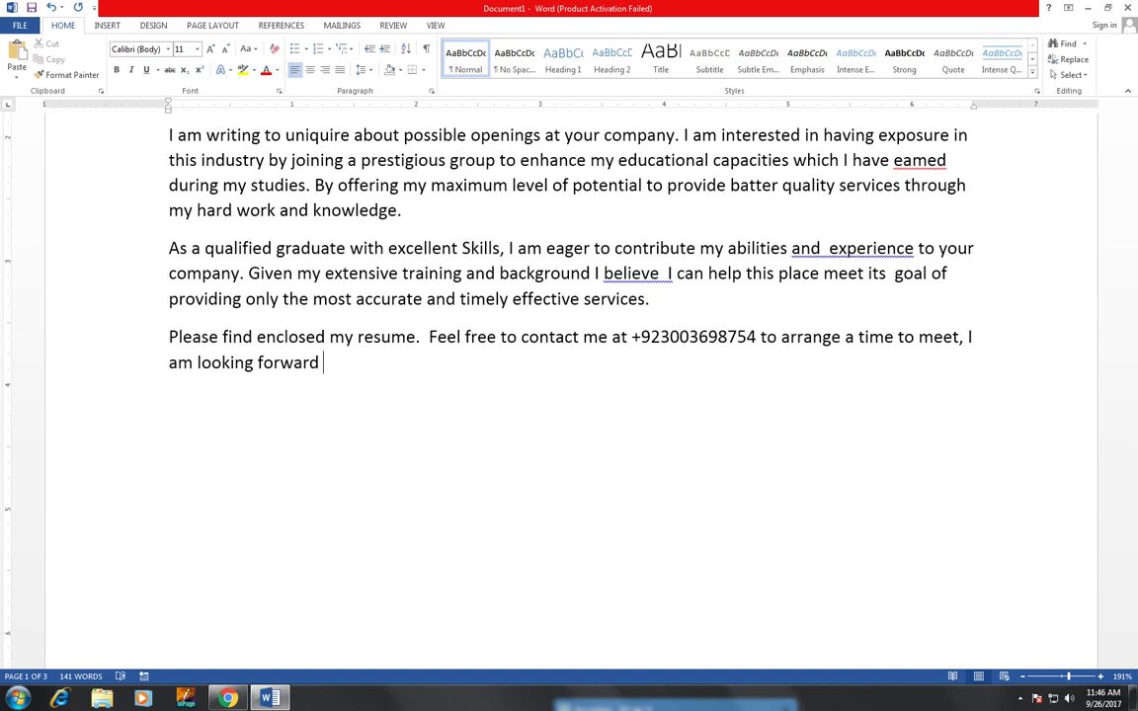
type(" hearing from you.")
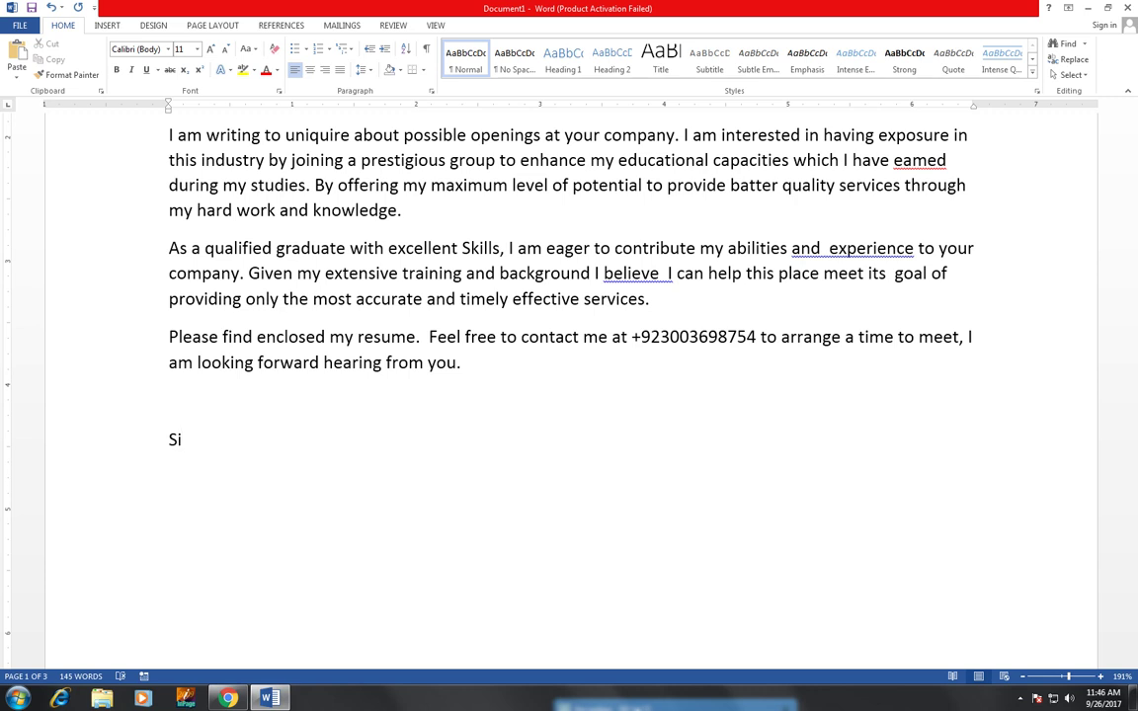
- Type the 'Sincere Regards' sign-off followed by the writer's full name
type("Sincere Regards,")
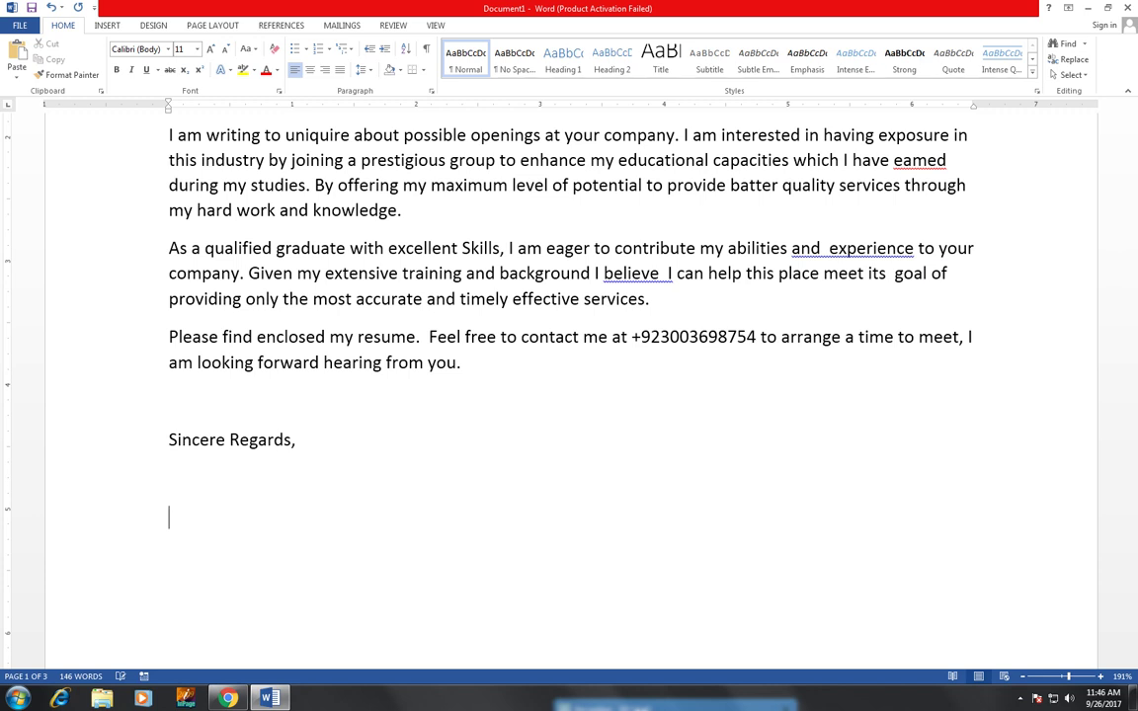
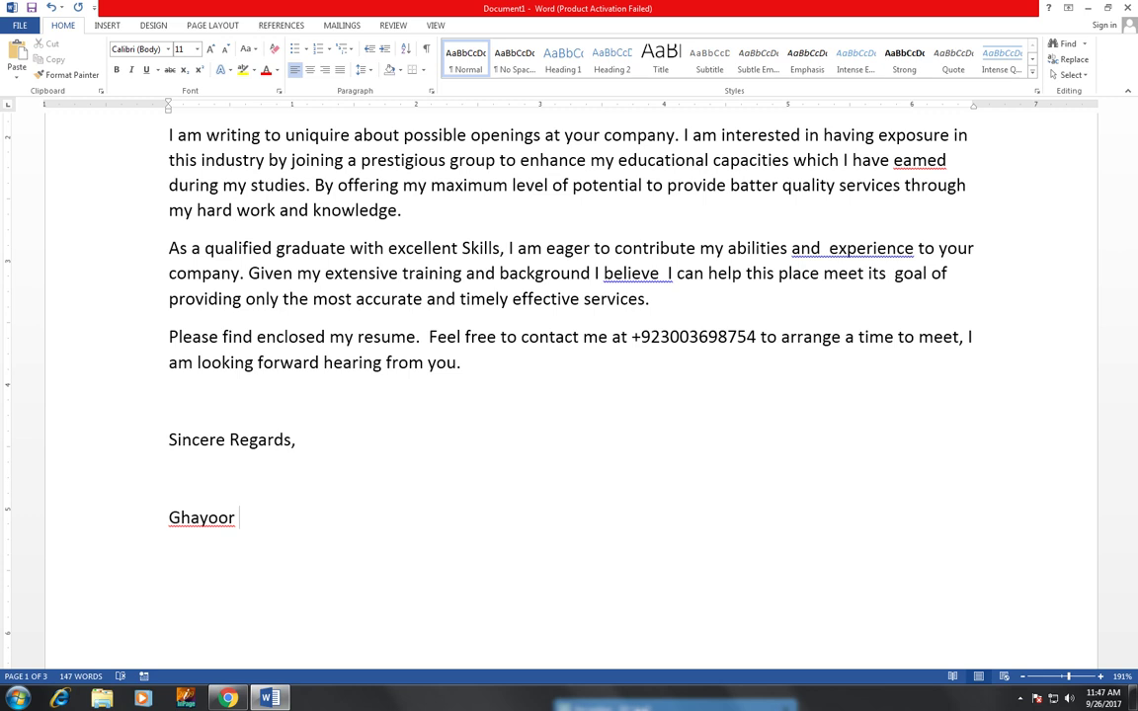
scroll(680, 293, "up", 5)
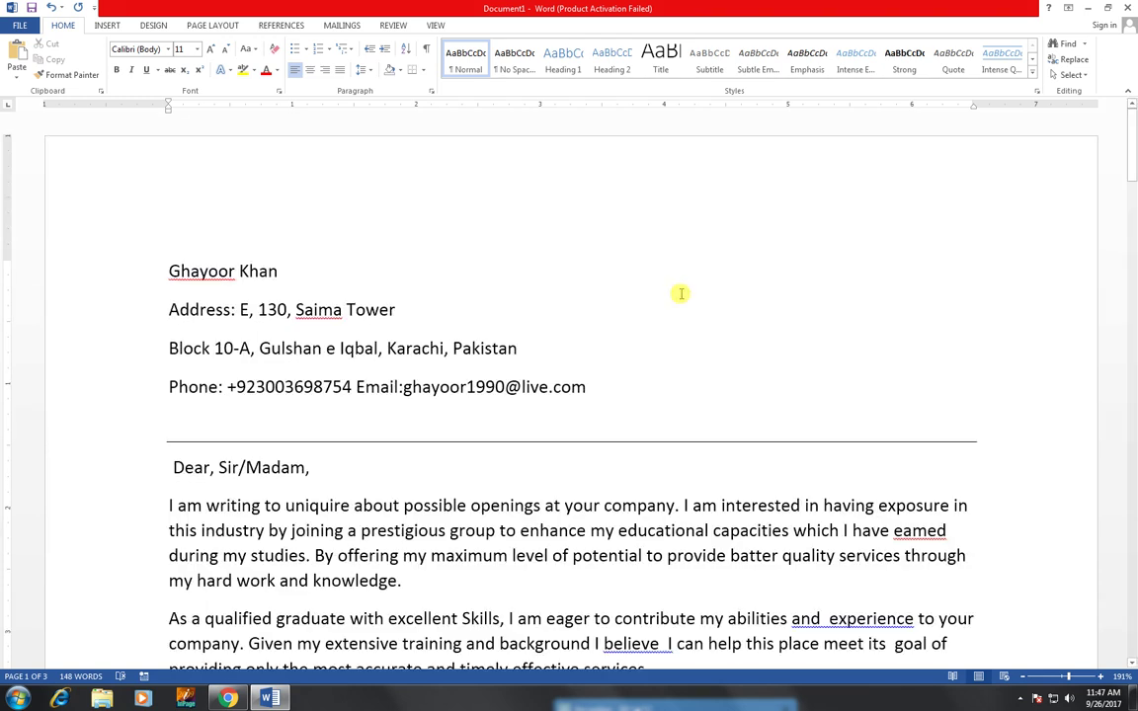
scroll(743, 345, "down", 4)
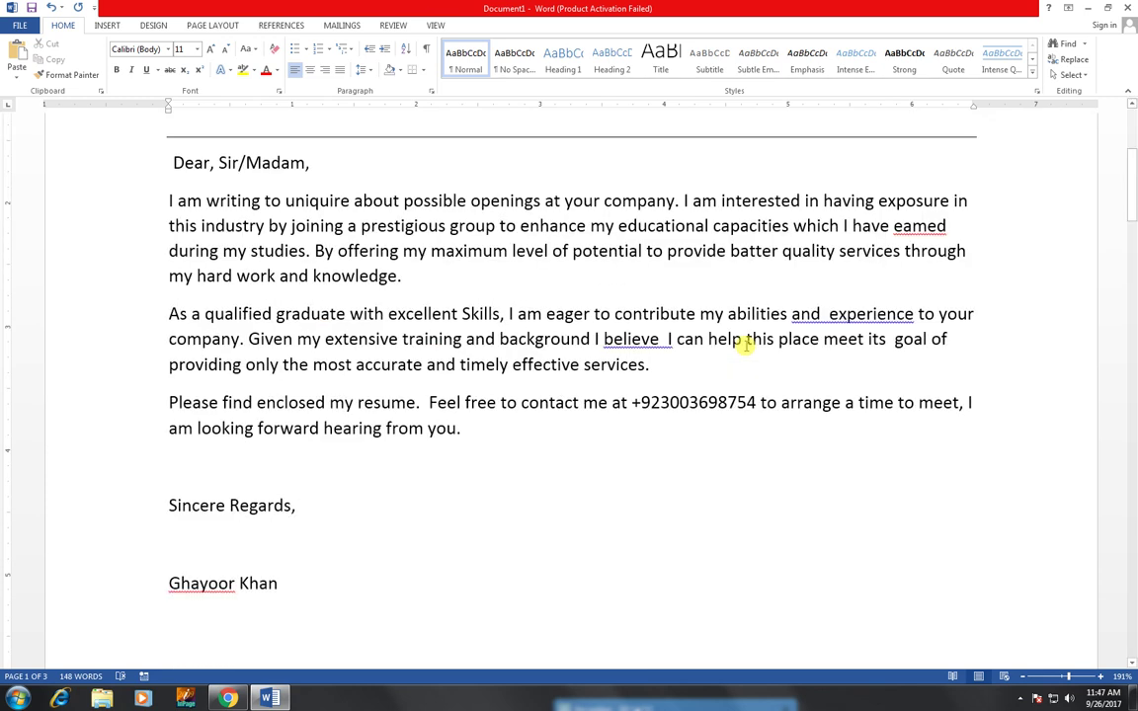
- Make the name header centred, bold Arial 16 pt, and centre the three contact lines below it
scroll(635, 427, "up", 4)
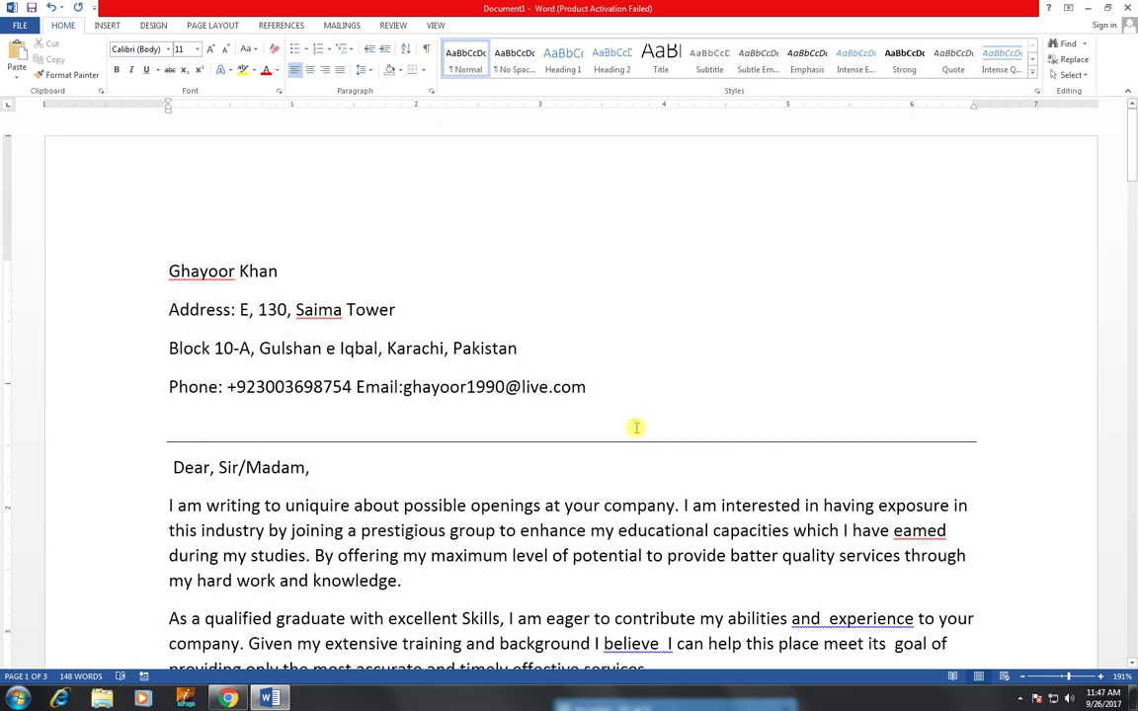
left_click(129, 270)
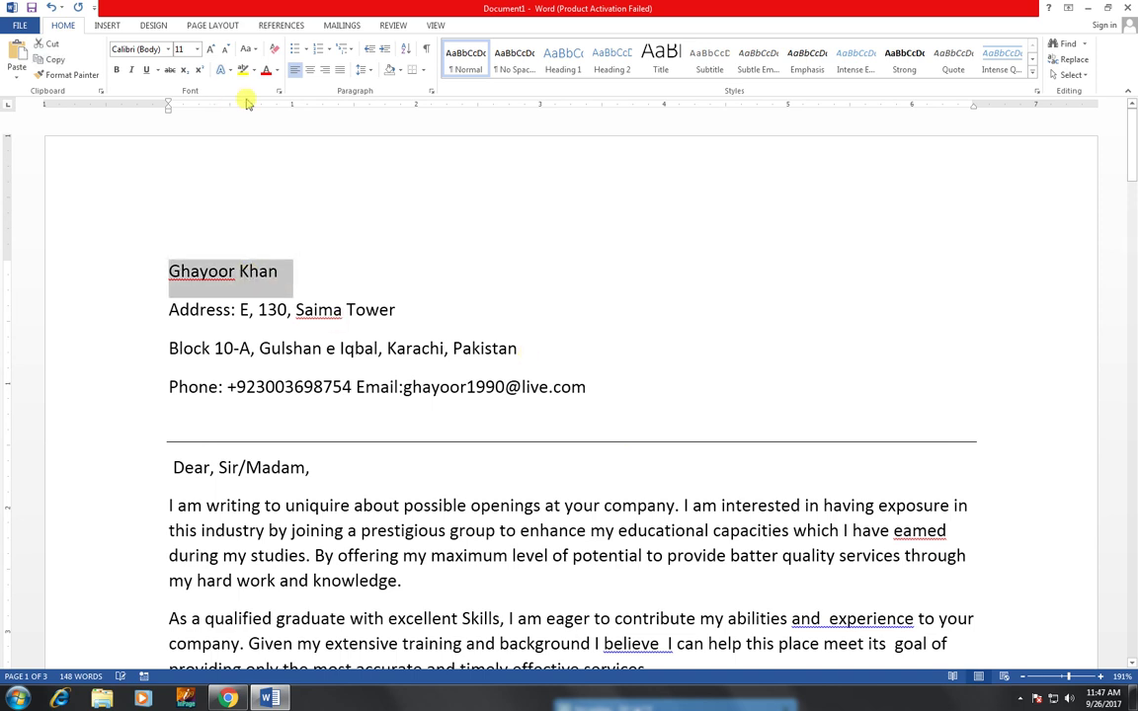
left_click(310, 71)
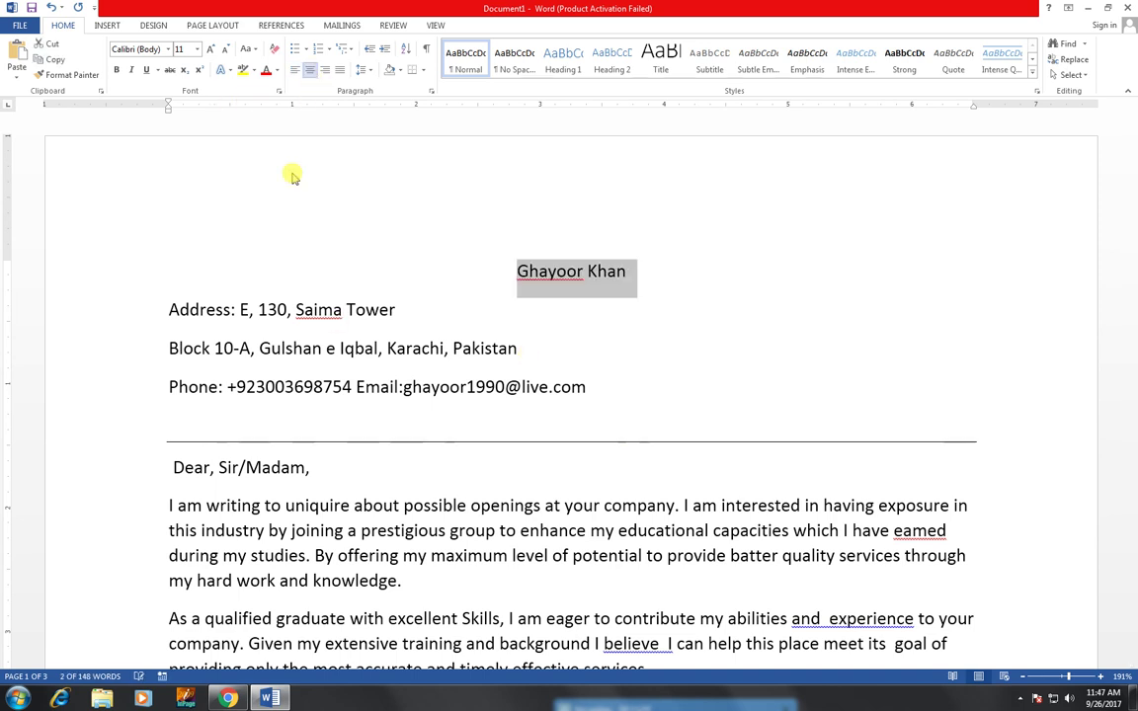
left_click(170, 49)
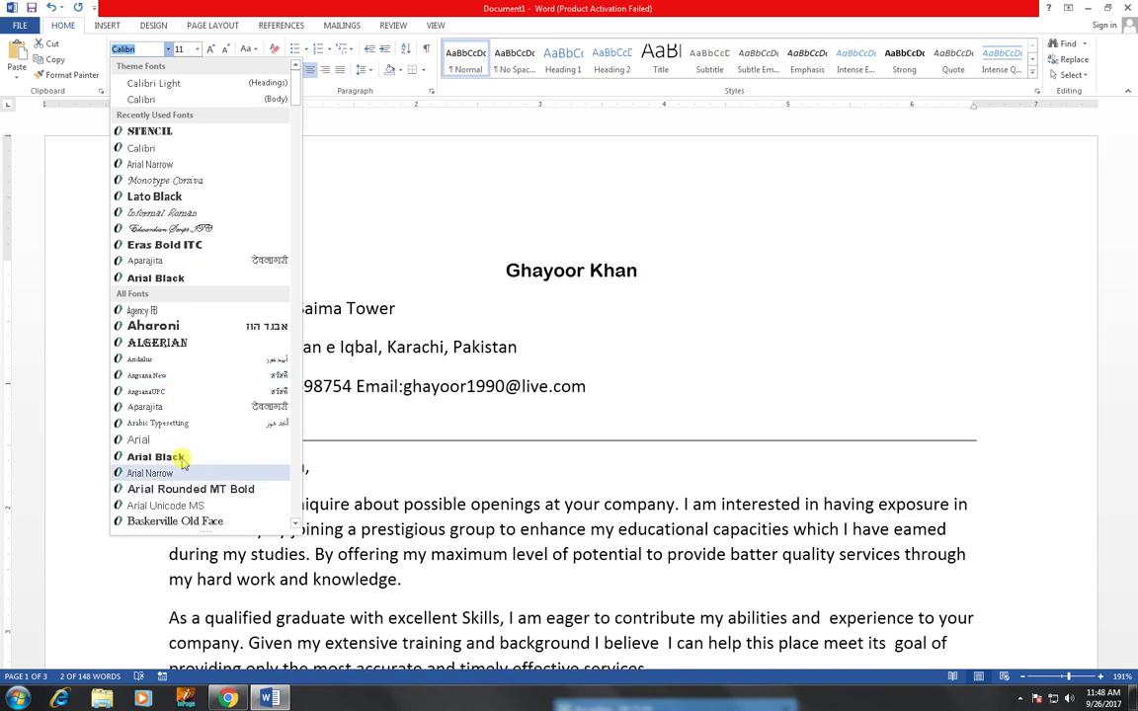
left_click(163, 439)
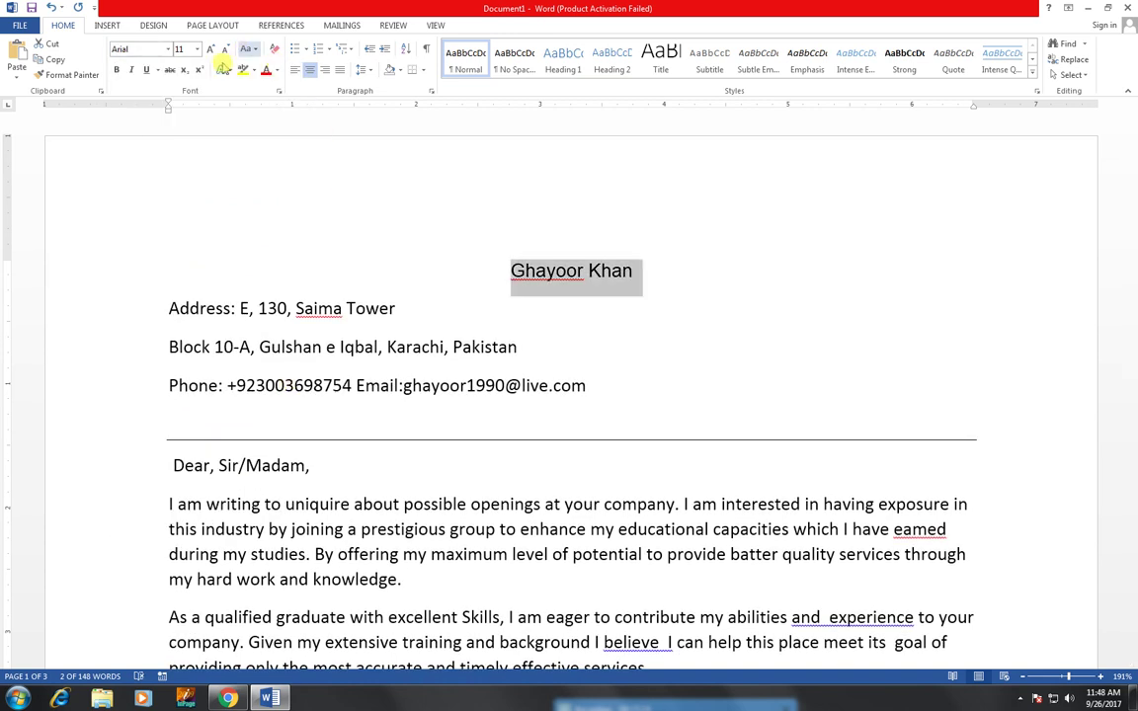
left_click(211, 50)
left_click(211, 49)
left_click(211, 49)
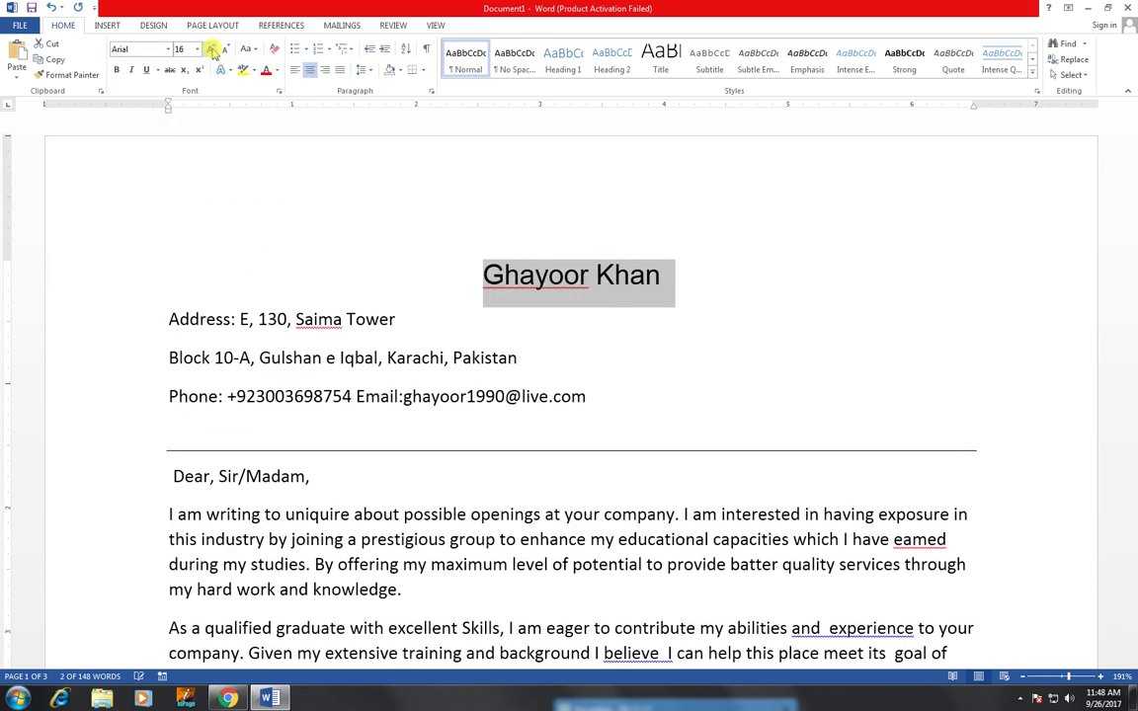
left_click(115, 69)
left_click_drag(168, 313, 609, 412)
left_click(309, 69)
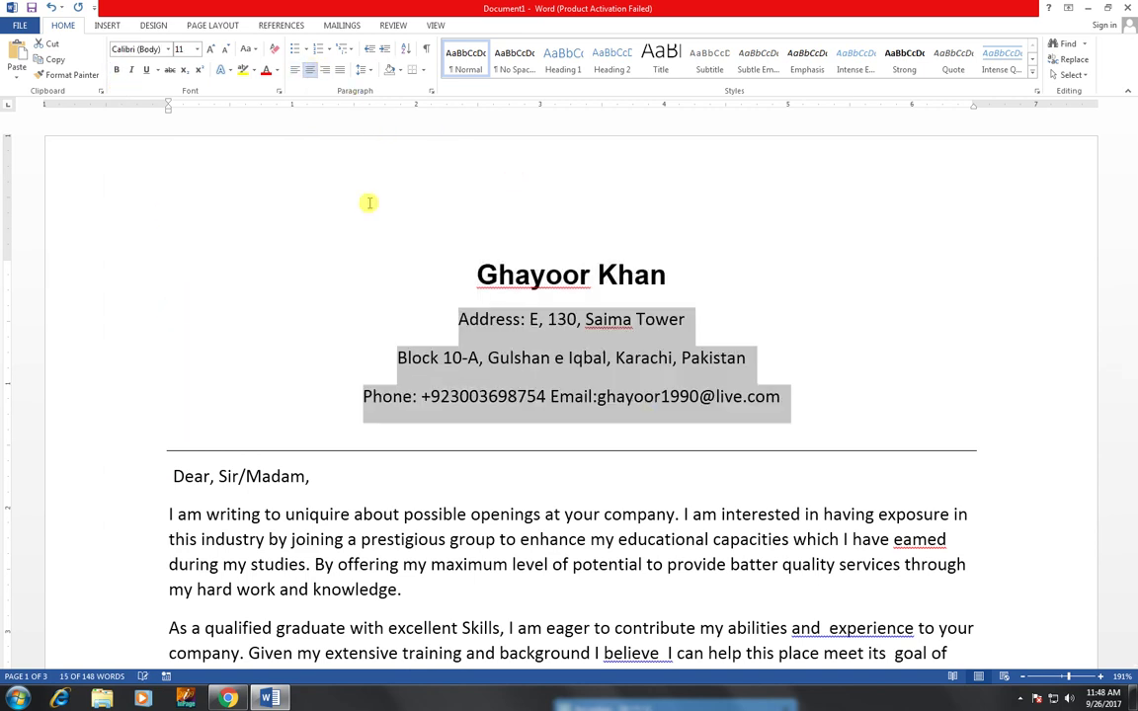
- Bold the Address:, Phone: and Email: labels in the header
left_click(526, 318)
left_click_drag(526, 318, 436, 318)
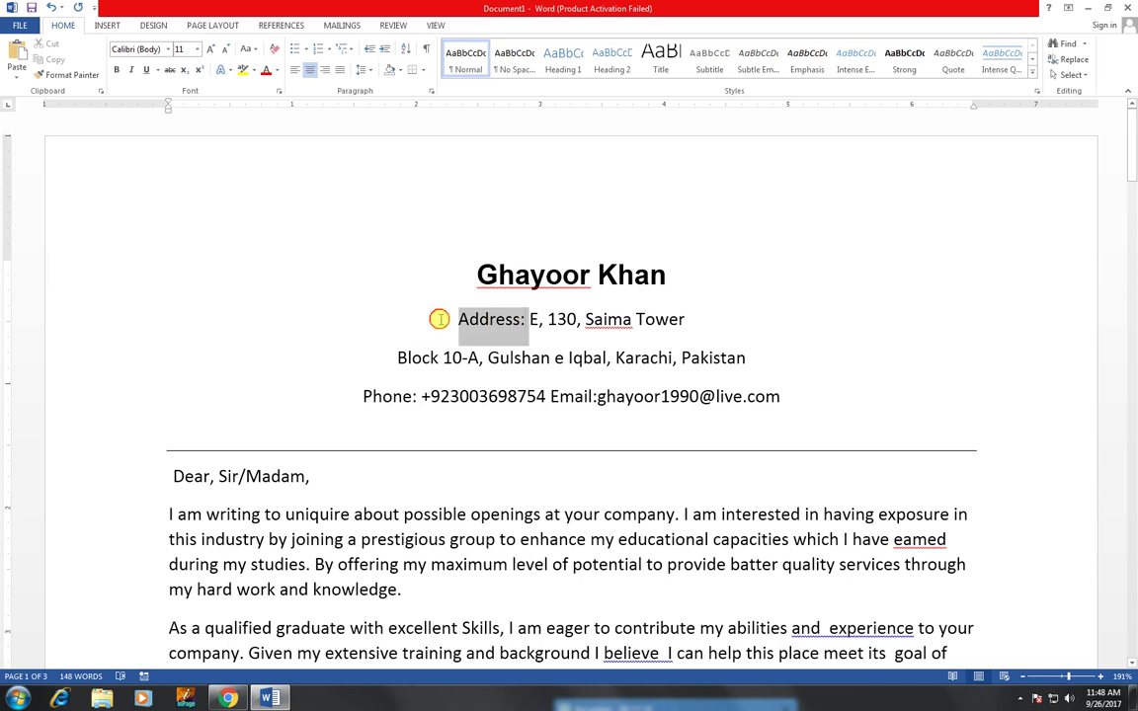
left_click(115, 70)
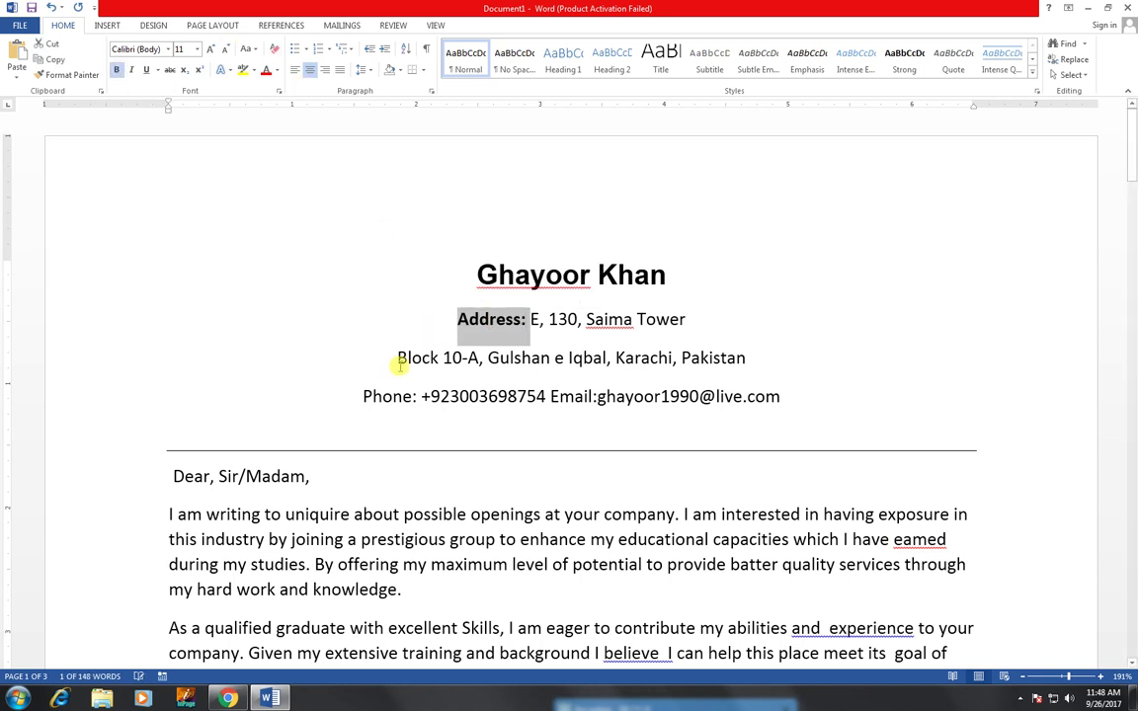
left_click_drag(361, 395, 421, 396)
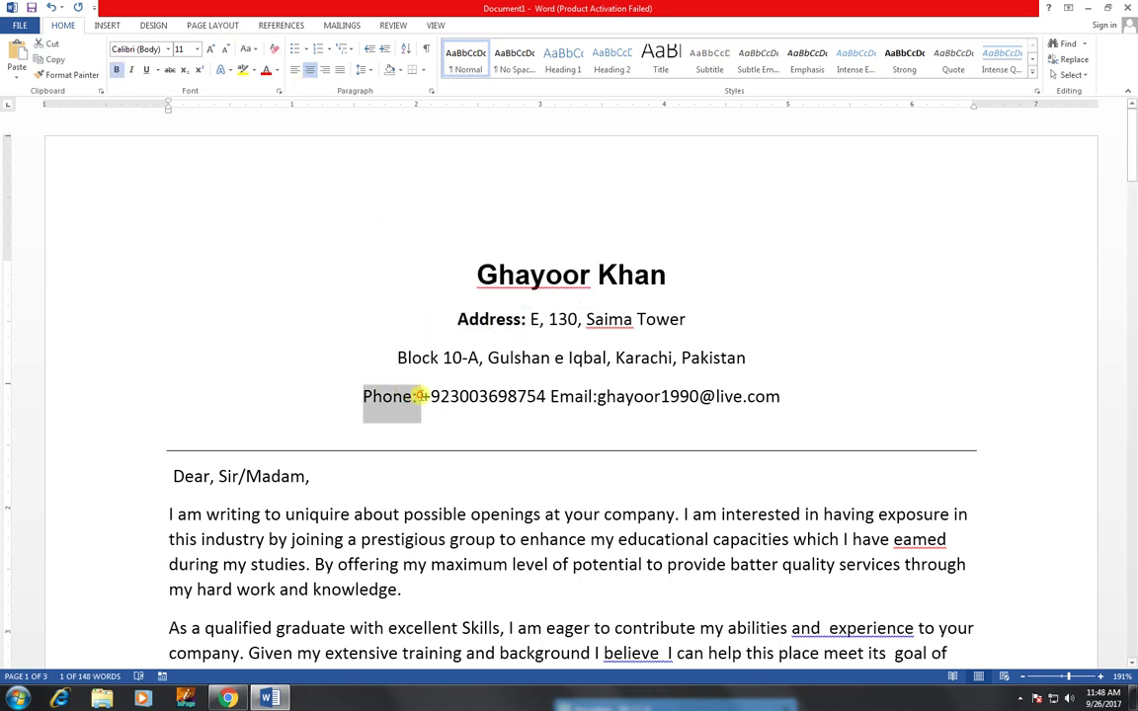
left_click(116, 71)
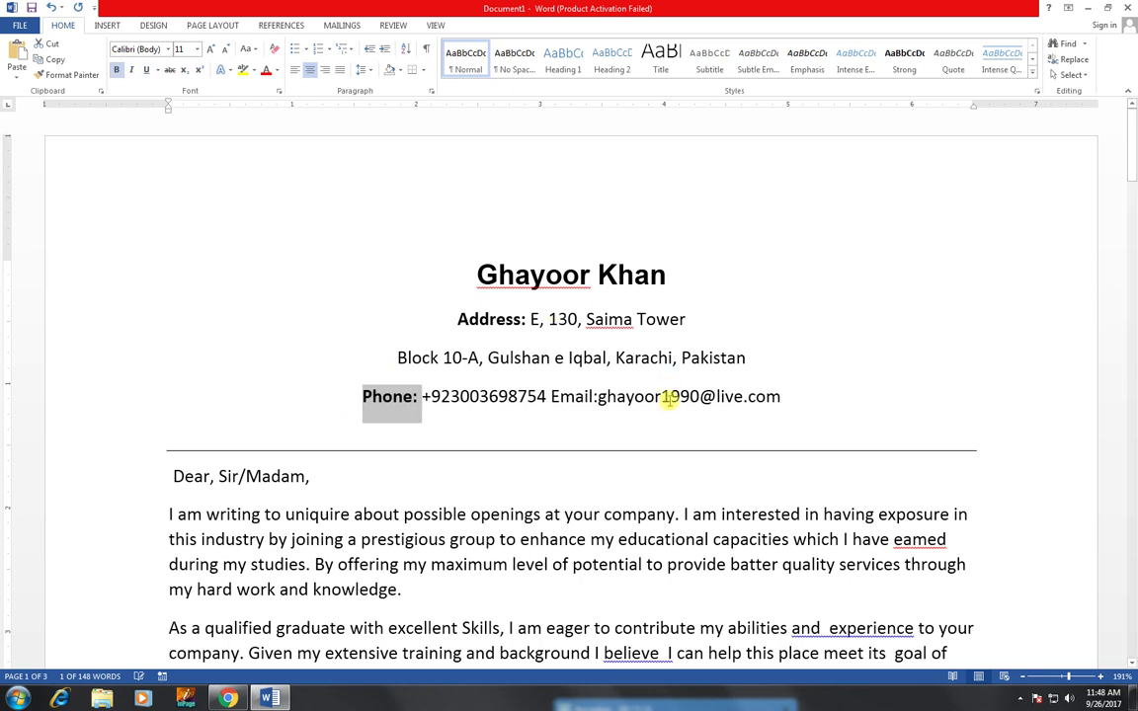
left_click(550, 395)
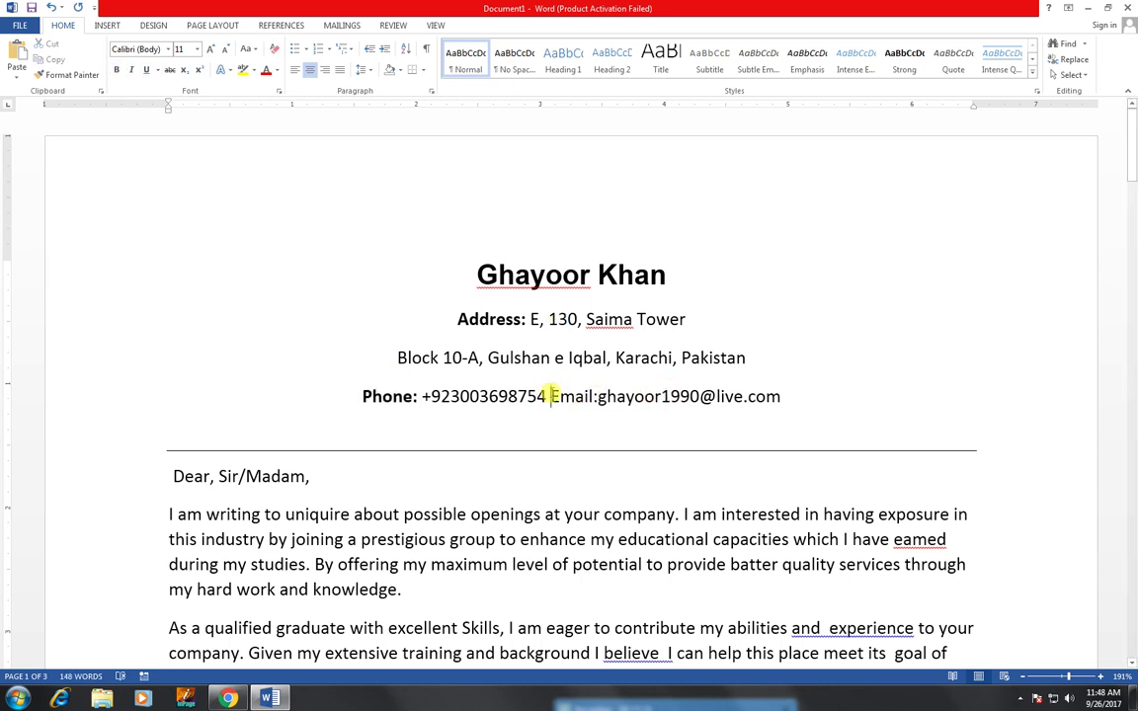
left_click_drag(590, 395, 602, 396)
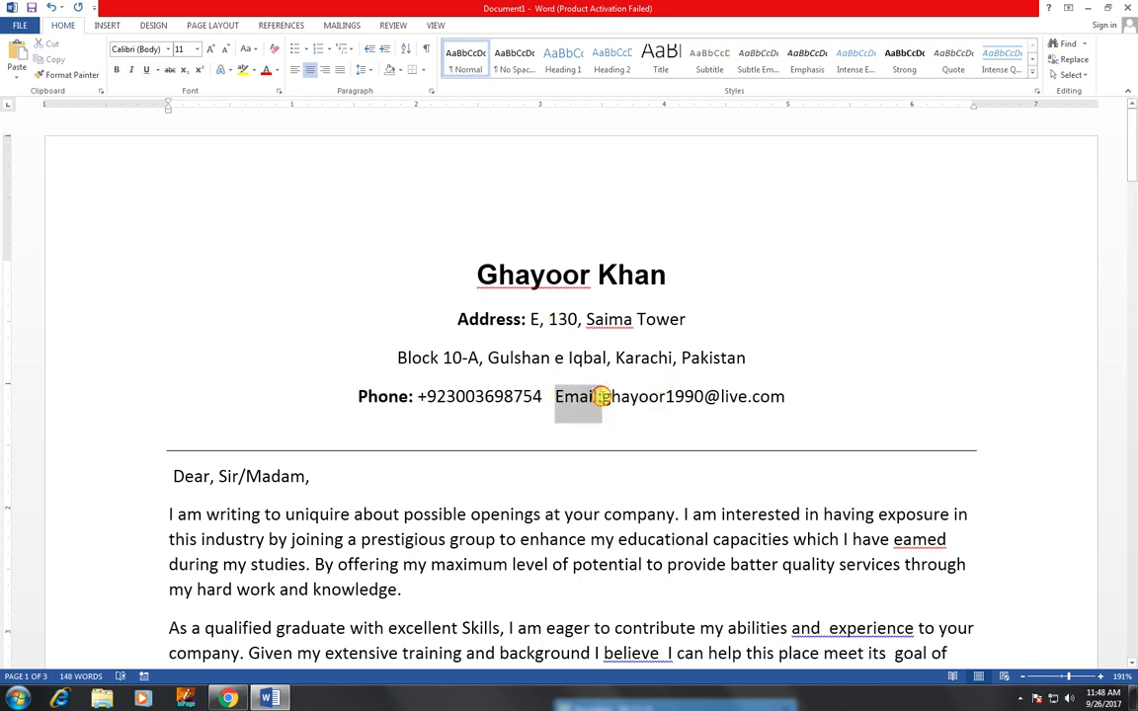
left_click(119, 71)
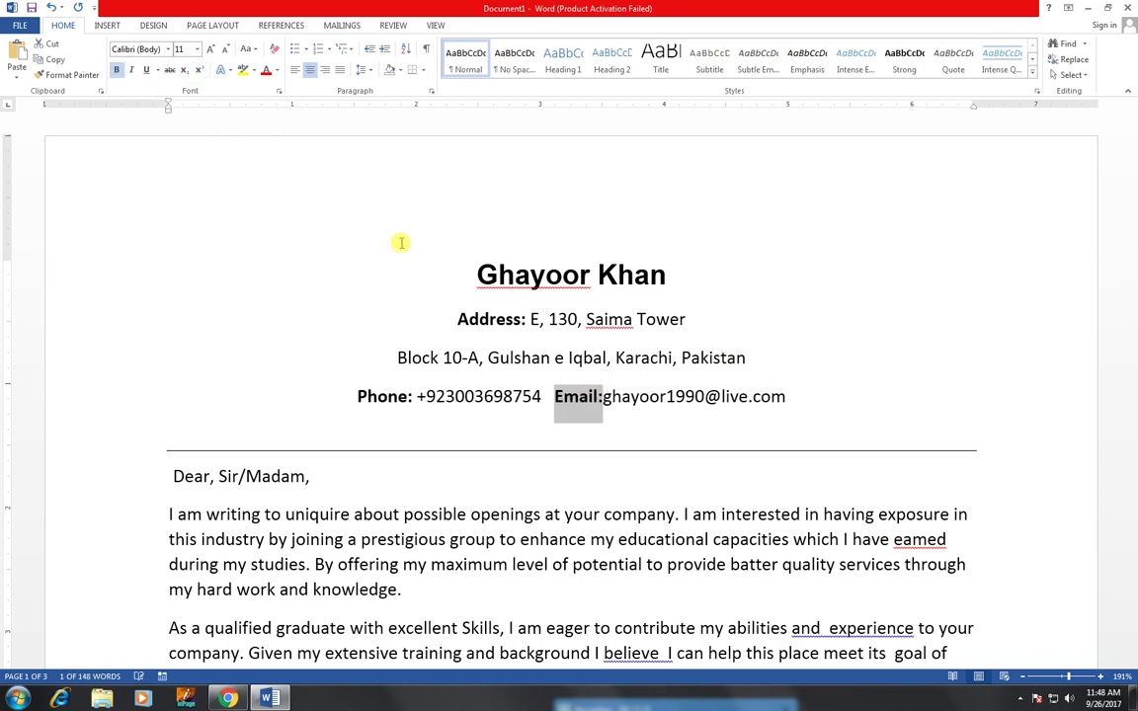
left_click(602, 396)
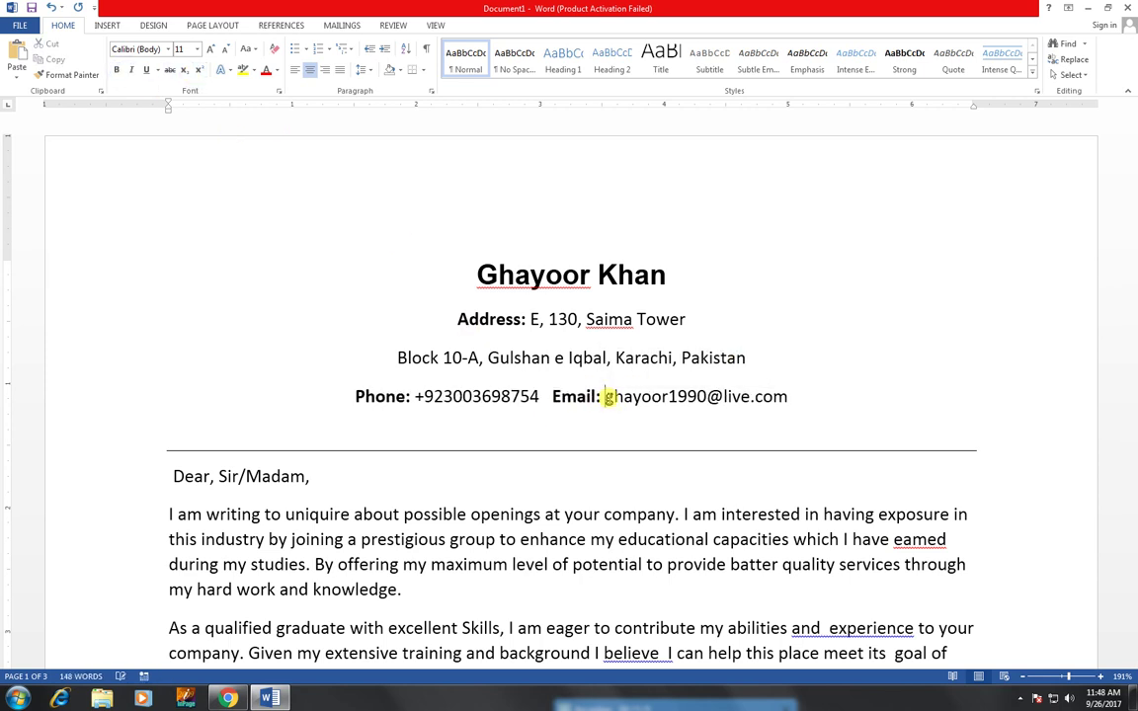
- Apply No Spacing to the two address lines, recentre them, and add a blank line before the phone line
left_click_drag(457, 319, 724, 361)
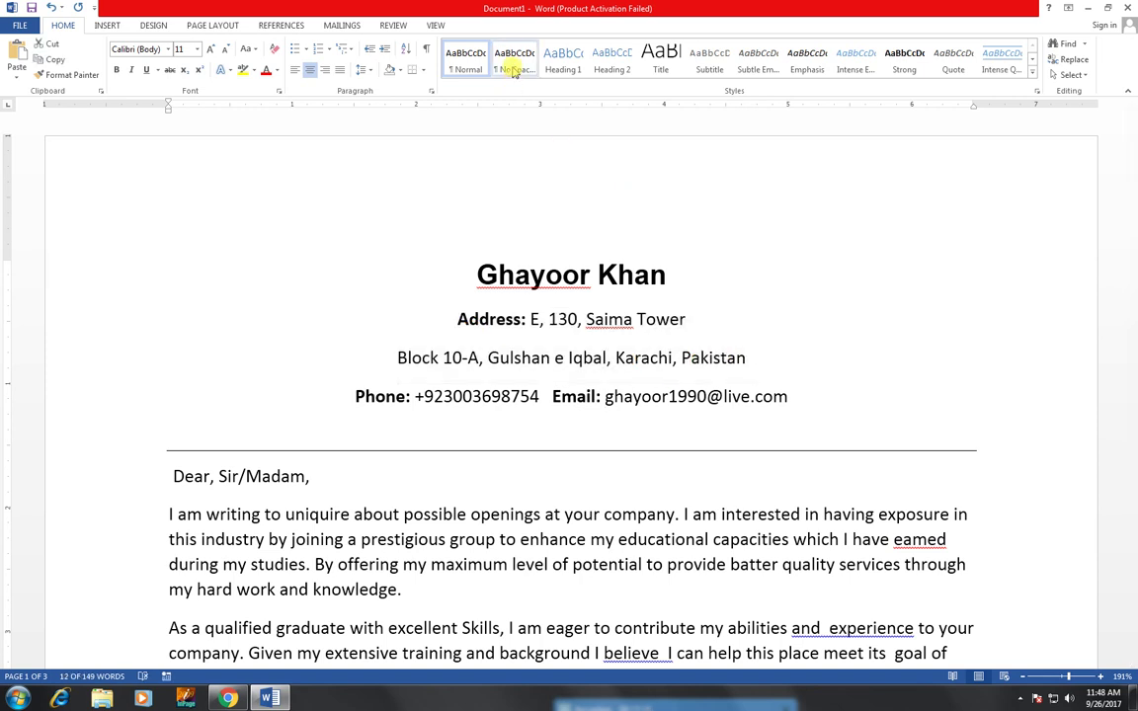
left_click(515, 65)
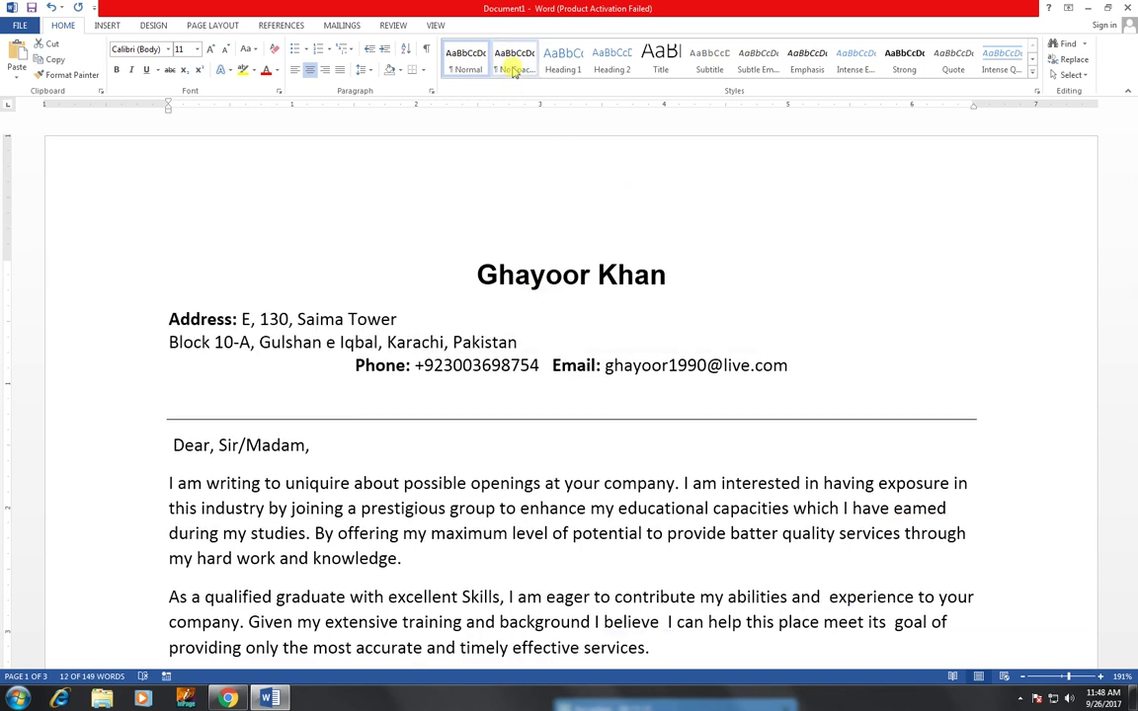
left_click(309, 69)
left_click(787, 338)
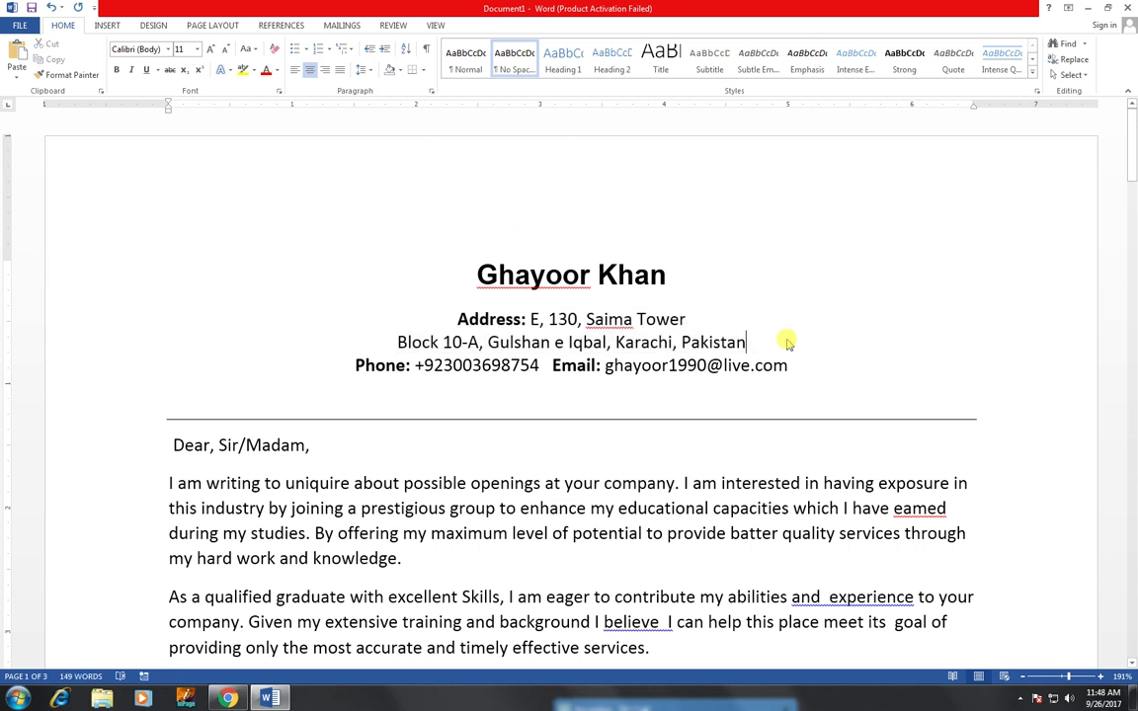
key("Return")
key("Return")
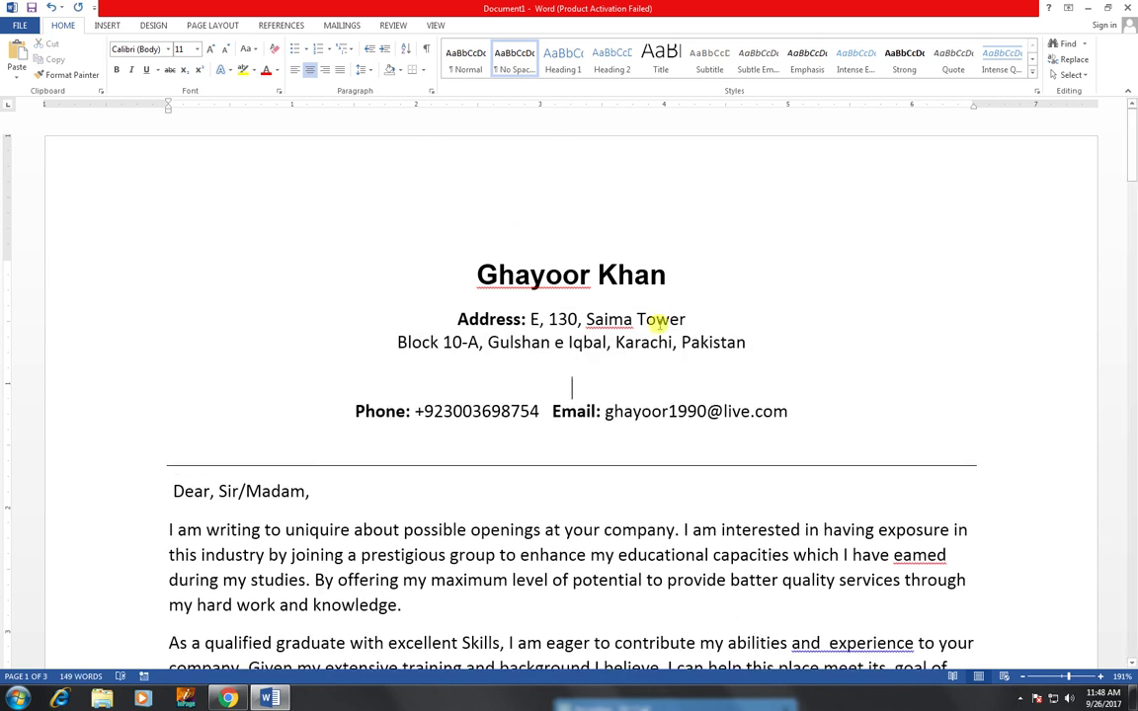
key("BackSpace")
scroll(620, 424, "down", 3)
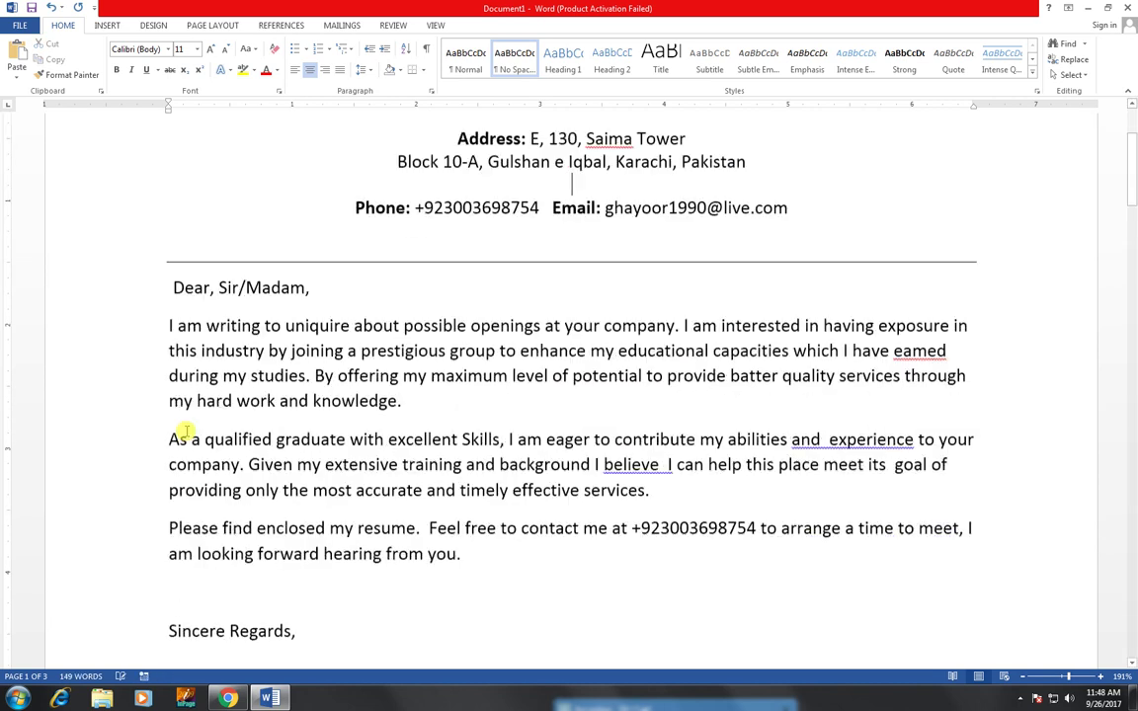
key("Down")
key("Down")
key("Down")
- Make the 'Dear, Sir/Madam,' greeting bold Arial
left_click_drag(150, 271, 150, 245)
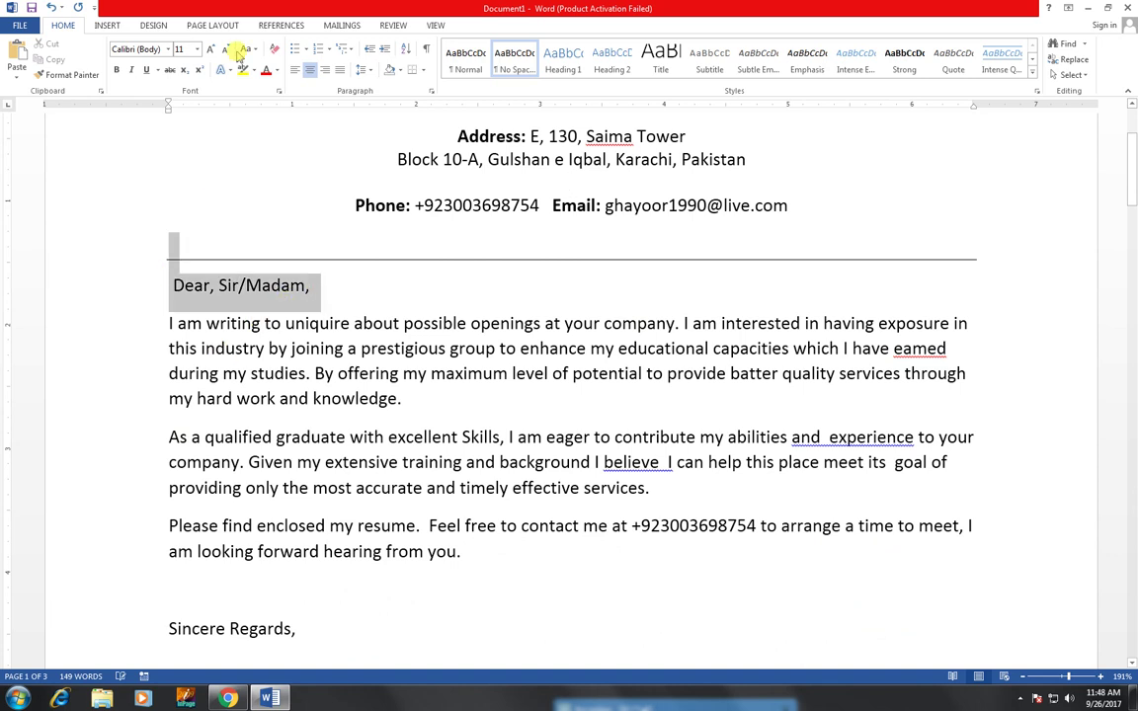
left_click(115, 69)
left_click(168, 48)
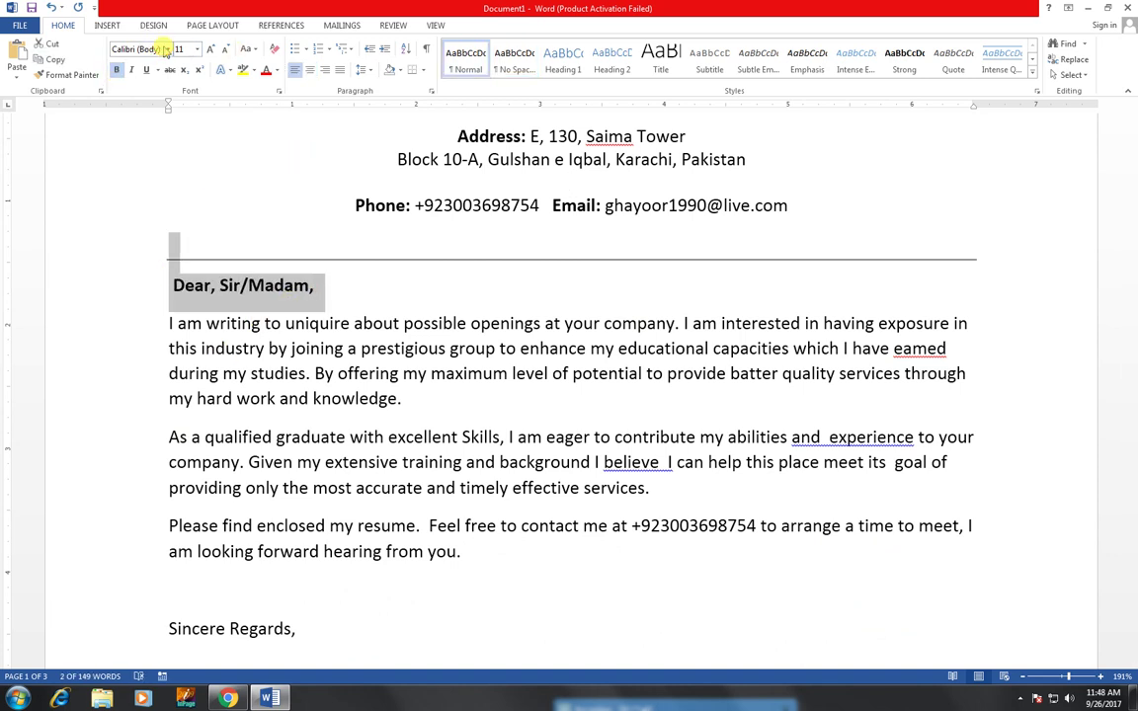
key("BackSpace")
key("BackSpace")
key("BackSpace")
key("BackSpace")
key("BackSpace")
key("BackSpace")
key("BackSpace")
left_click(169, 49)
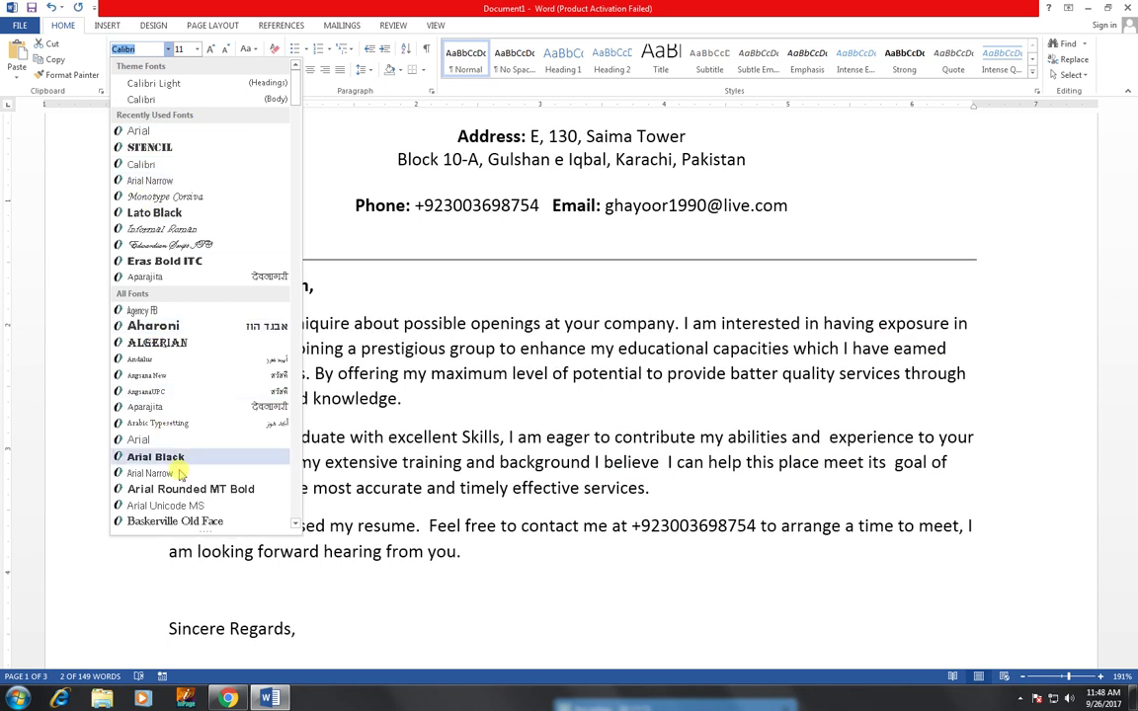
left_click(163, 440)
- Set the letter body through the closing in Arial, enlarged to 12 pt
left_click(170, 322)
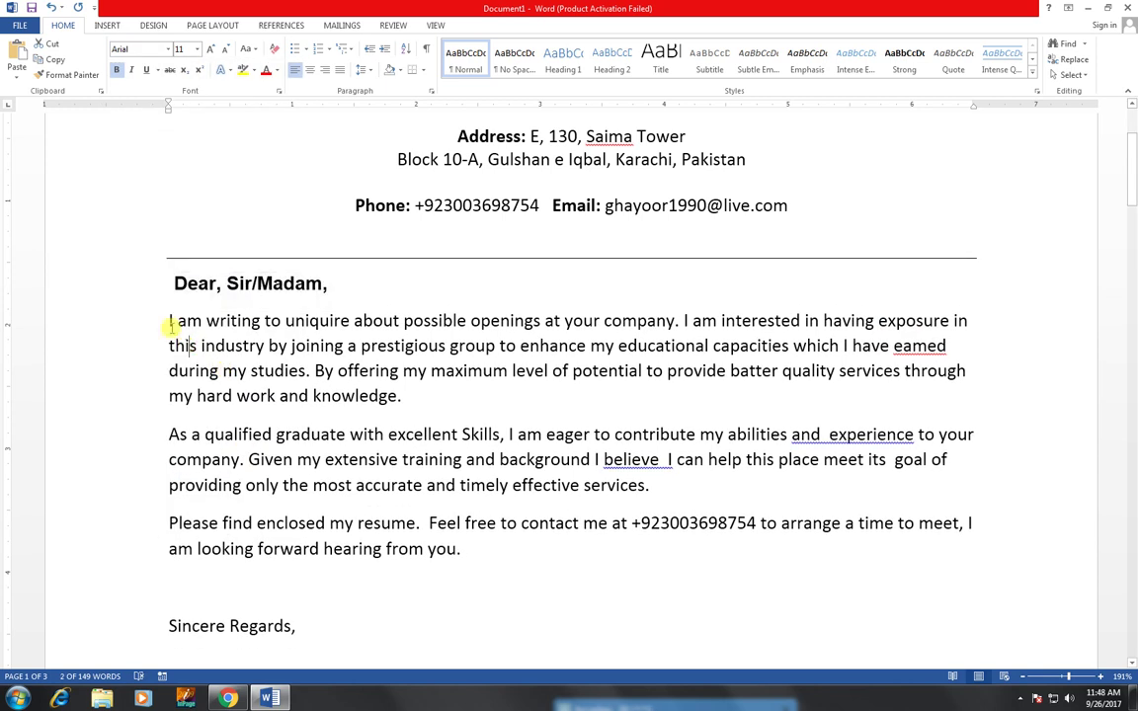
left_click_drag(169, 322, 526, 583)
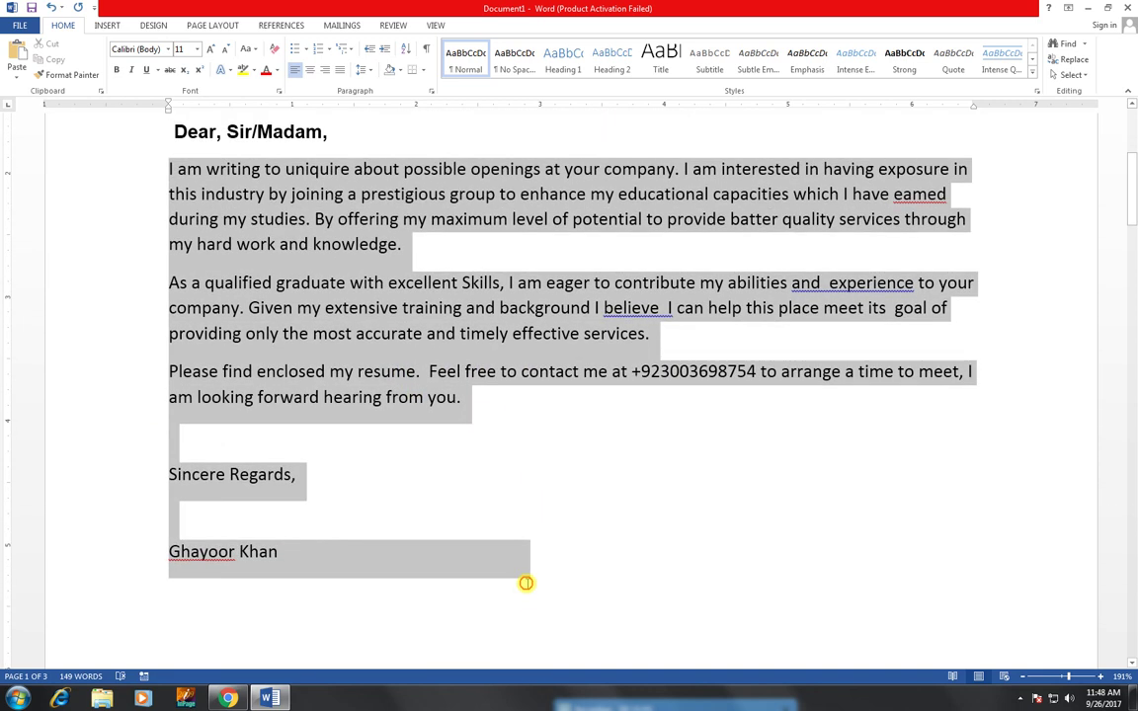
left_click(168, 48)
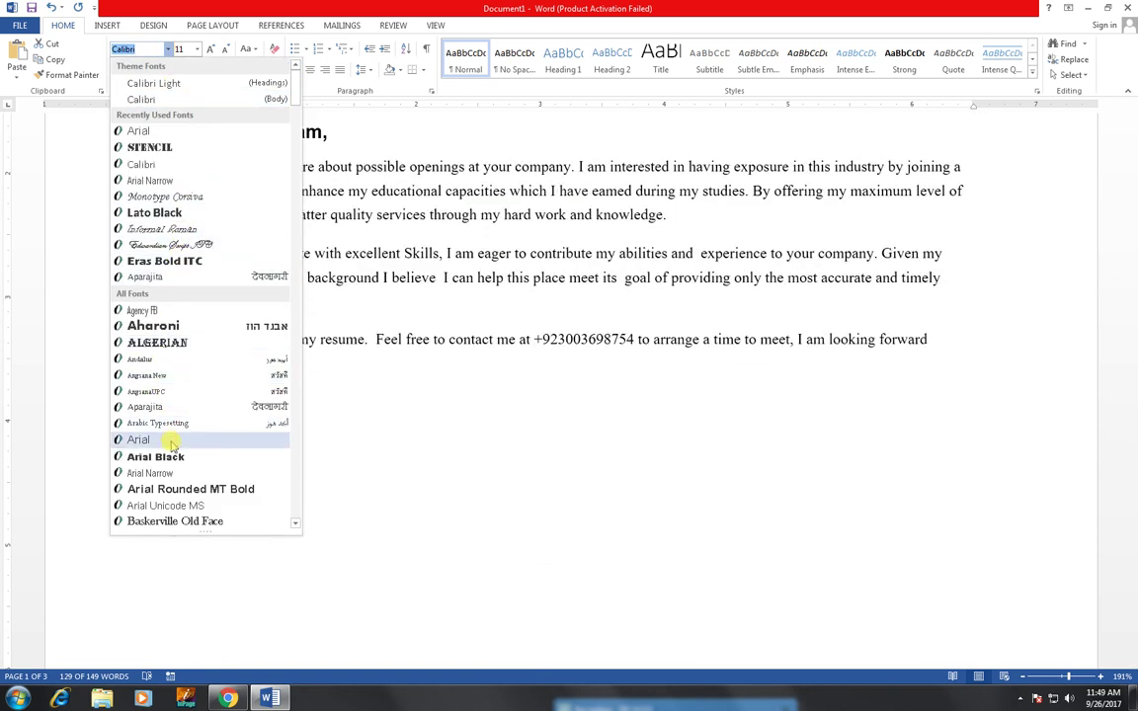
left_click(173, 438)
scroll(415, 455, "up", 4)
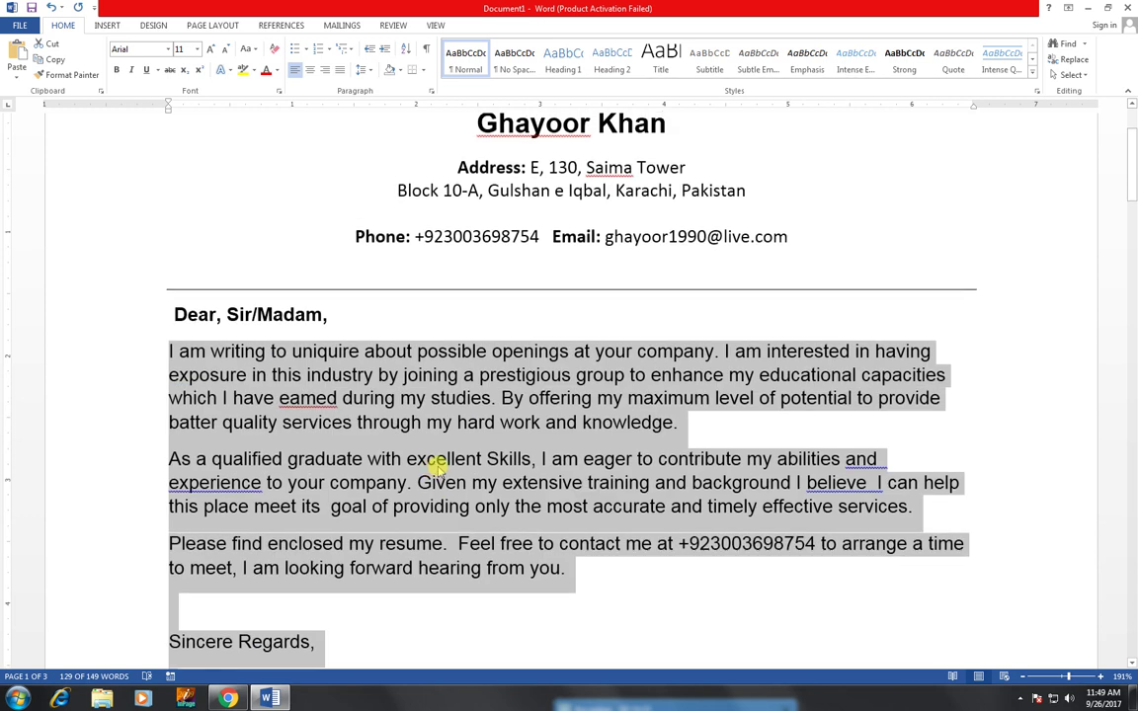
left_click(210, 50)
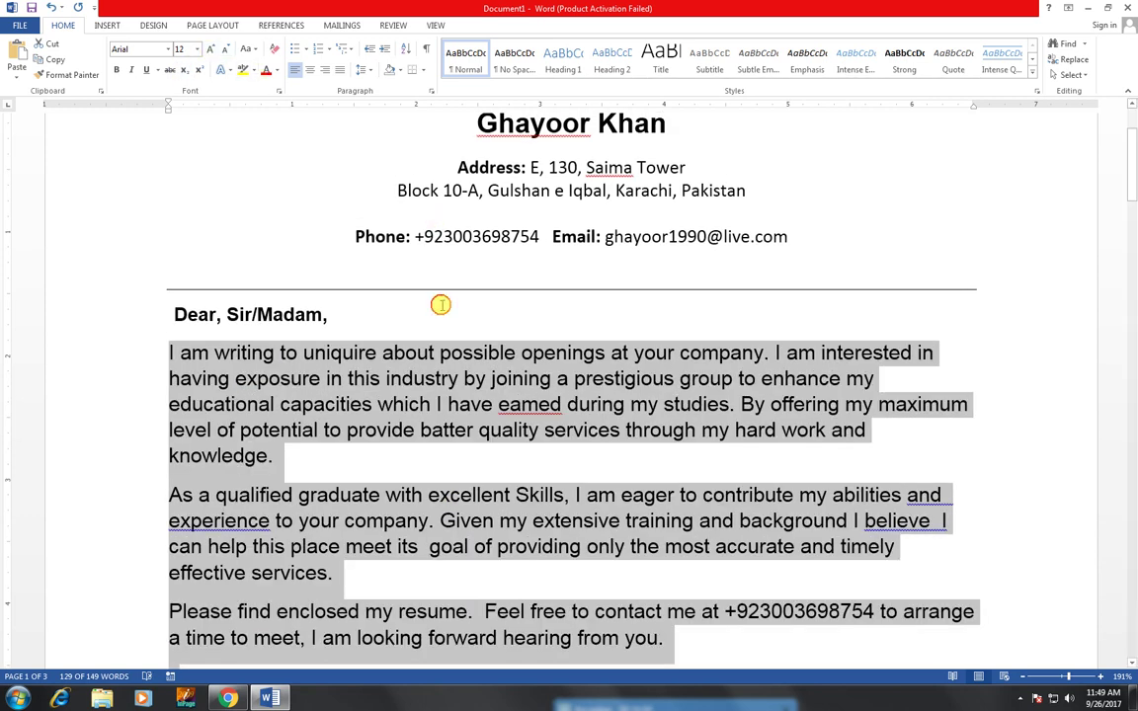
left_click(490, 314)
scroll(490, 314, "up", 3)
scroll(503, 296, "down", 10)
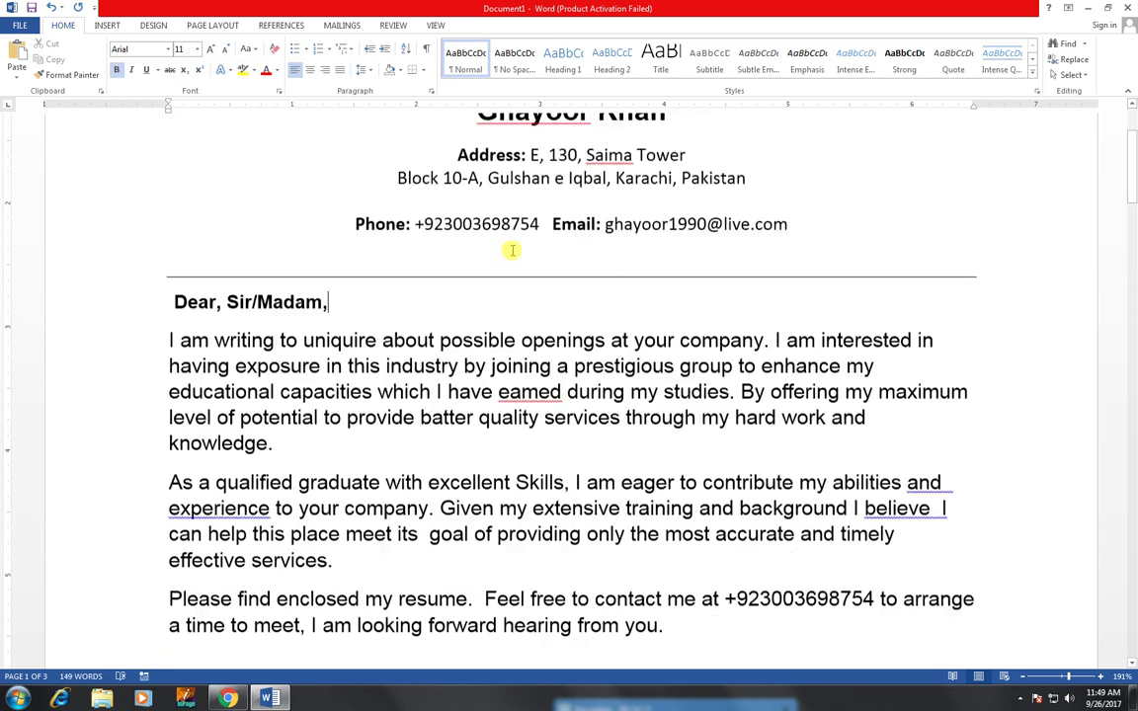
scroll(471, 383, "up", 10)
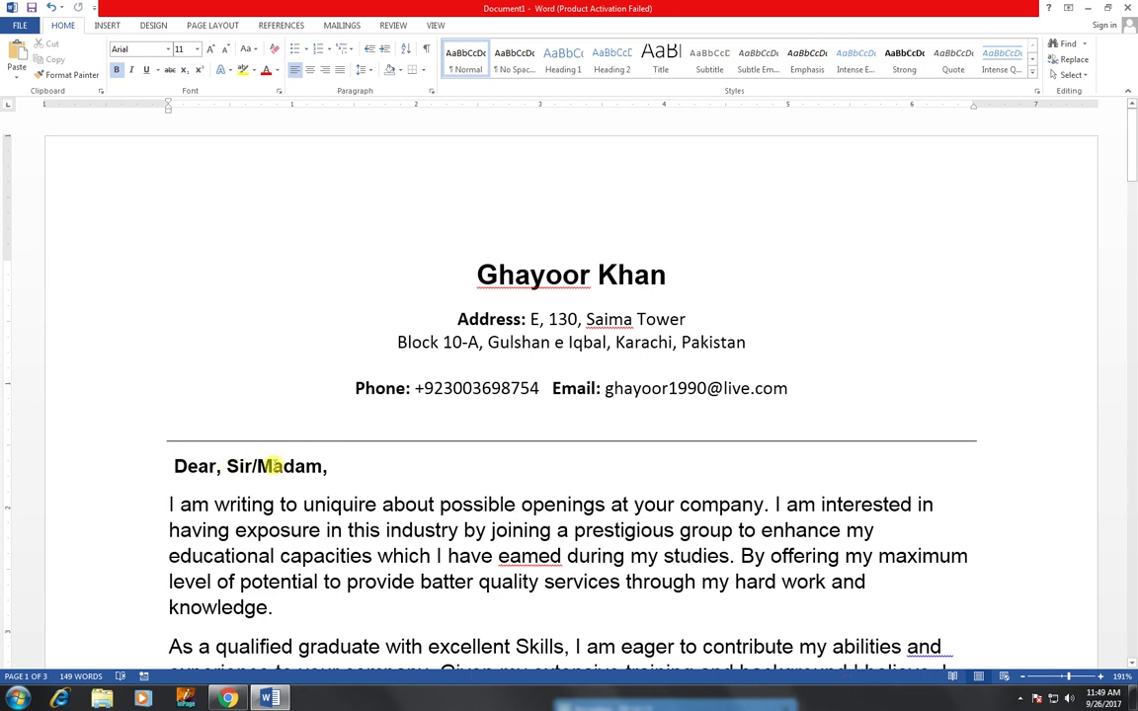
- Insert blank space above the greeting
left_click(174, 466)
key("Return")
key("Return")
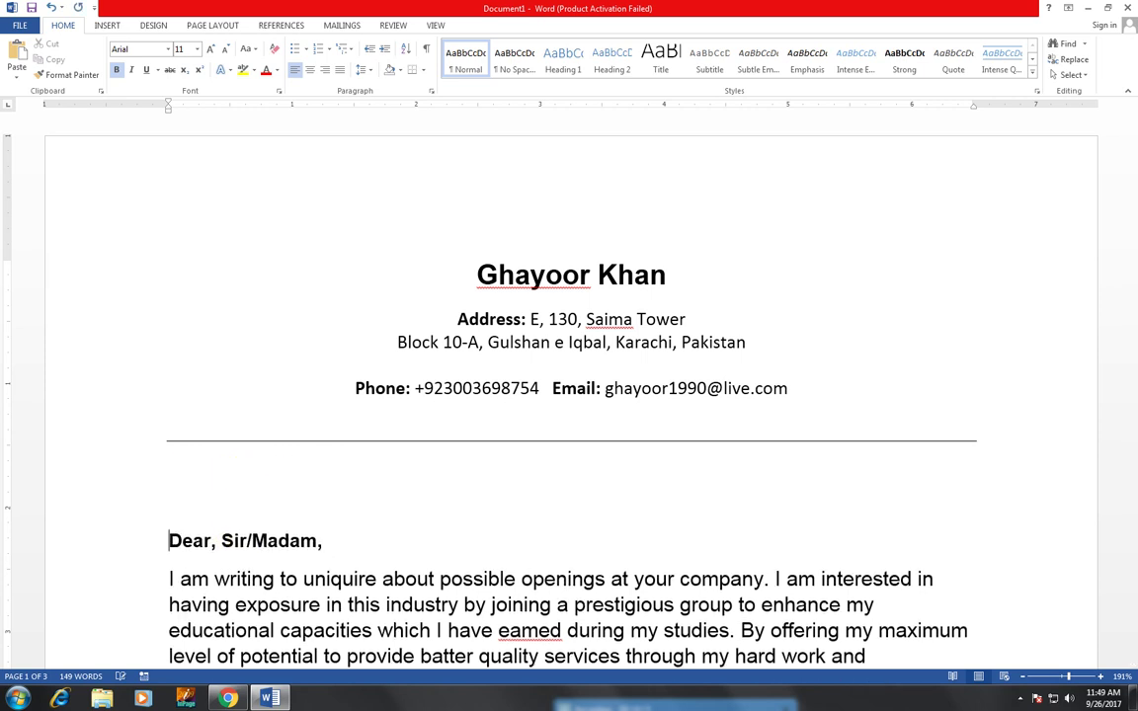
scroll(338, 463, "down", 10)
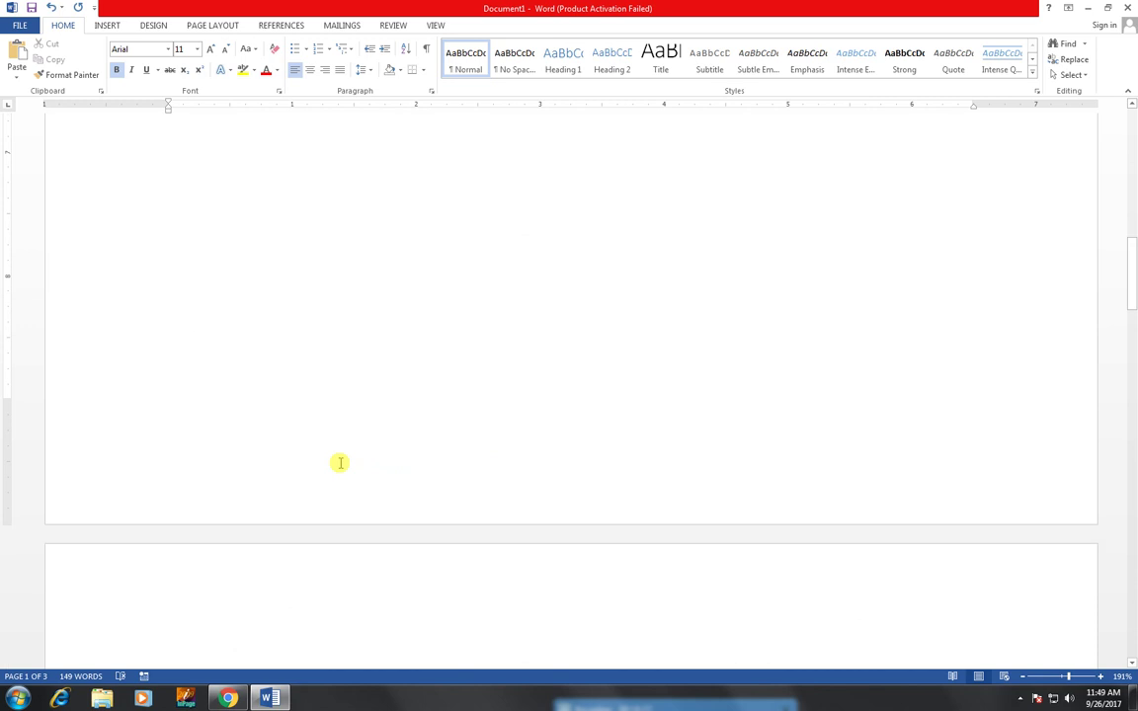
- Insert the ViewMaster (Horizontal) footer design at the bottom of the page
scroll(340, 462, "up", 4)
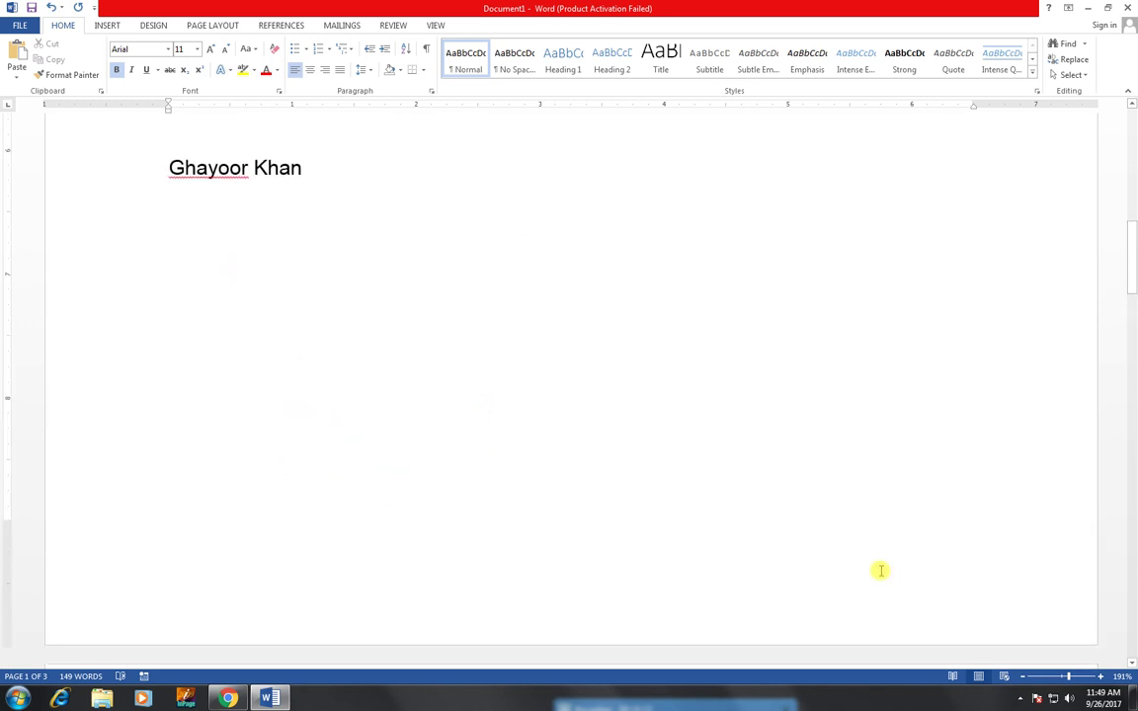
double_click(491, 623)
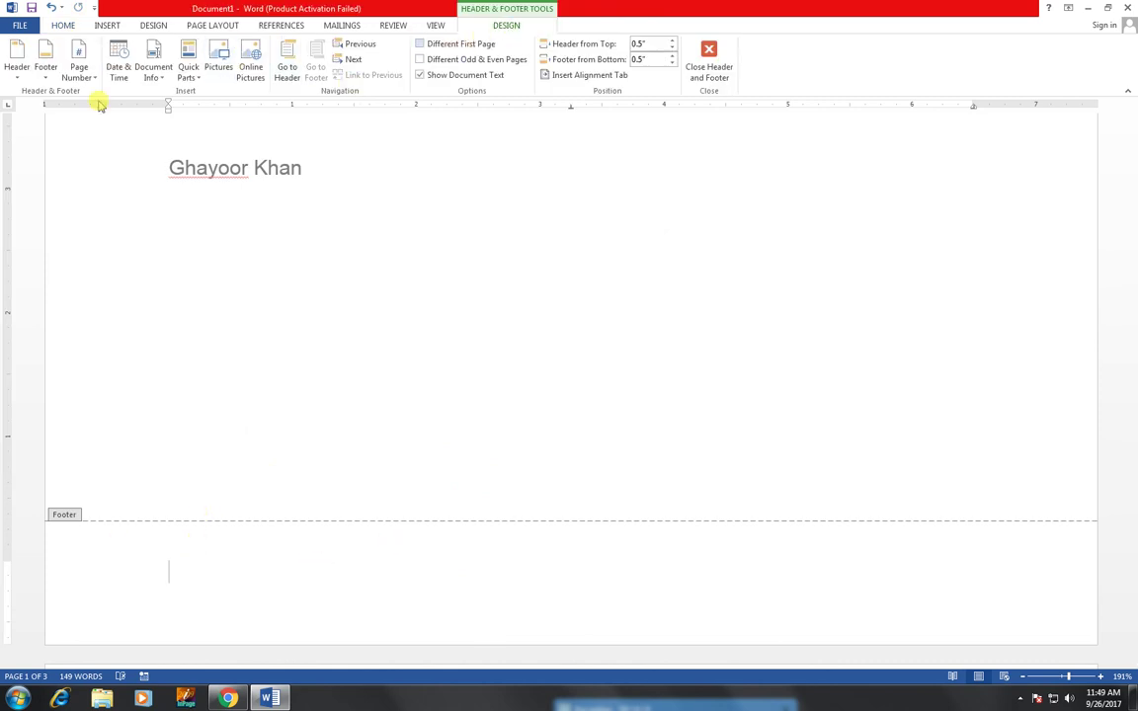
left_click(18, 69)
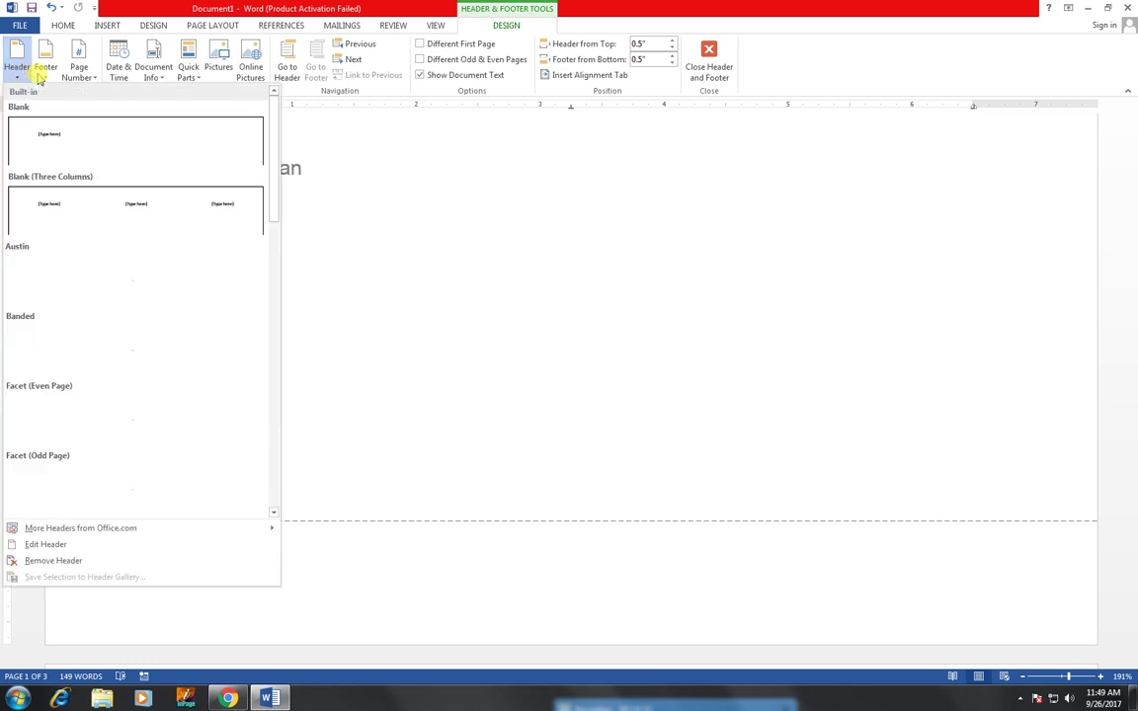
left_click(44, 69)
left_click(46, 71)
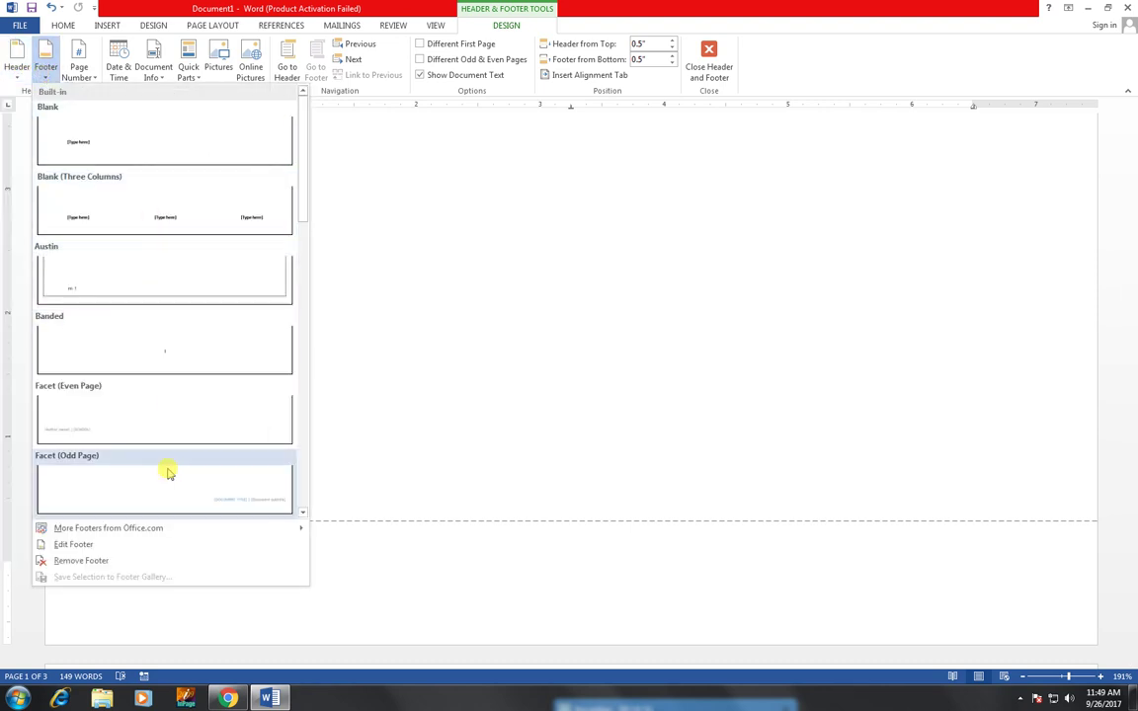
scroll(165, 463, "down", 5)
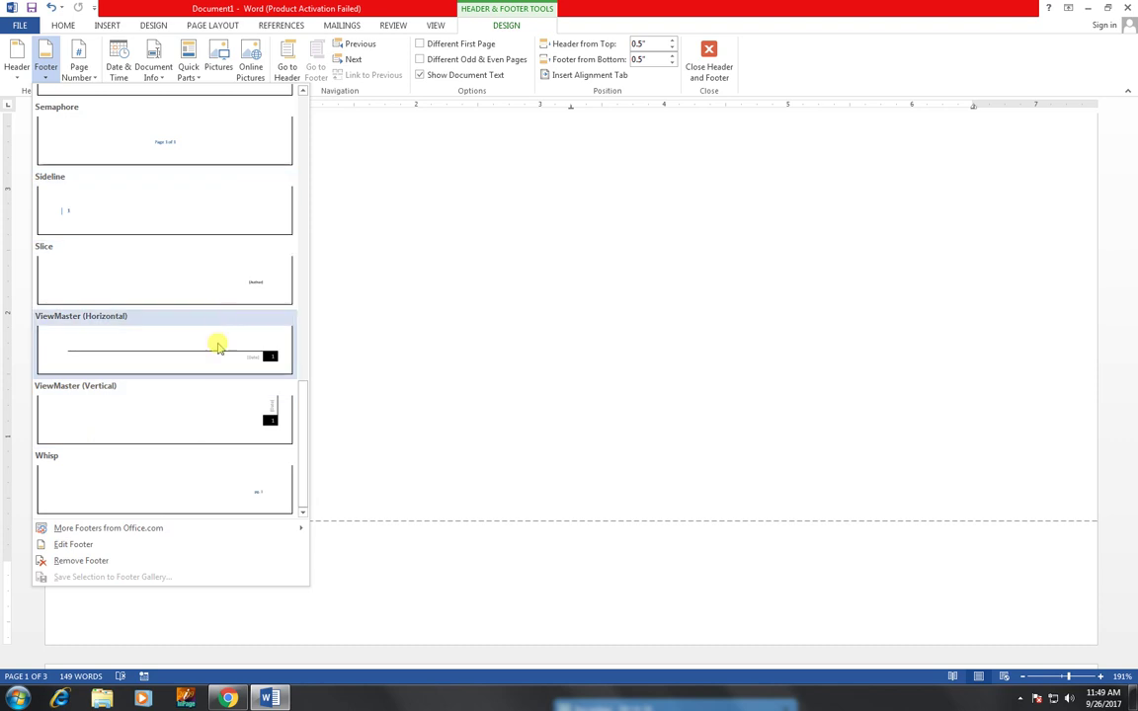
left_click(219, 351)
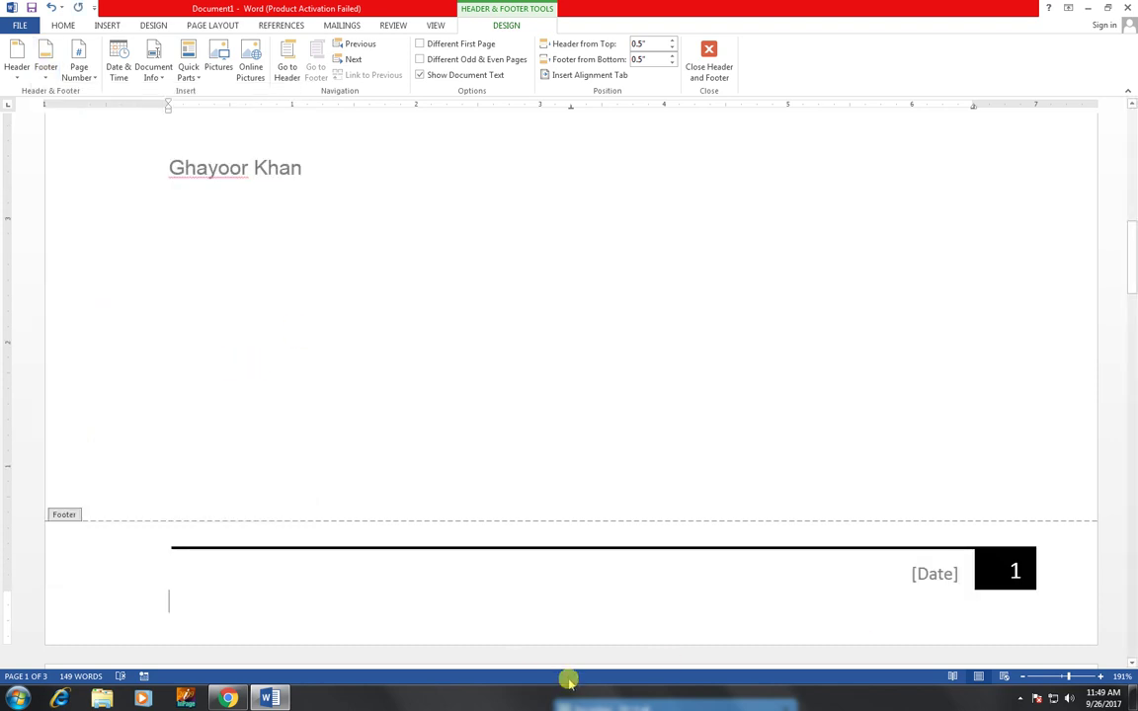
- Type the sender's full name on the footer line, fixing the typos
type("gha")
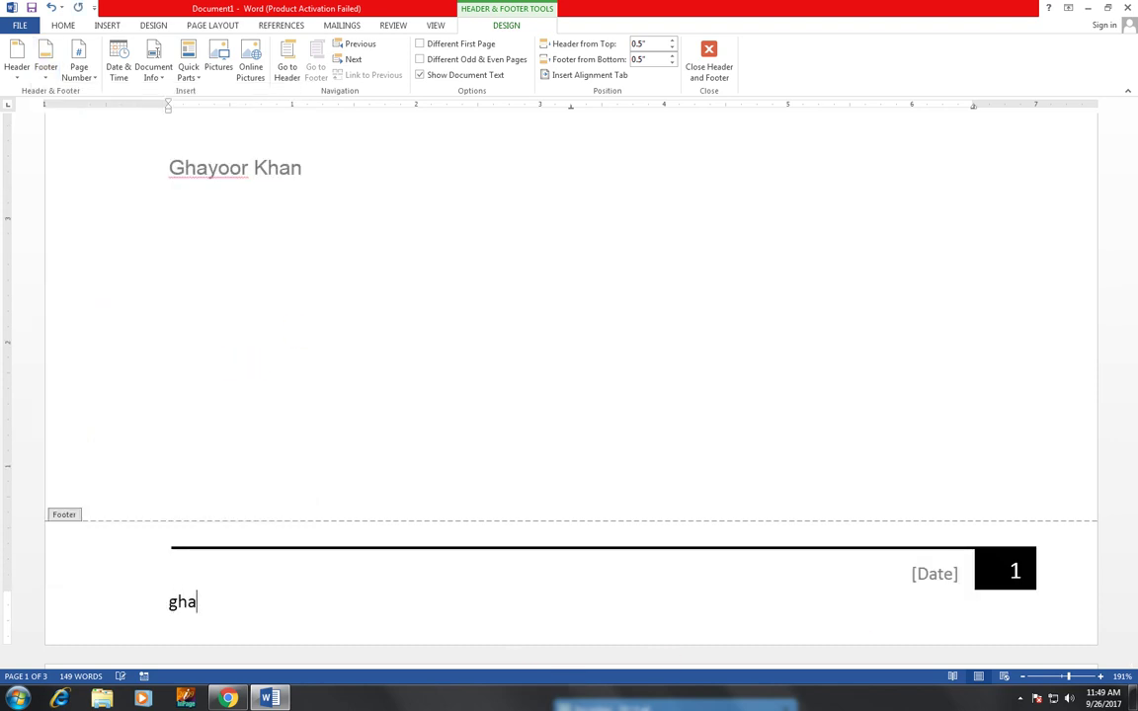
key("BackSpace")
key("BackSpace")
key("BackSpace")
type("G")
key("BackSpace")
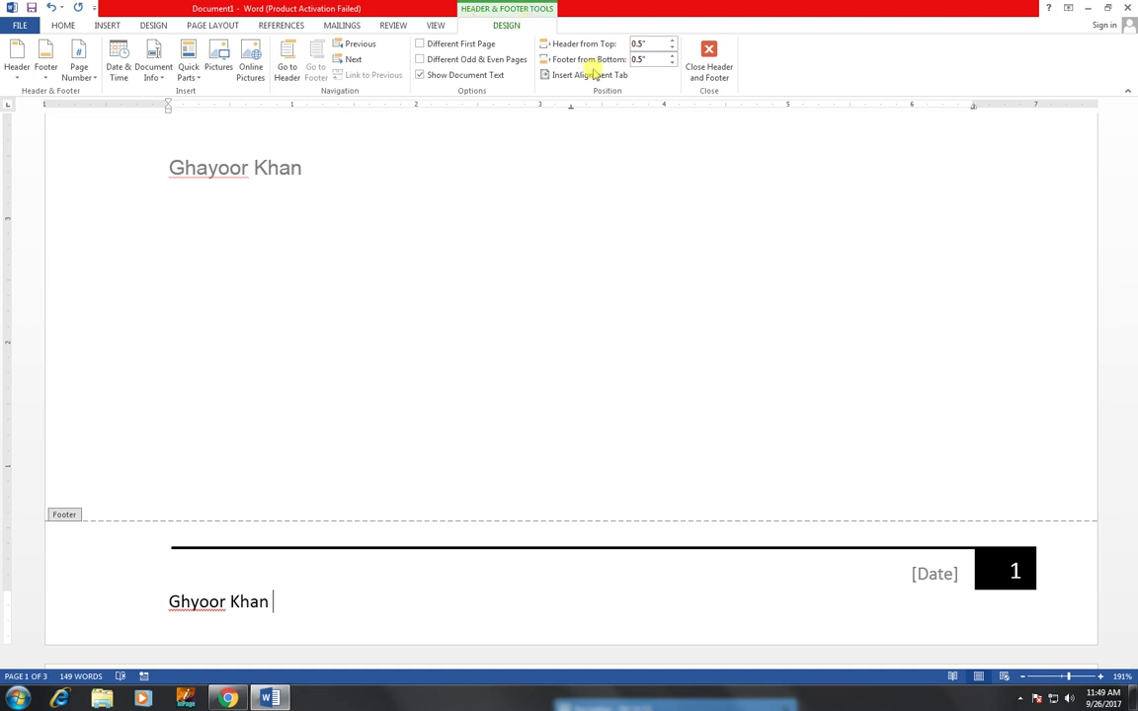
- Close the footer with its date placeholder and page number 1, back at the letterhead
left_click(708, 71)
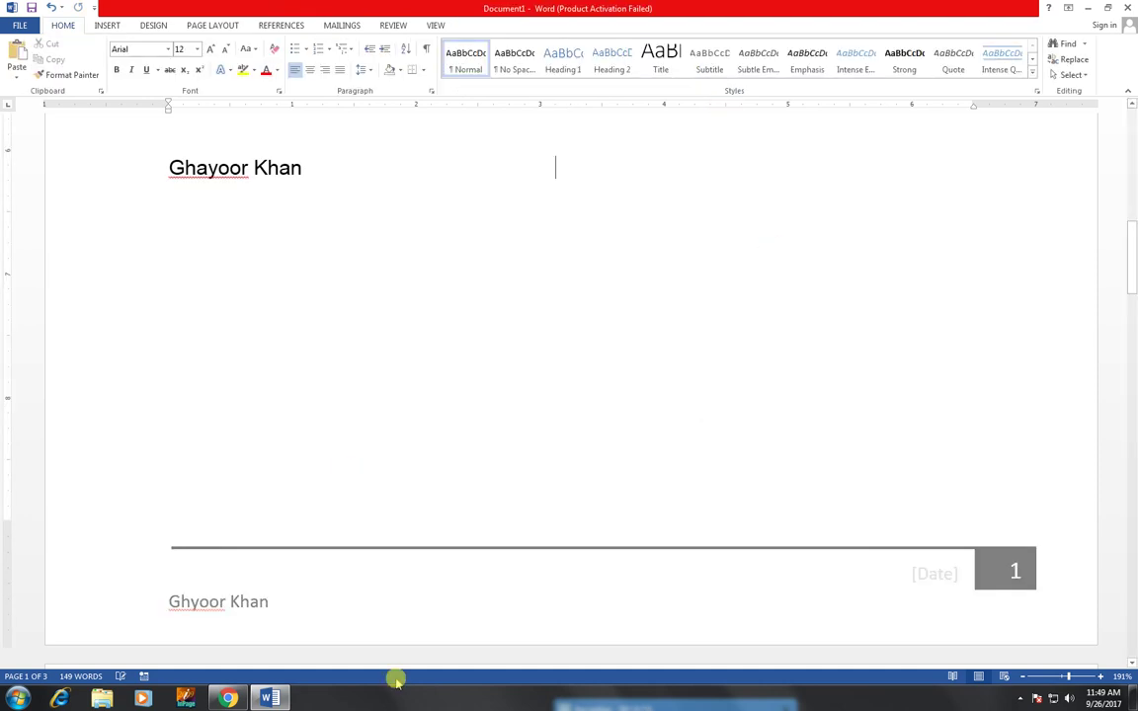
scroll(343, 526, "up", 5)
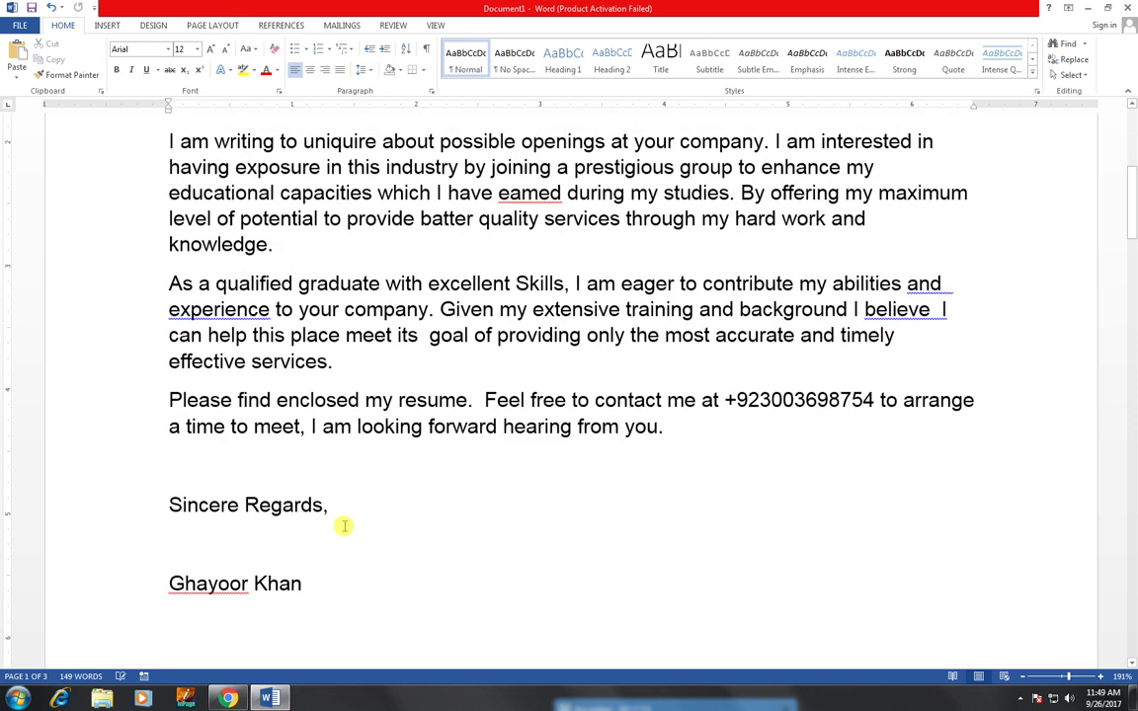
scroll(410, 228, "up", 4)
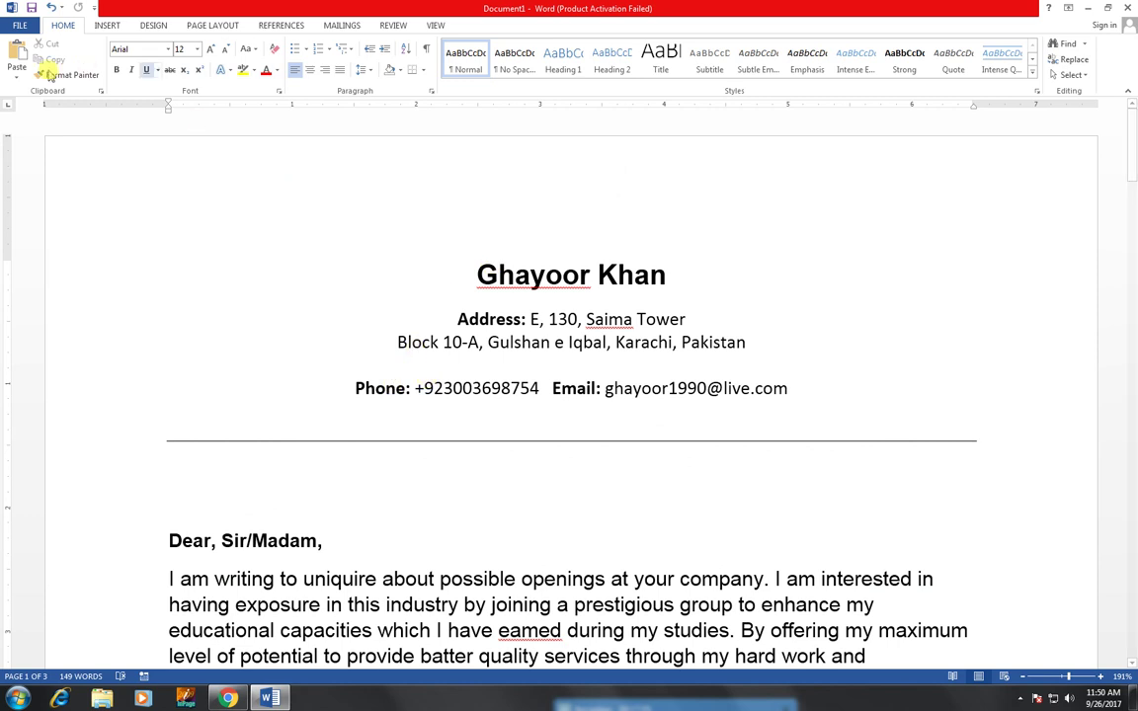
left_click(22, 28)
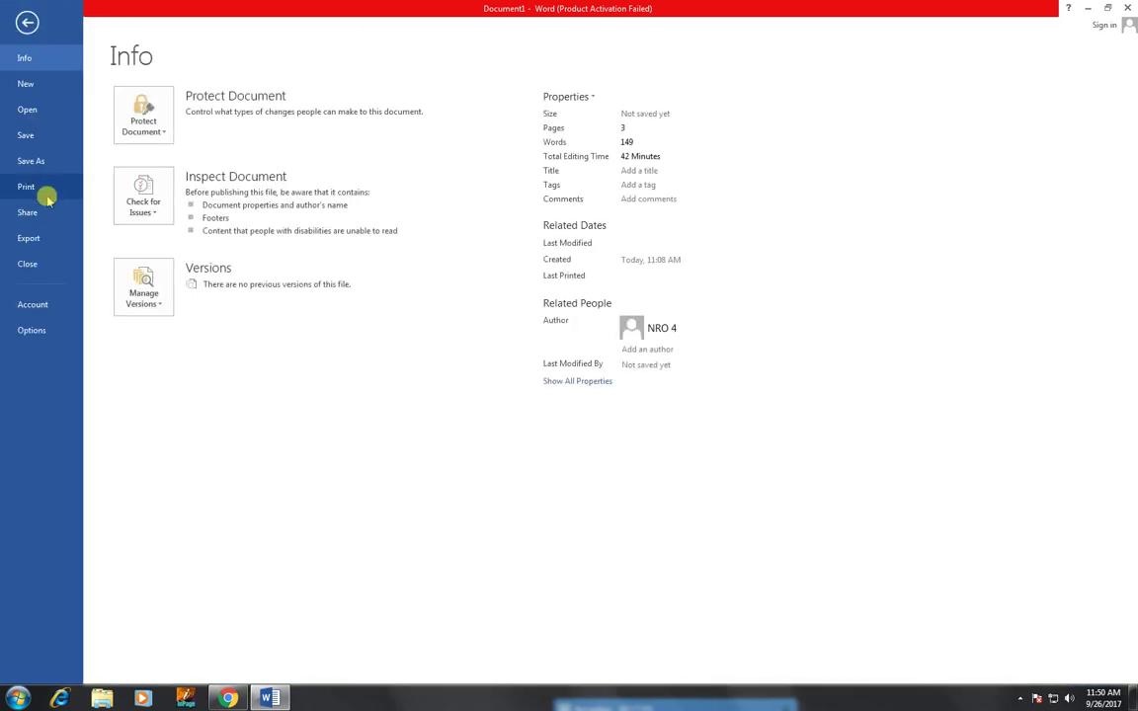
left_click(48, 188)
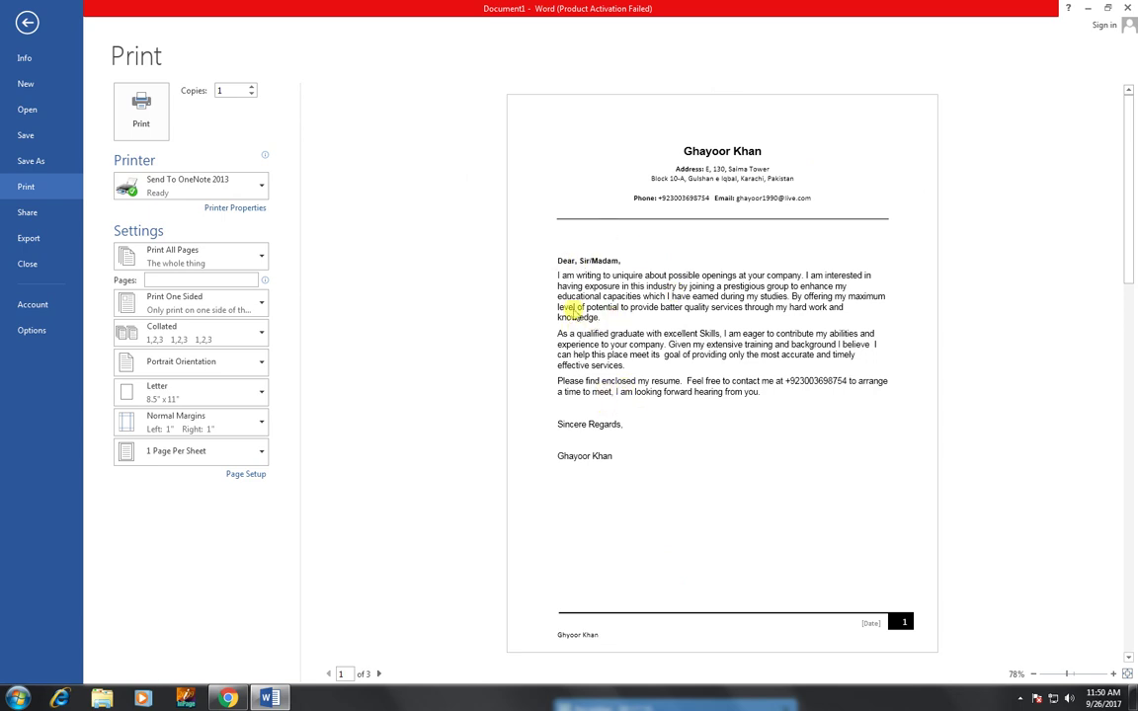
left_click(28, 22)
- Insert a blank line before the 'As a qualified graduate' and 'Please find enclosed' paragraphs, then preview with Ctrl+P
scroll(231, 330, "up", 5)
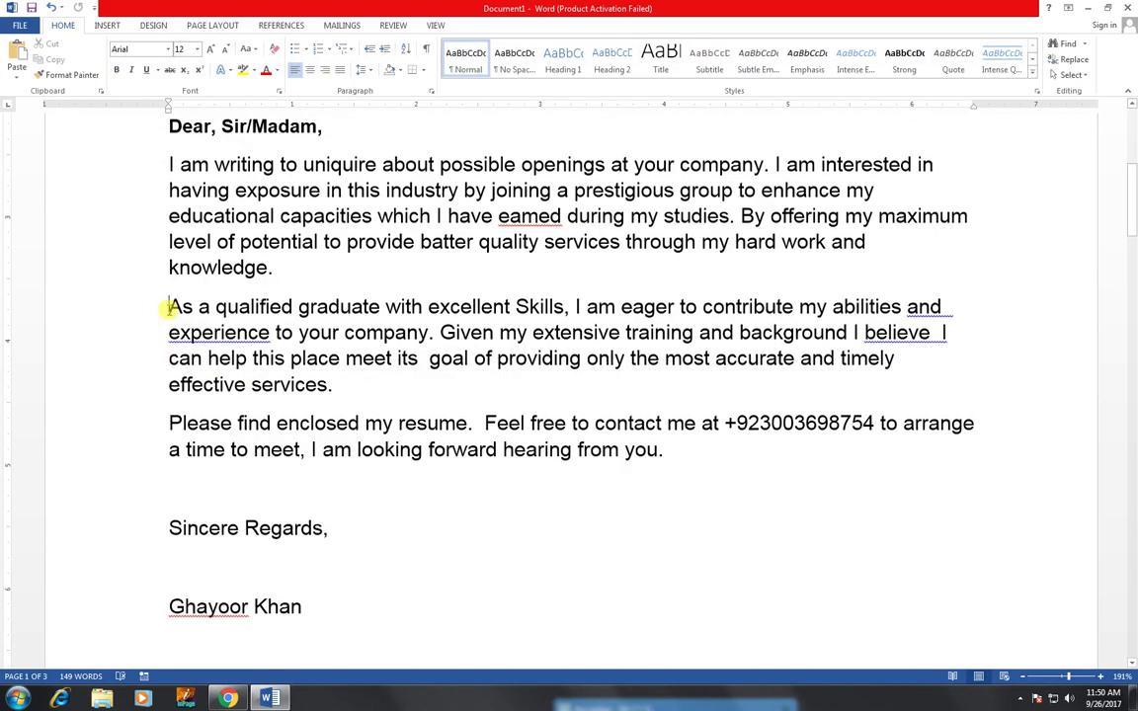
key("Return")
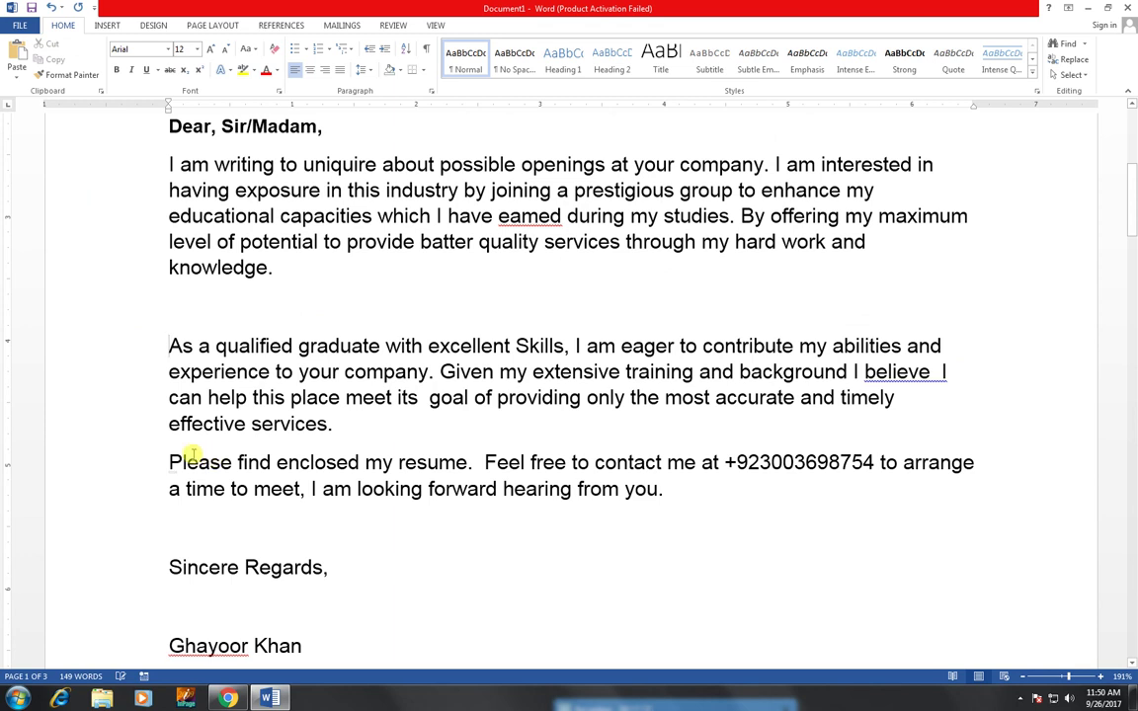
left_click(170, 461)
key("Return")
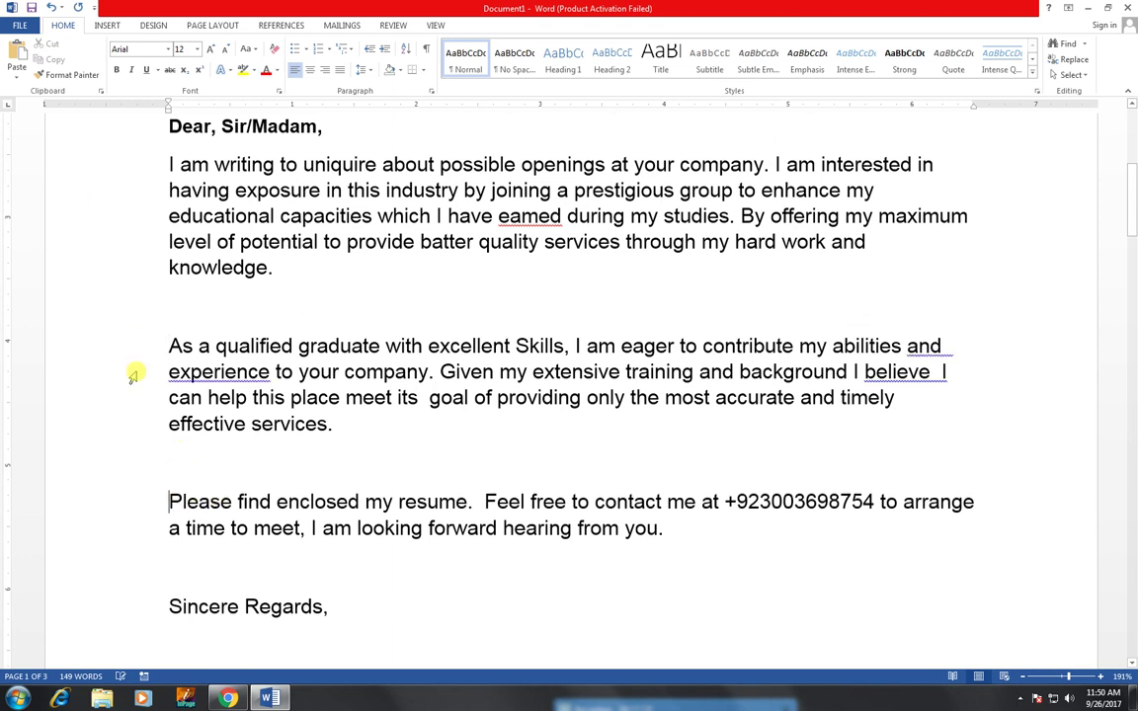
key("ctrl+p")
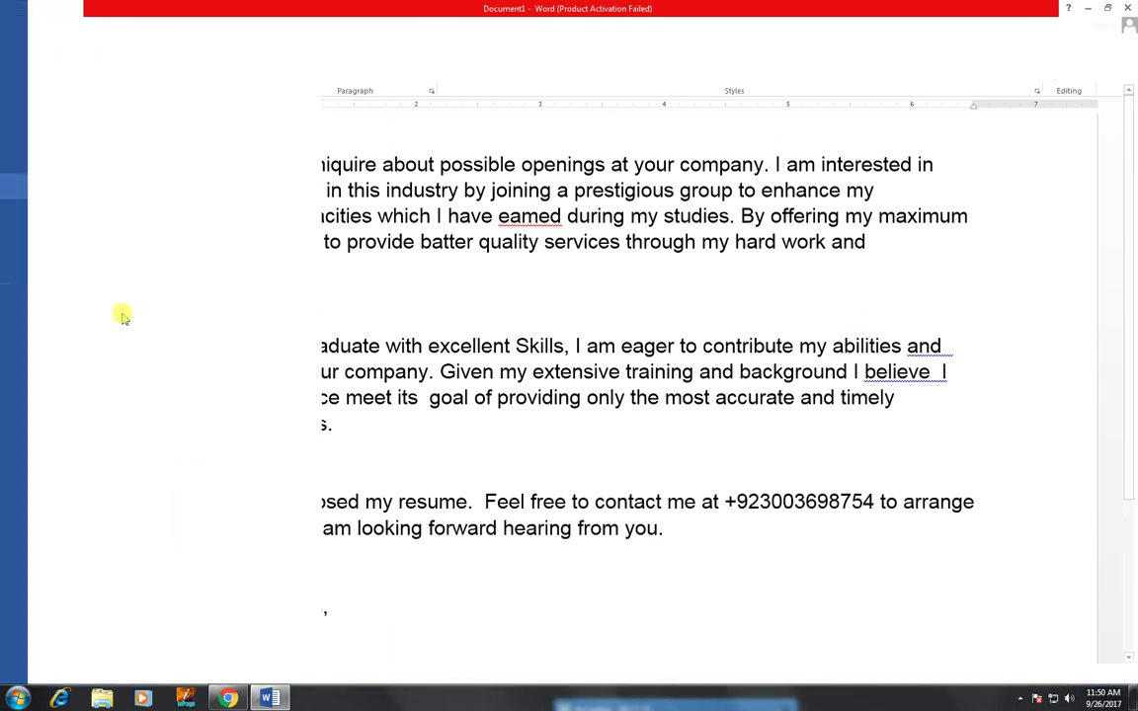